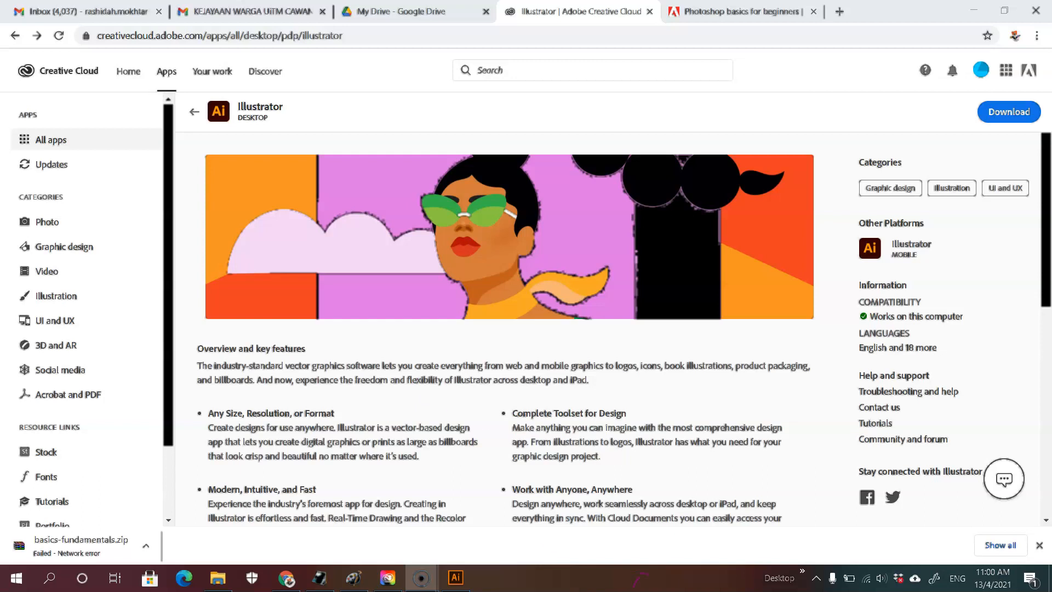
# Step: Examine the Illustrator product page's overview, key features and course listings, including what vector graphics software is used for
pyautogui.moveTo(1044, 267); pyautogui.dragTo(1048, 292)
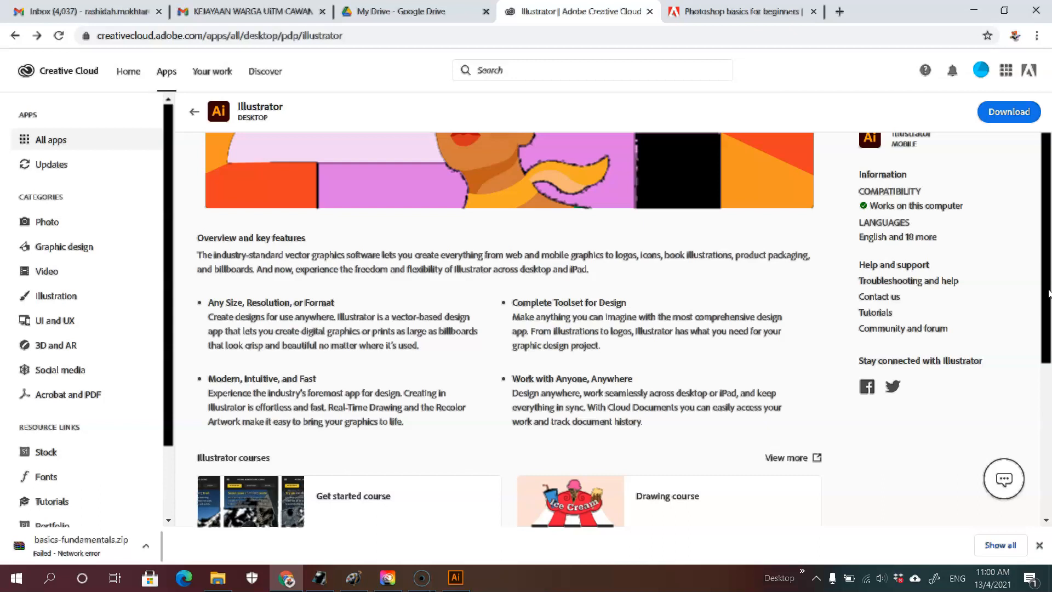
pyautogui.moveTo(1048, 293); pyautogui.dragTo(1049, 233)
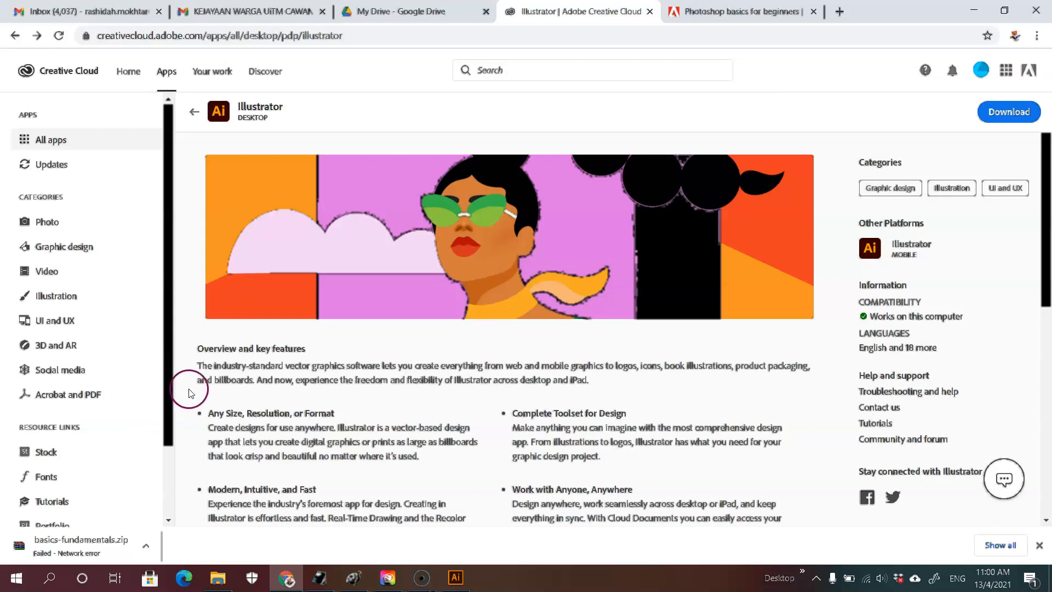
pyautogui.moveTo(286, 363); pyautogui.dragTo(347, 364)
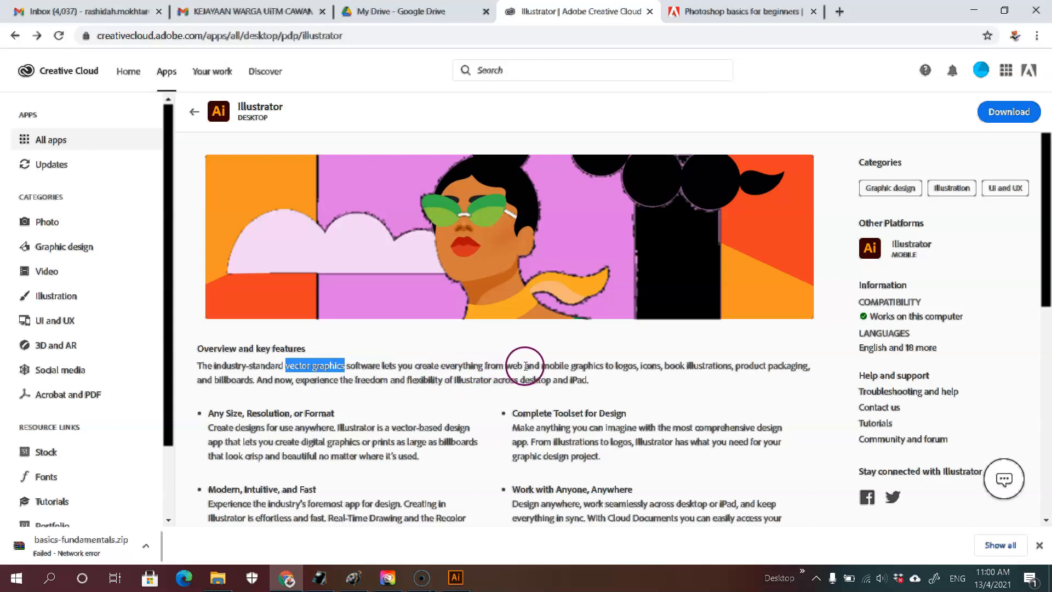
pyautogui.click(546, 364)
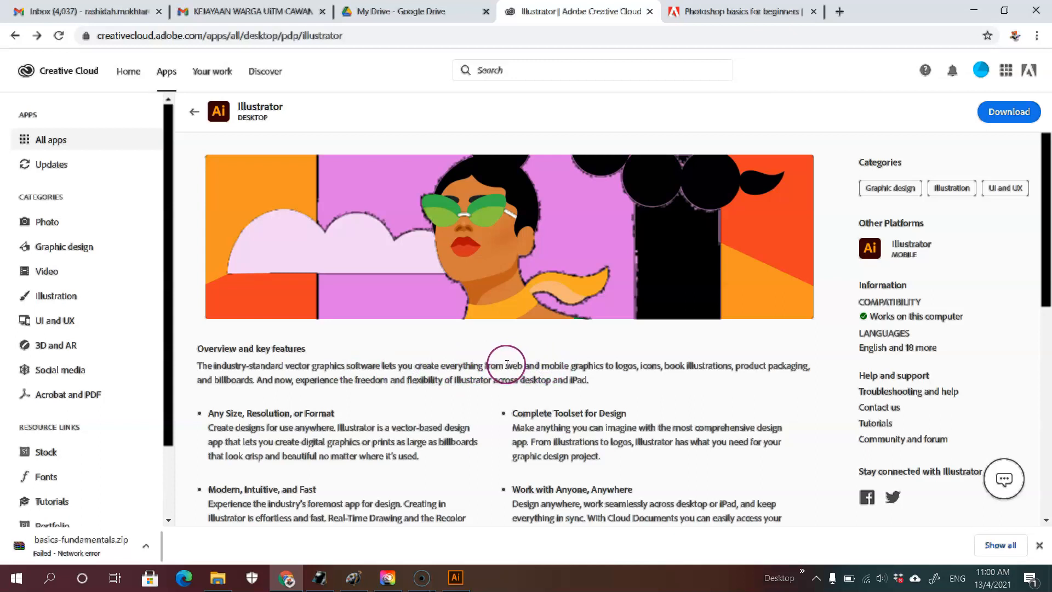
pyautogui.moveTo(505, 365); pyautogui.dragTo(254, 379)
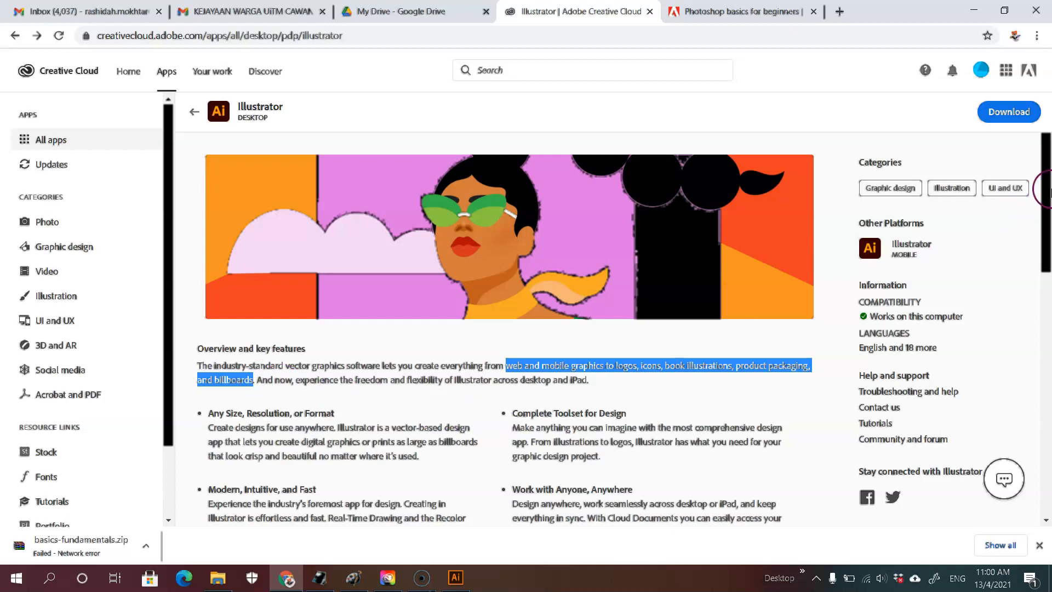
pyautogui.moveTo(1046, 188); pyautogui.dragTo(1048, 250)
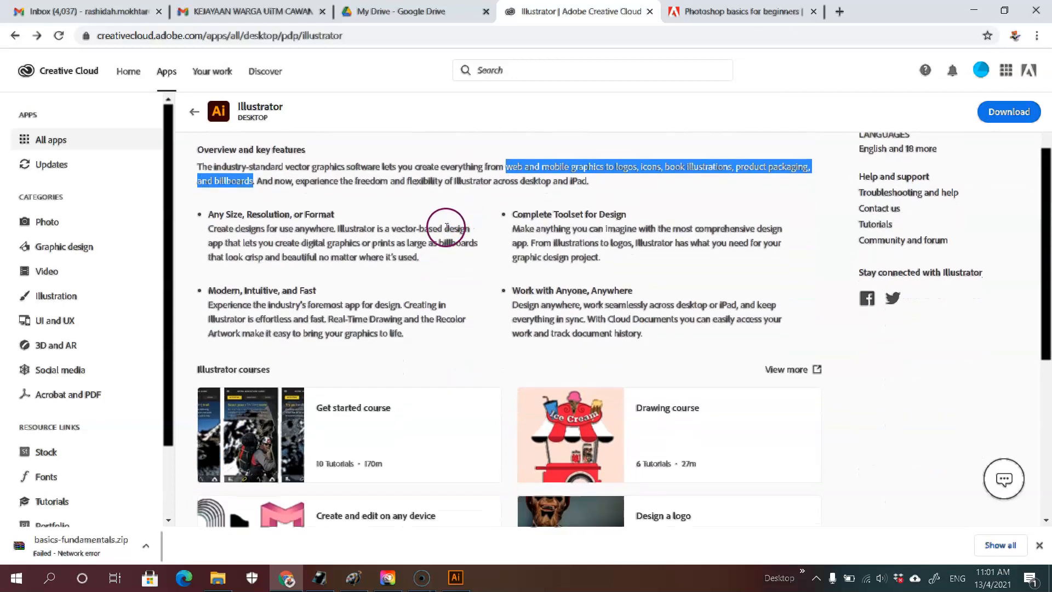
pyautogui.click(447, 226)
pyautogui.moveTo(1044, 255); pyautogui.dragTo(1046, 335)
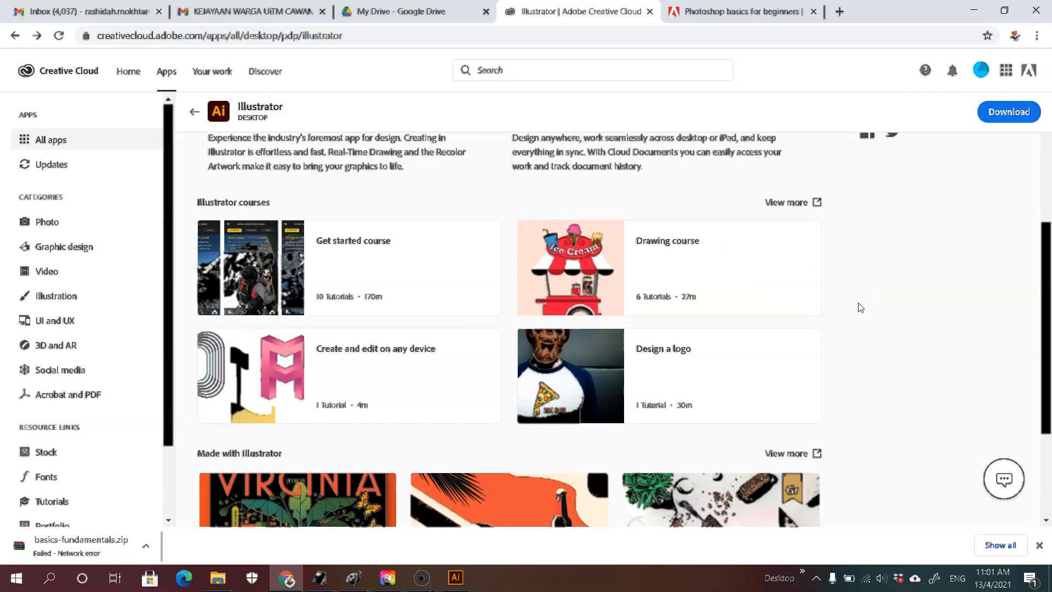
pyautogui.click(1046, 300)
pyautogui.moveTo(1047, 300); pyautogui.dragTo(1017, 227)
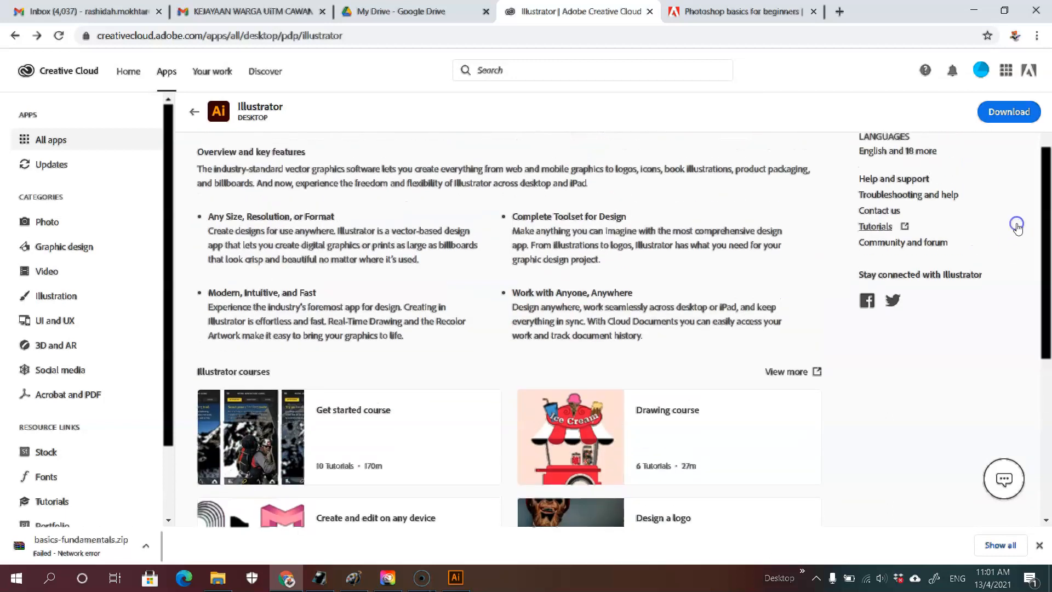
# Step: Switch to Illustrator and look over its File and Edit commands
pyautogui.click(455, 578)
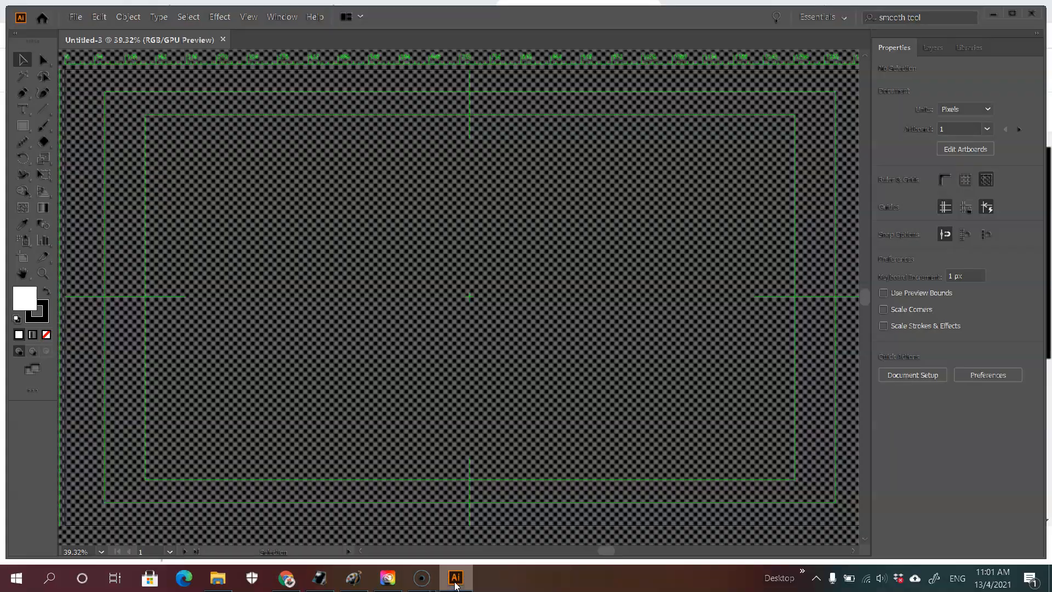
pyautogui.click(73, 17)
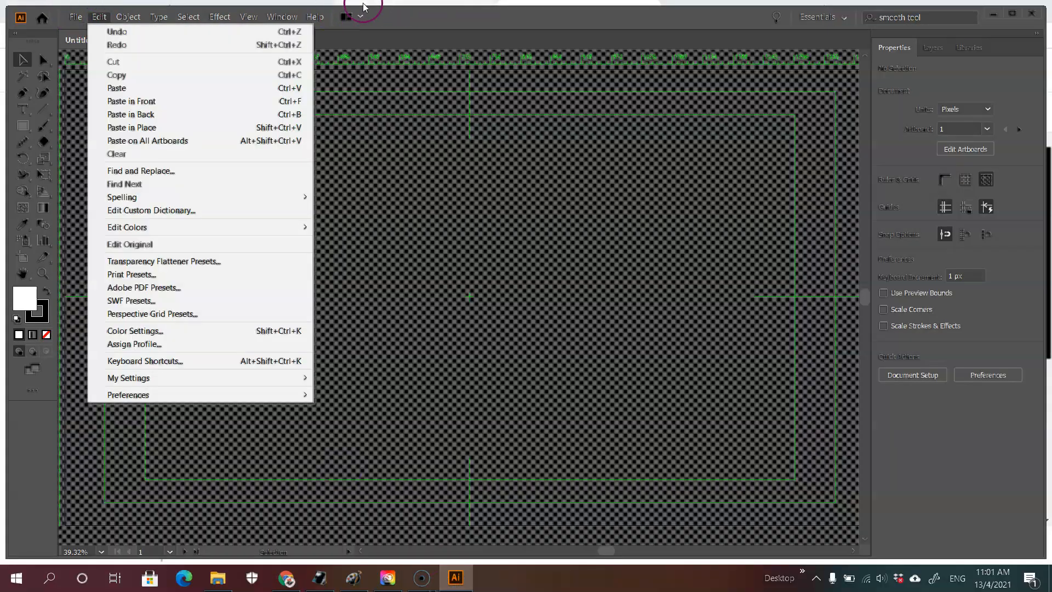
pyautogui.moveTo(281, 17)
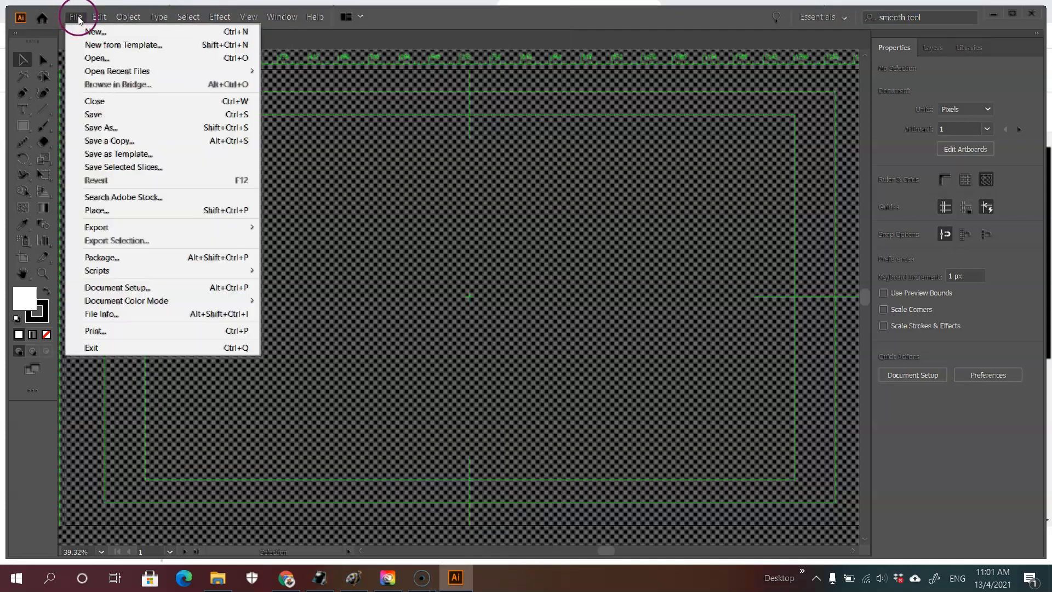
pyautogui.moveTo(70, 22)
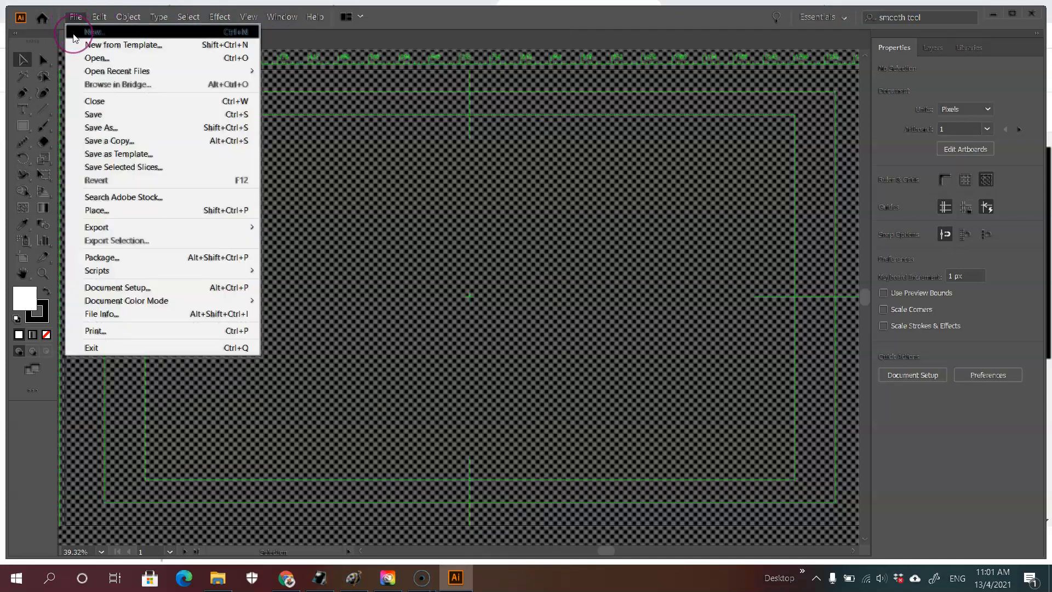
pyautogui.click(19, 405)
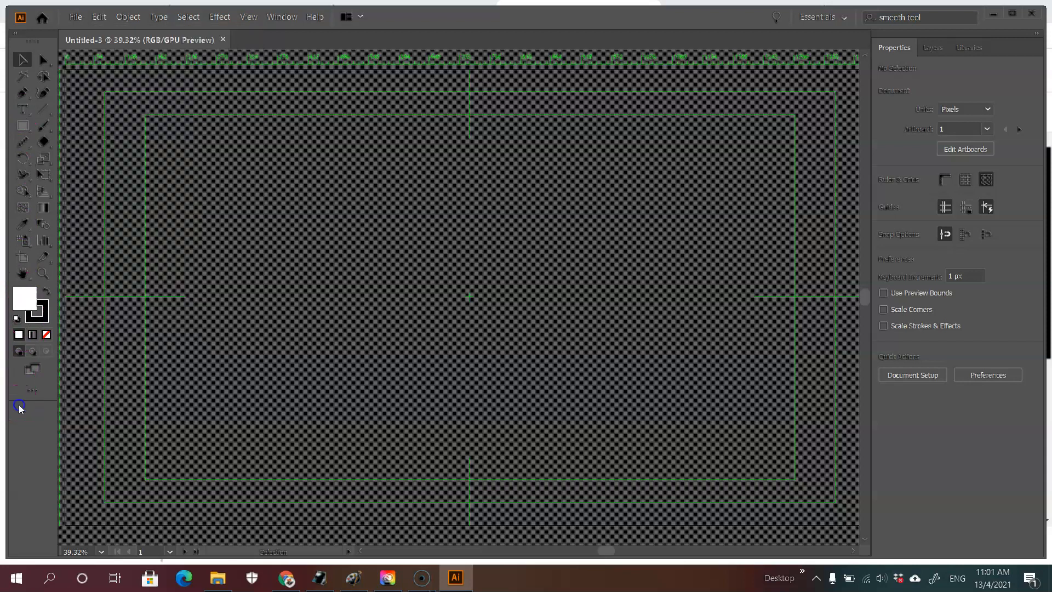
# Step: Switch the toolbar to the Basic set of tools
pyautogui.click(279, 21)
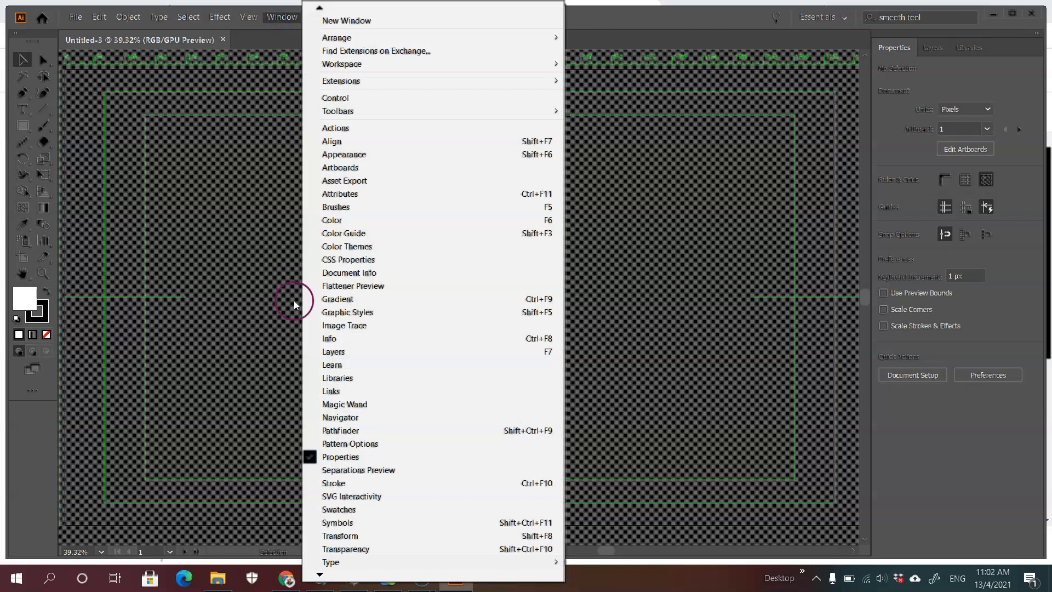
pyautogui.moveTo(362, 111)
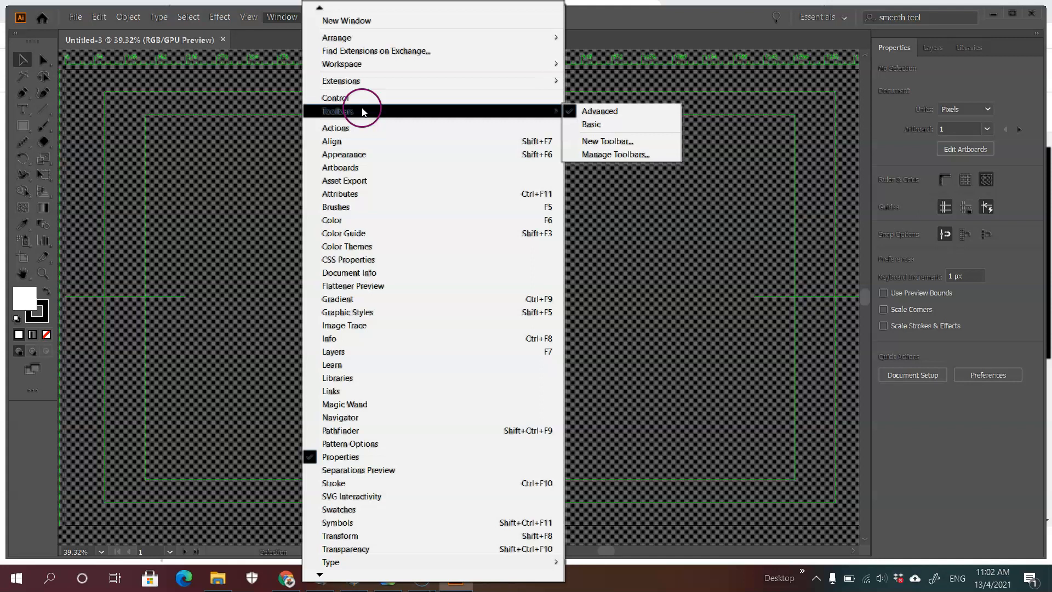
pyautogui.click(568, 118)
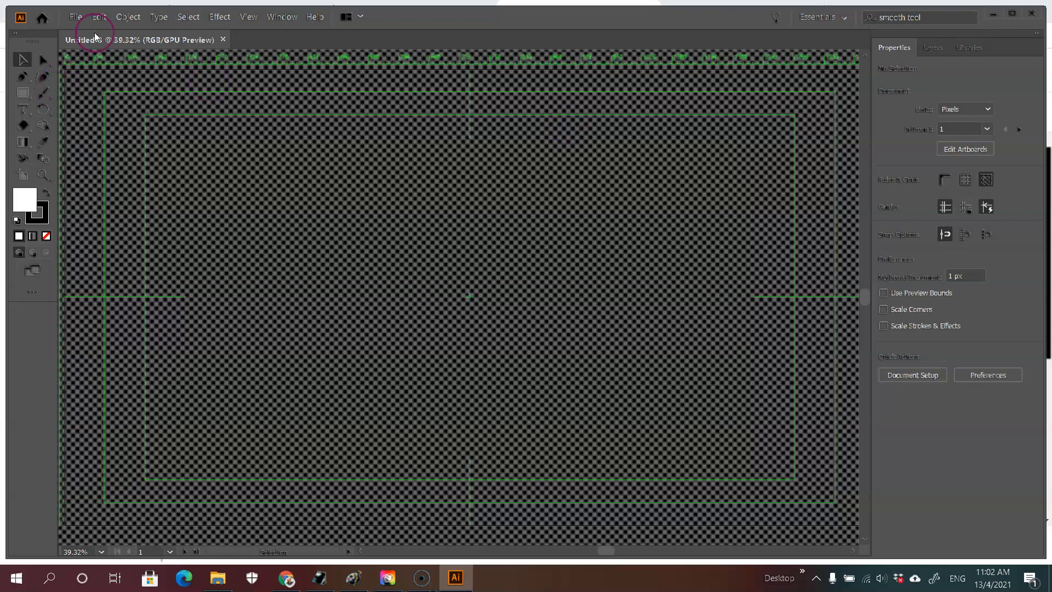
# Step: Switch the toolbar to the Advanced set of tools
pyautogui.click(285, 17)
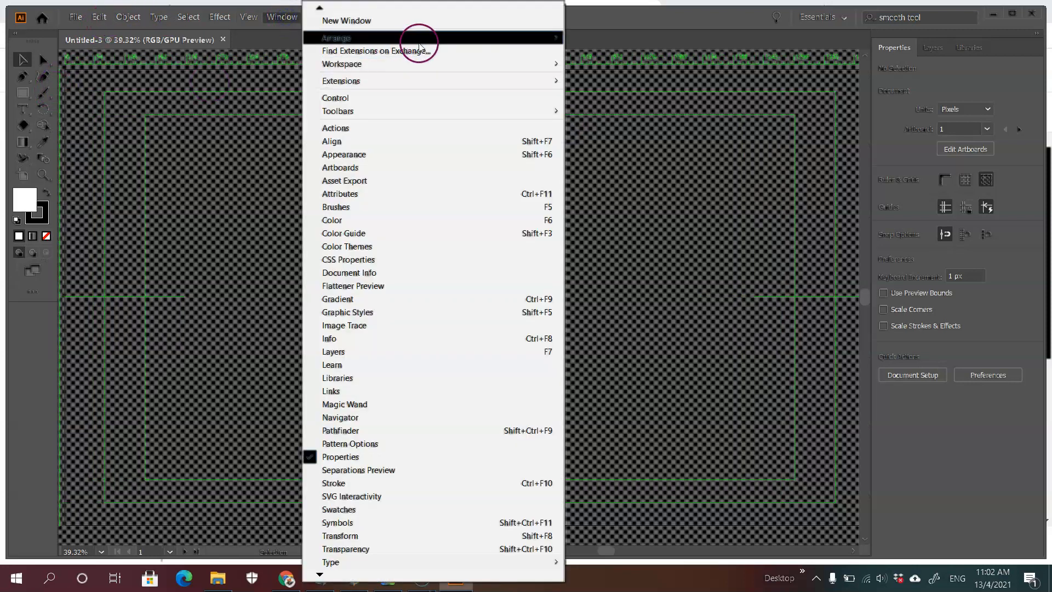
pyautogui.moveTo(417, 111)
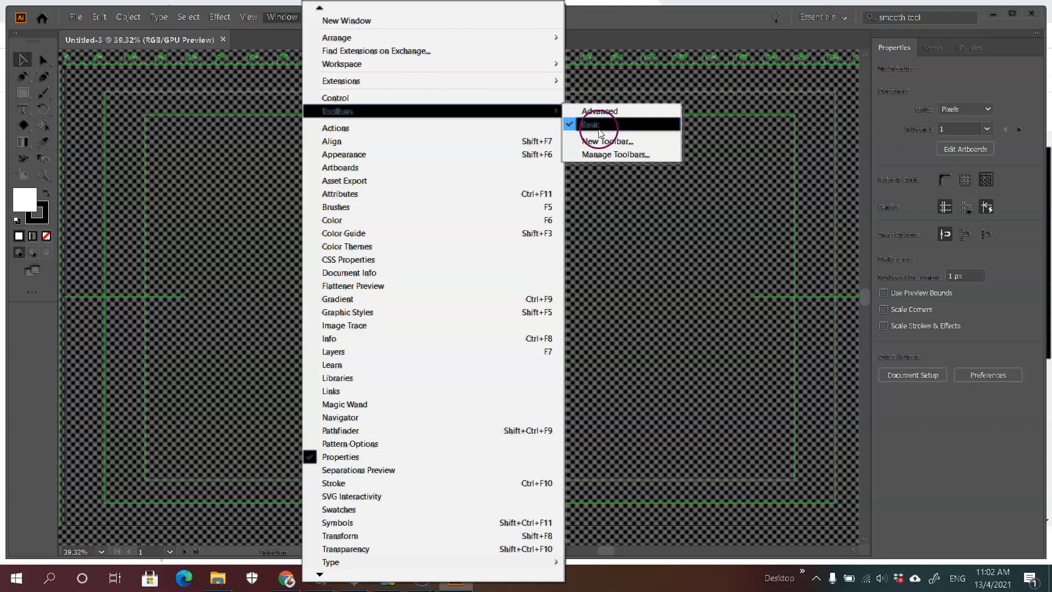
pyautogui.click(615, 115)
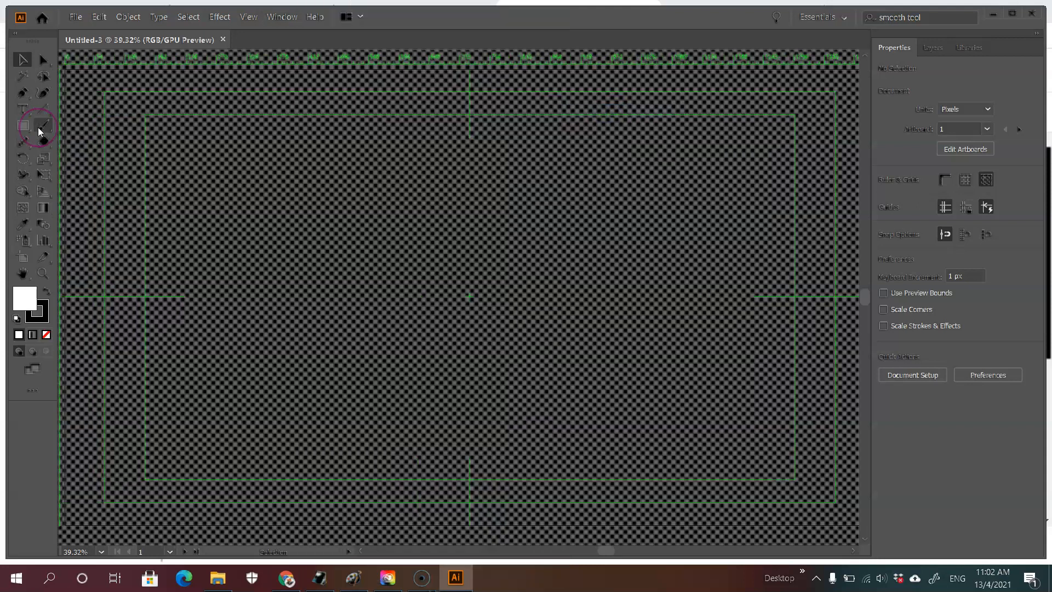
# Step: Close the open untitled document and look over the Mobile and Web presets for a new document
pyautogui.click(222, 39)
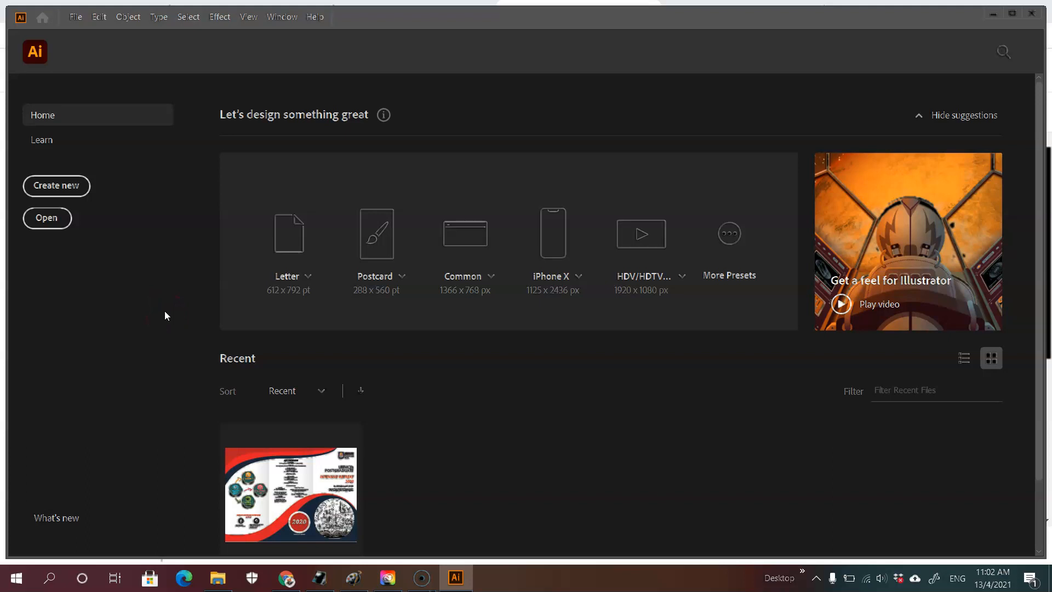
pyautogui.click(73, 185)
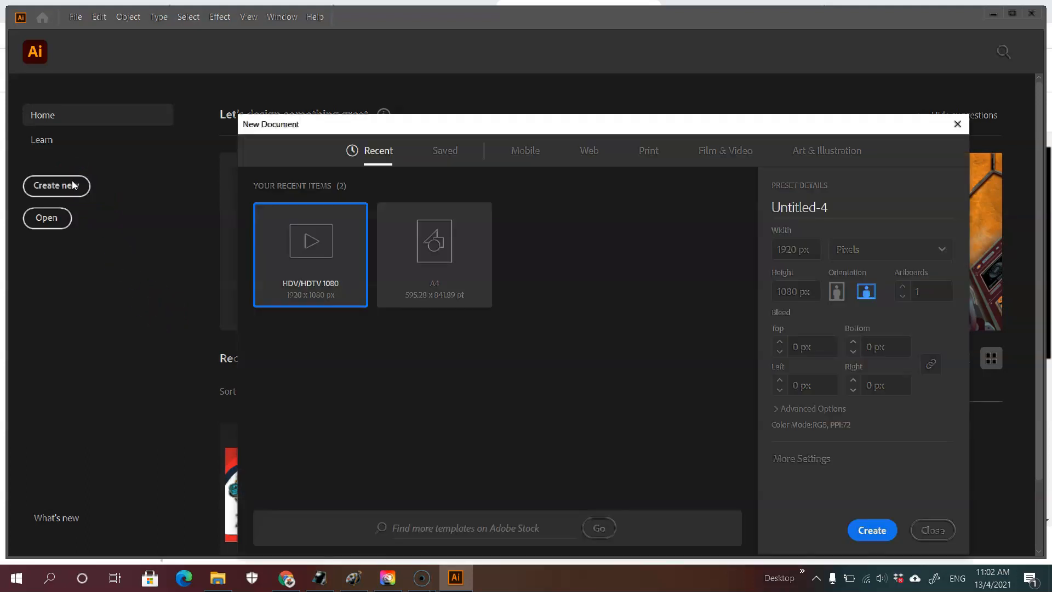
pyautogui.moveTo(599, 126); pyautogui.dragTo(493, 130)
pyautogui.click(541, 160)
pyautogui.click(525, 150)
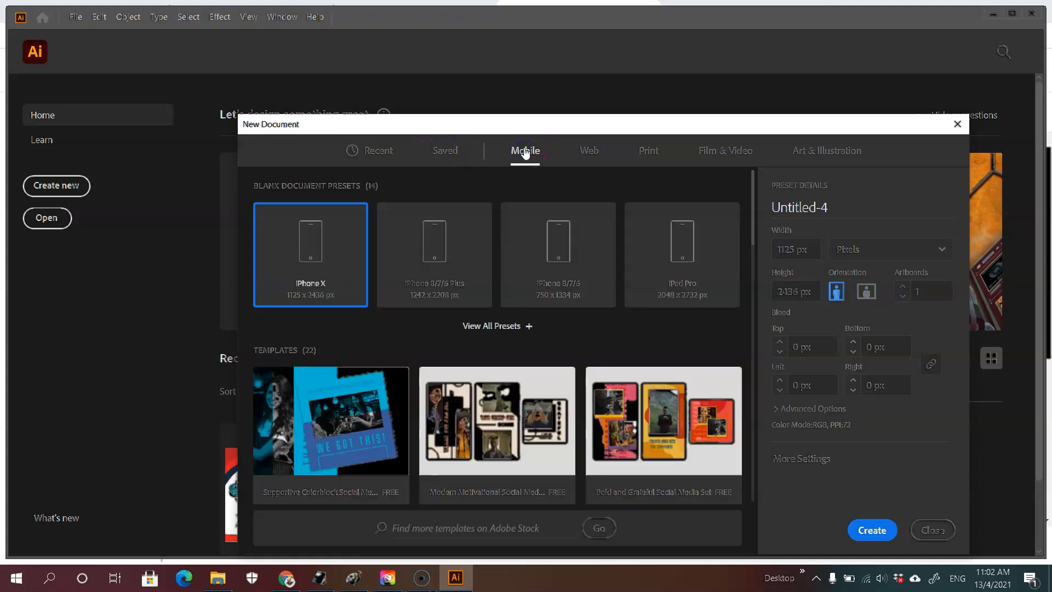
pyautogui.click(594, 153)
# Step: Create a new document named Logo from the A4 print preset
pyautogui.click(661, 151)
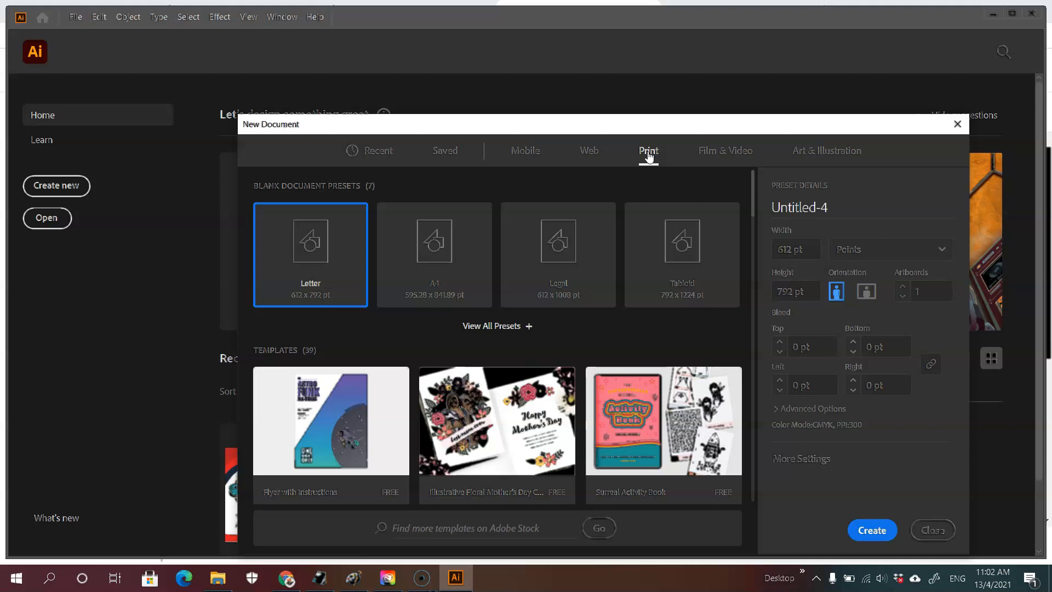
pyautogui.click(445, 251)
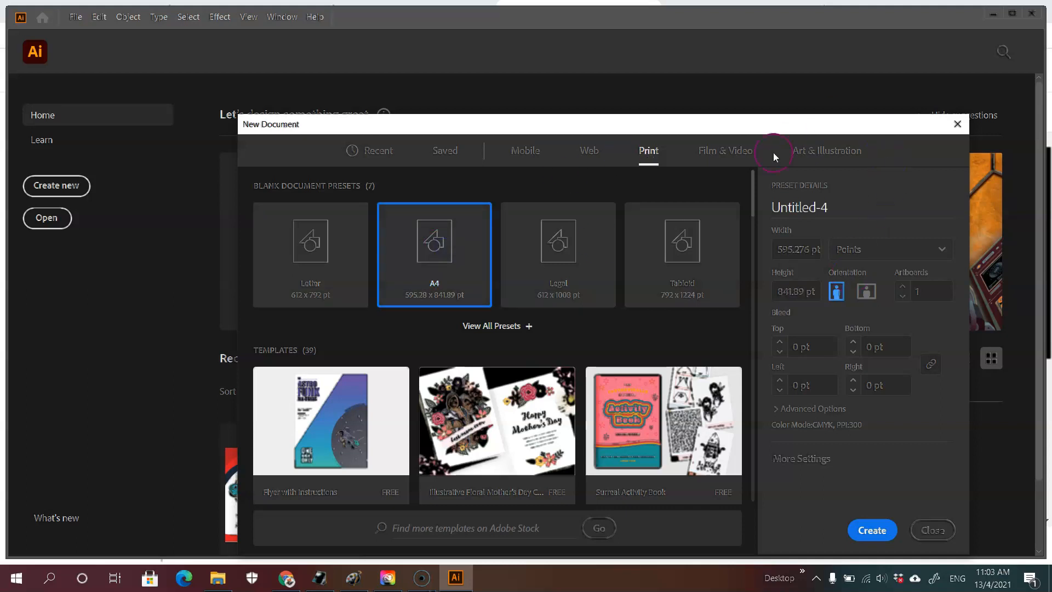
pyautogui.click(829, 208)
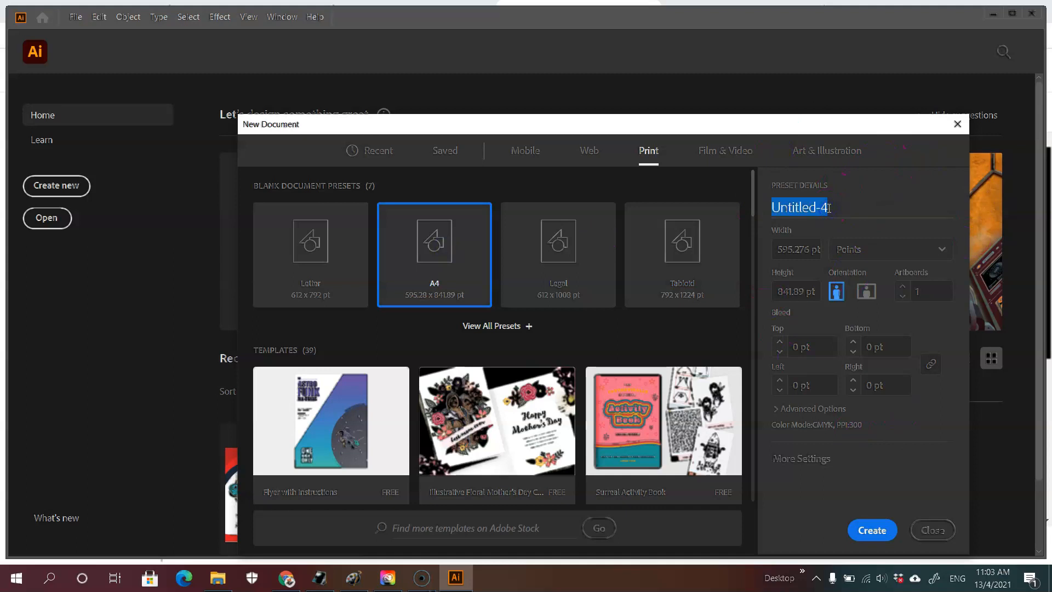
pyautogui.write('Logo')
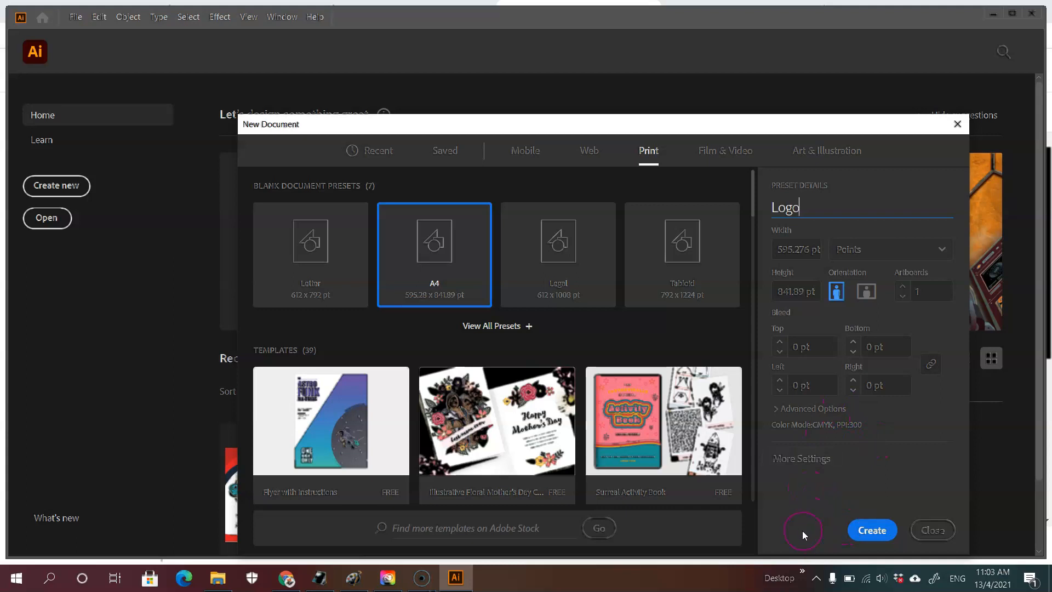
pyautogui.click(880, 534)
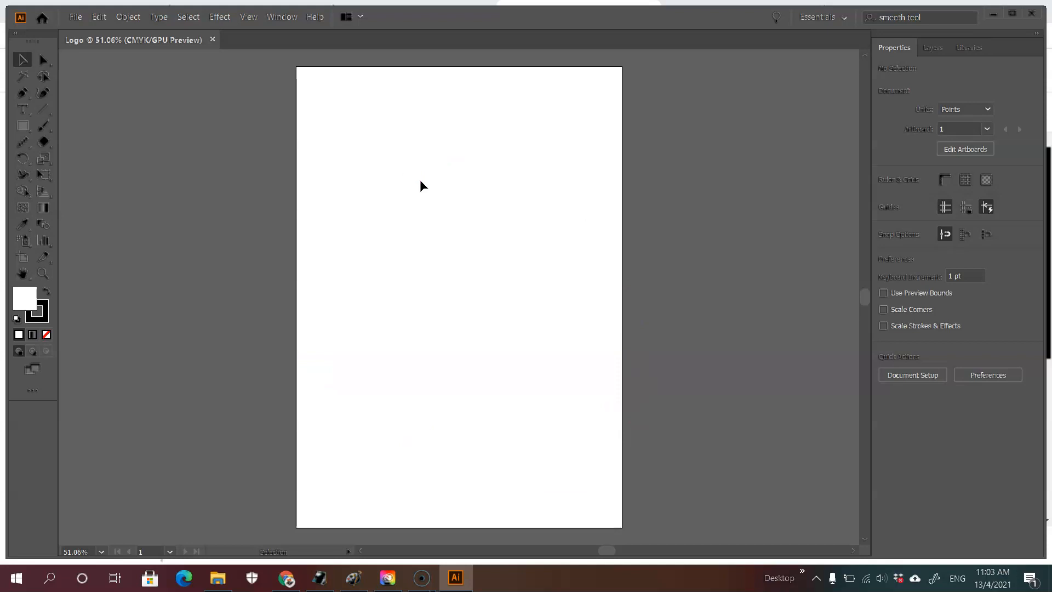
# Step: Add the point text "LOGO" near the artboard's upper-left corner with the Type tool
pyautogui.press('a')
pyautogui.hotkey('ctrl', '1')
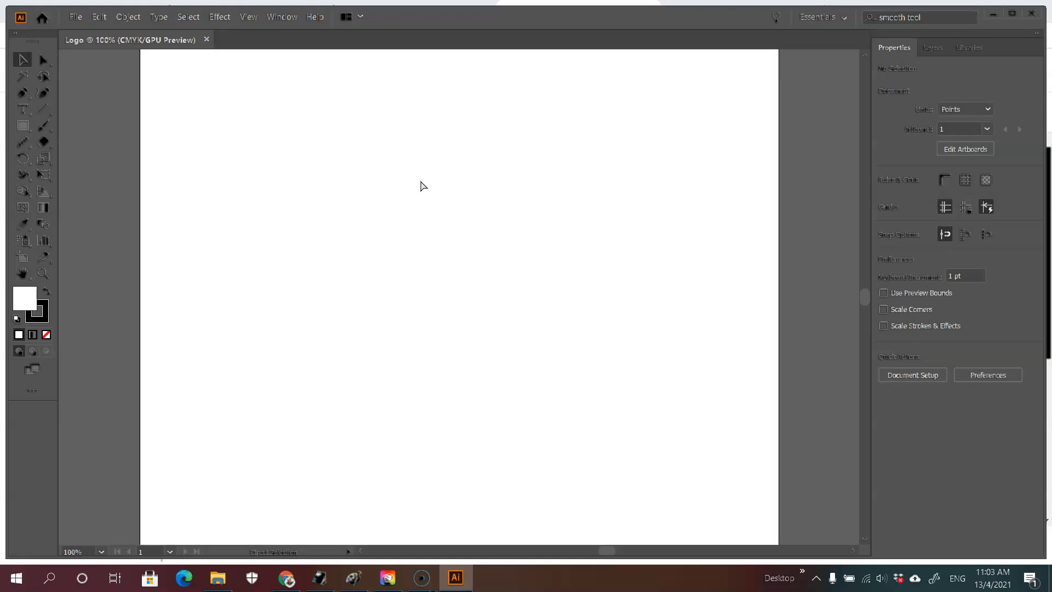
pyautogui.hotkey('ctrl', '-')
pyautogui.hotkey('ctrl', '=')
pyautogui.hotkey('ctrl', '-')
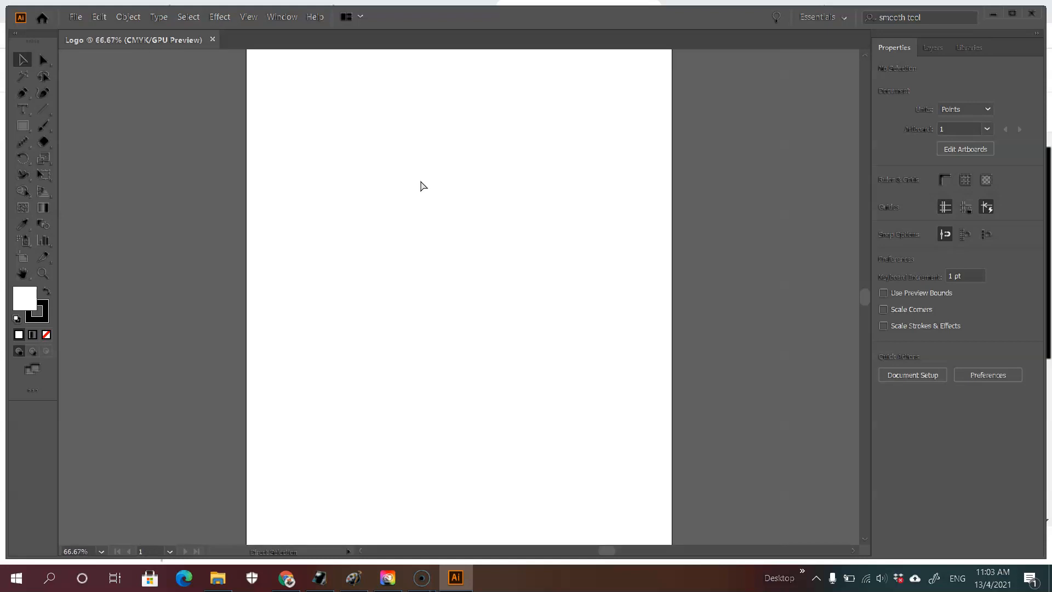
pyautogui.press('v')
pyautogui.click(21, 112)
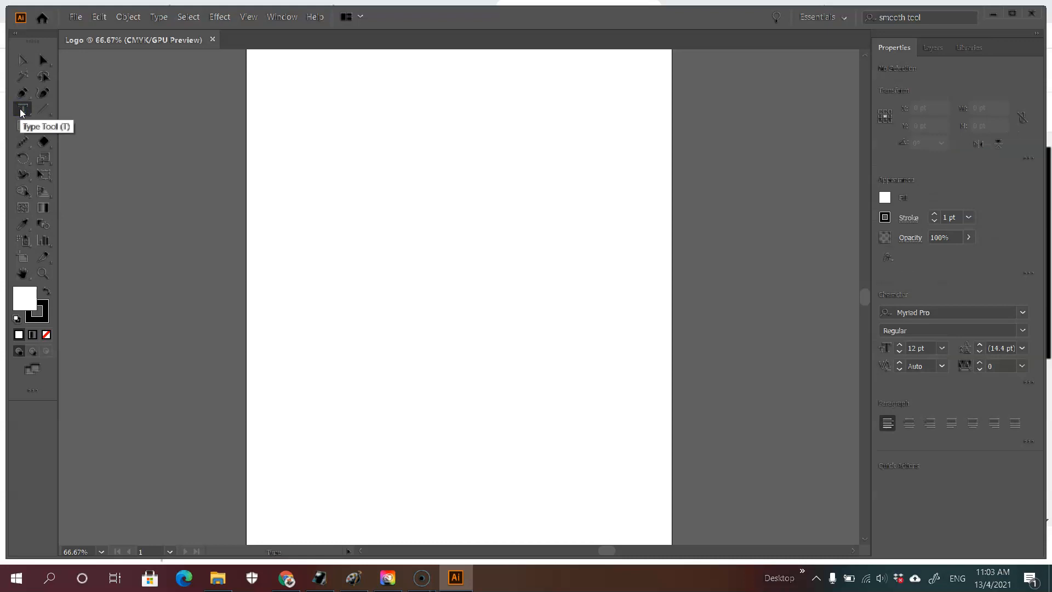
pyautogui.click(309, 118)
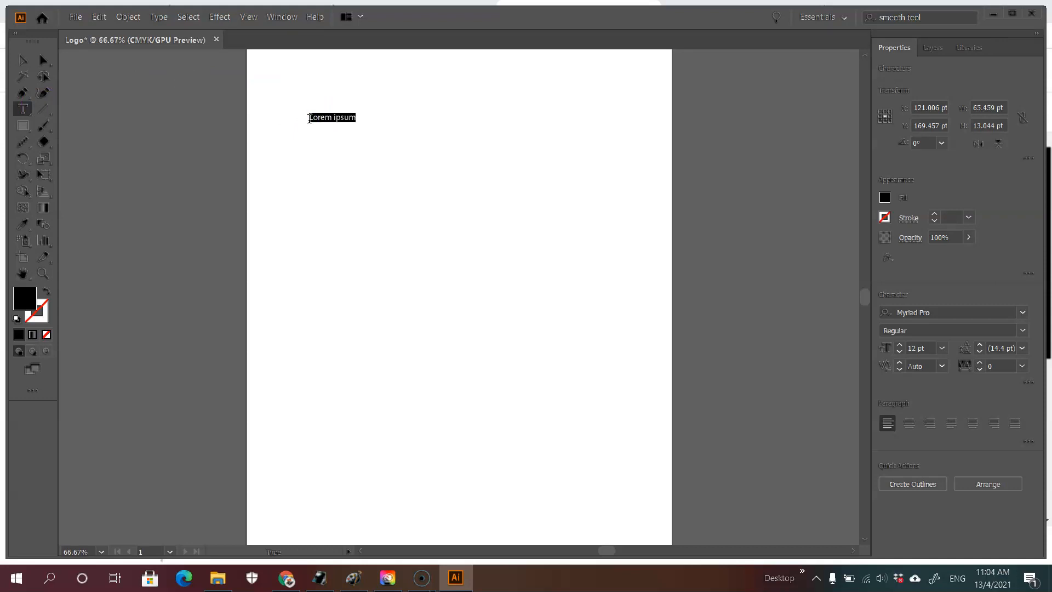
pyautogui.write('LOGO')
pyautogui.click(506, 97)
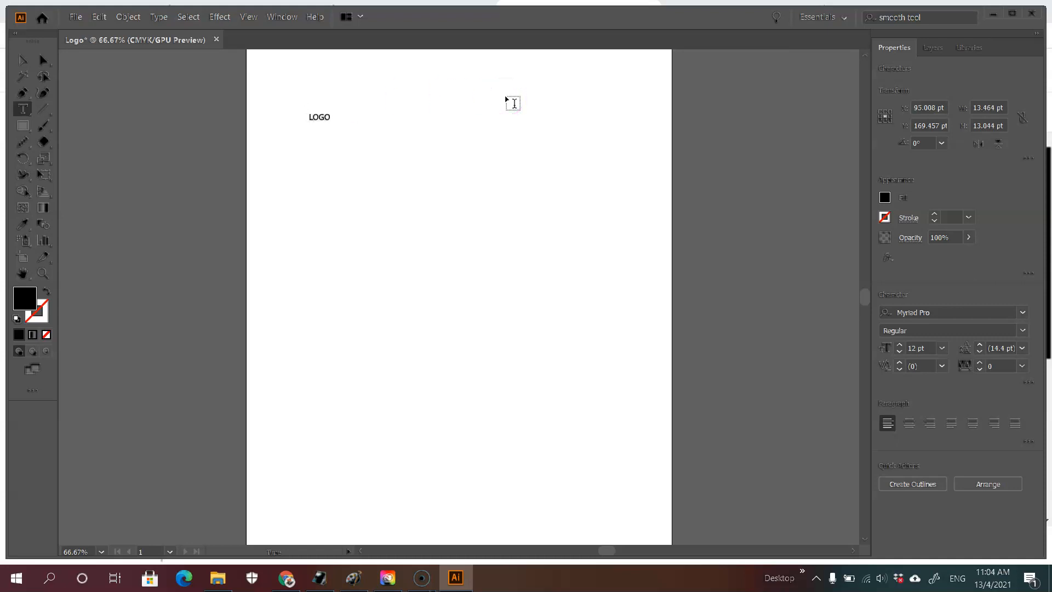
pyautogui.hotkey('ctrl', 'a')
pyautogui.click(394, 119)
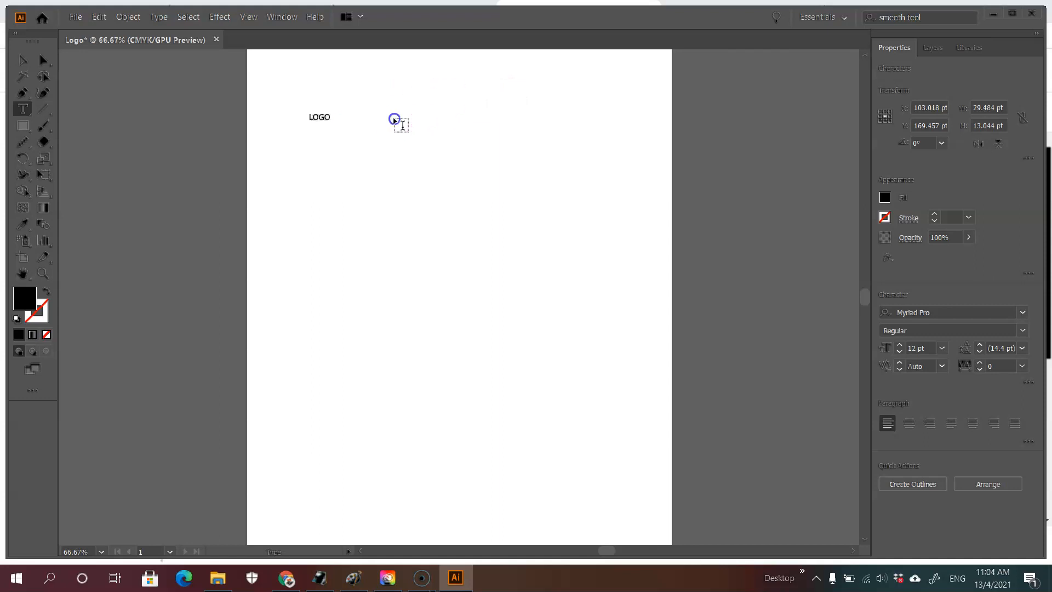
pyautogui.click(332, 119)
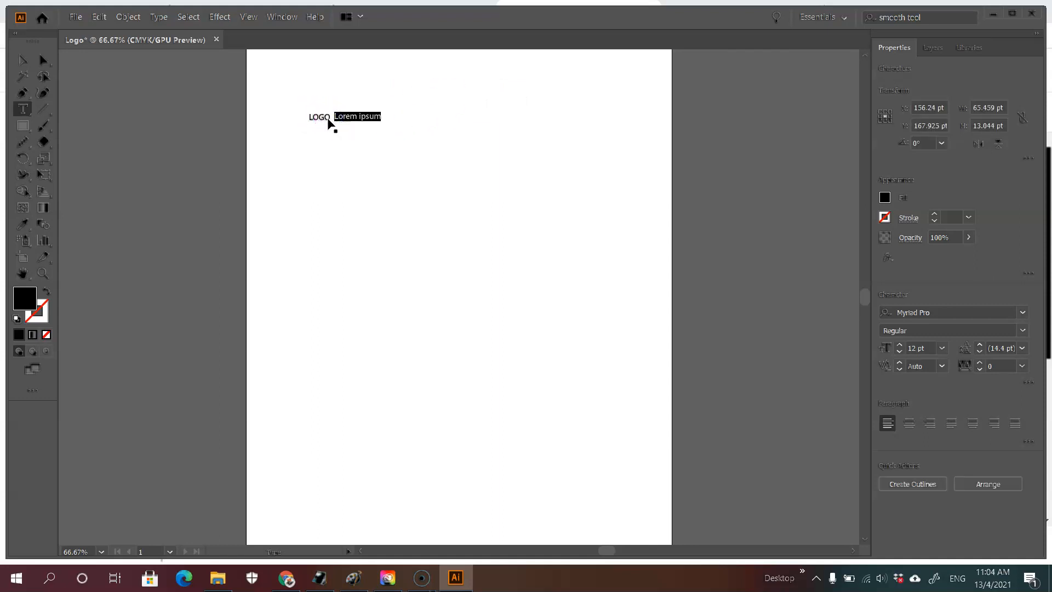
pyautogui.press('BackSpace')
pyautogui.click(275, 106)
# Step: Scale the LOGO point text up to about 88 pt, roughly 263 pt wide, in the artboard's upper part
pyautogui.click(21, 61)
pyautogui.click(311, 116)
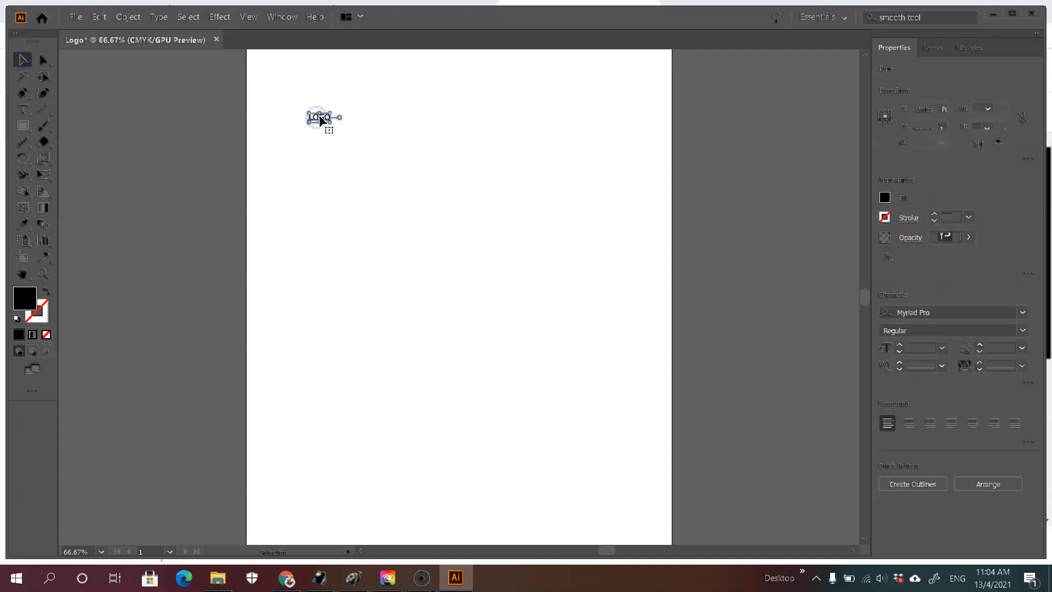
pyautogui.moveTo(318, 119); pyautogui.dragTo(530, 193)
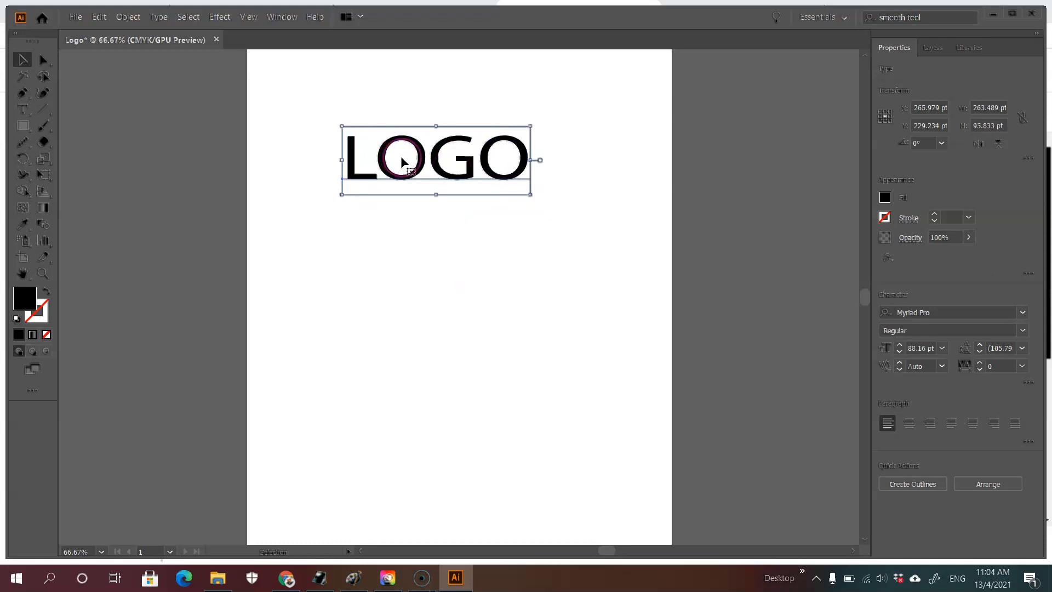
# Step: Change the font of the LOGO text to MV Boli and replace its wording with BABYFOOD
pyautogui.press('t')
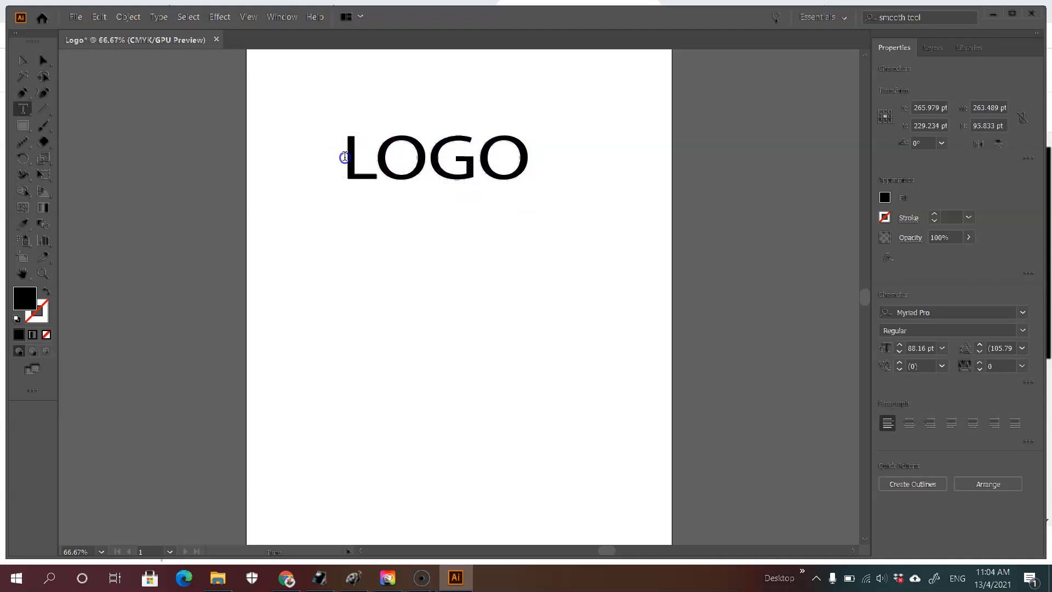
pyautogui.moveTo(345, 157); pyautogui.dragTo(548, 166)
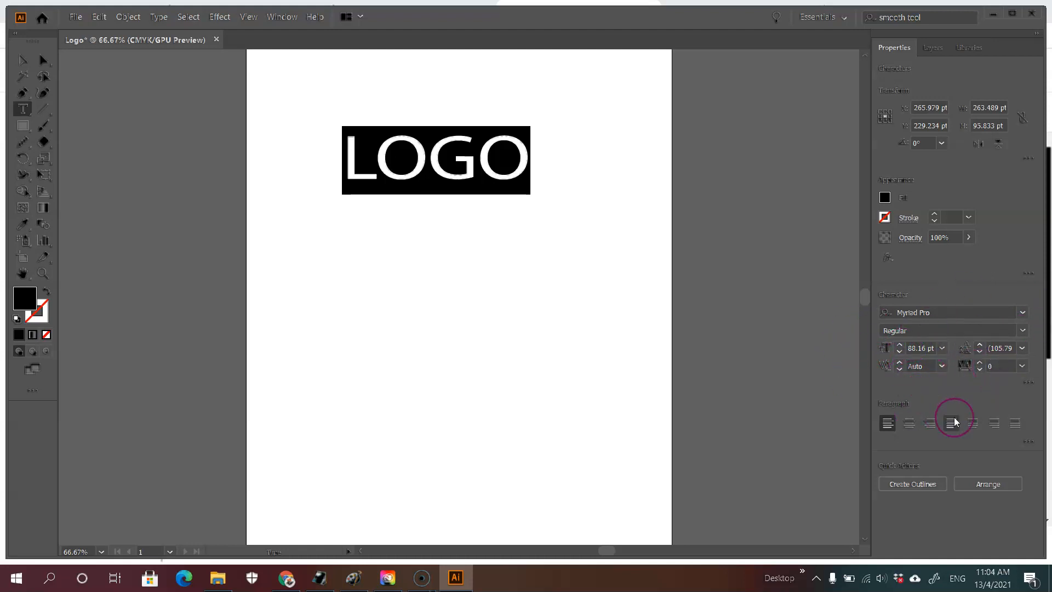
pyautogui.click(1023, 312)
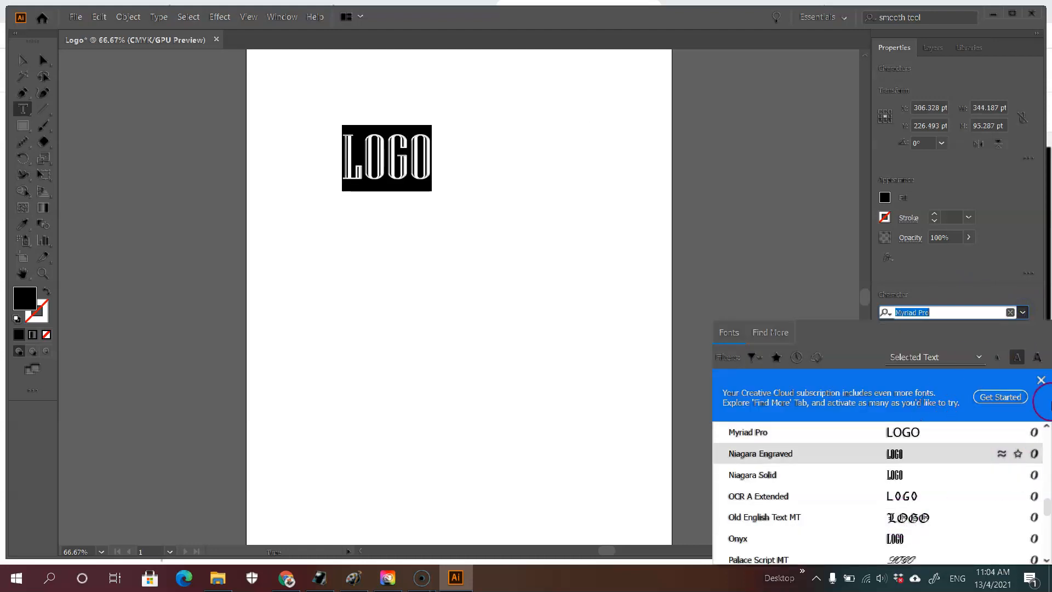
pyautogui.click(1042, 380)
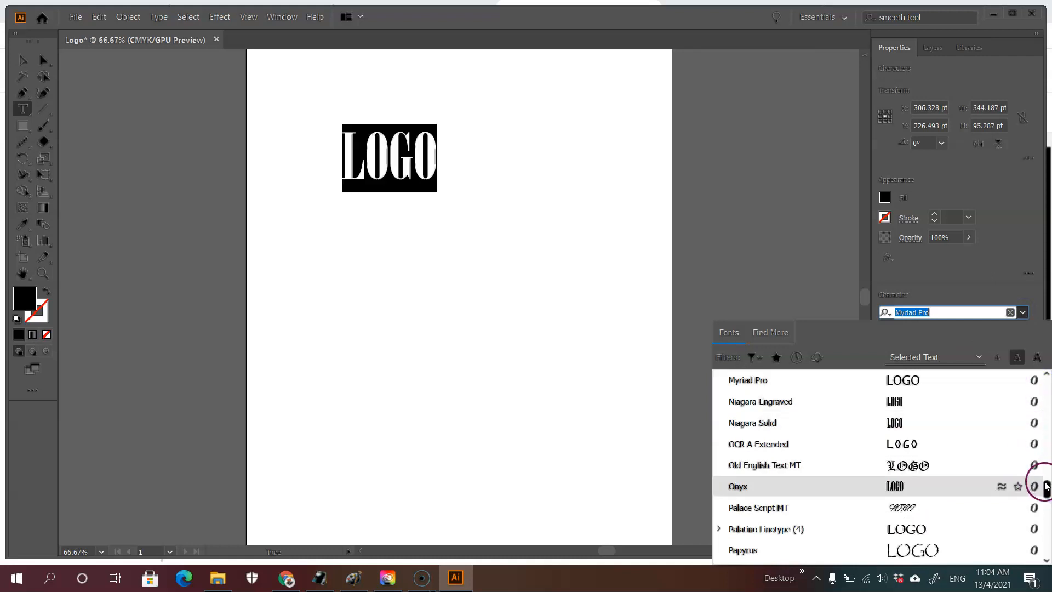
pyautogui.moveTo(1047, 489)
pyautogui.mouseDown()
pyautogui.moveTo(1047, 555)
pyautogui.moveTo(1048, 491)
pyautogui.mouseUp()
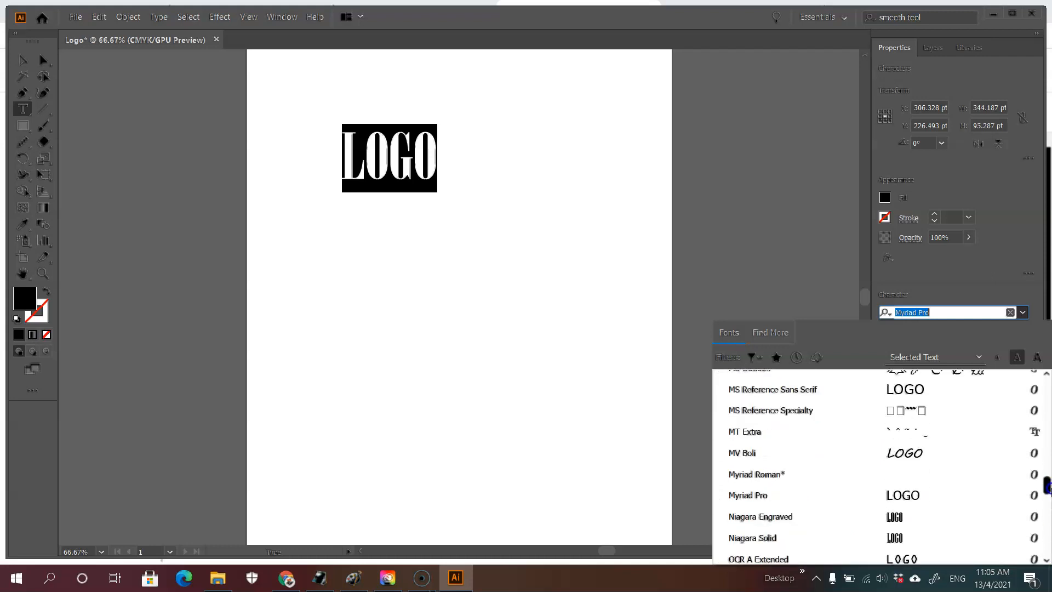
pyautogui.click(904, 491)
pyautogui.click(909, 454)
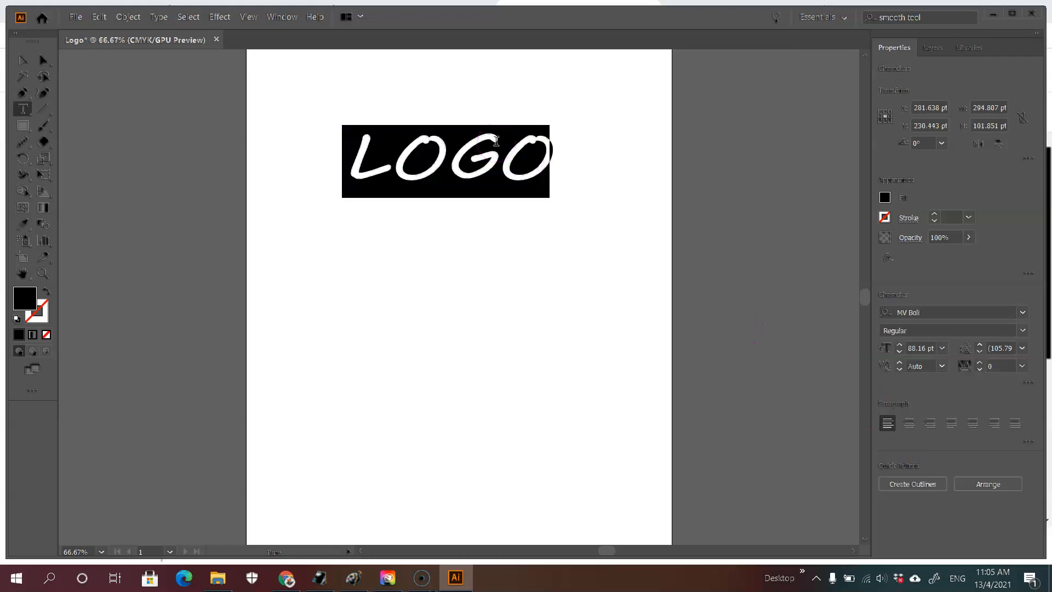
pyautogui.write('BA')
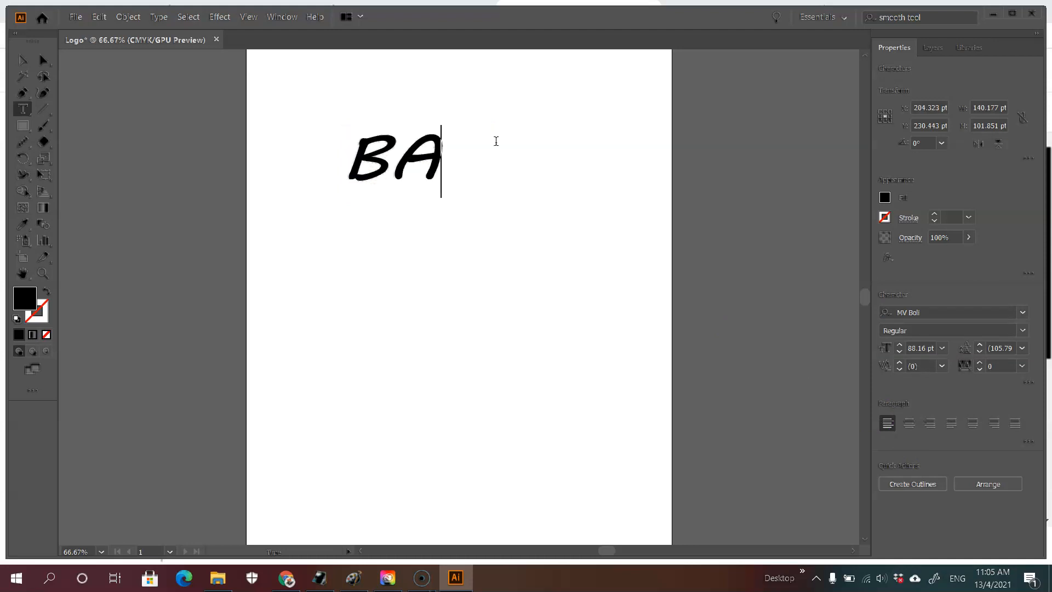
pyautogui.write('BYFOOD')
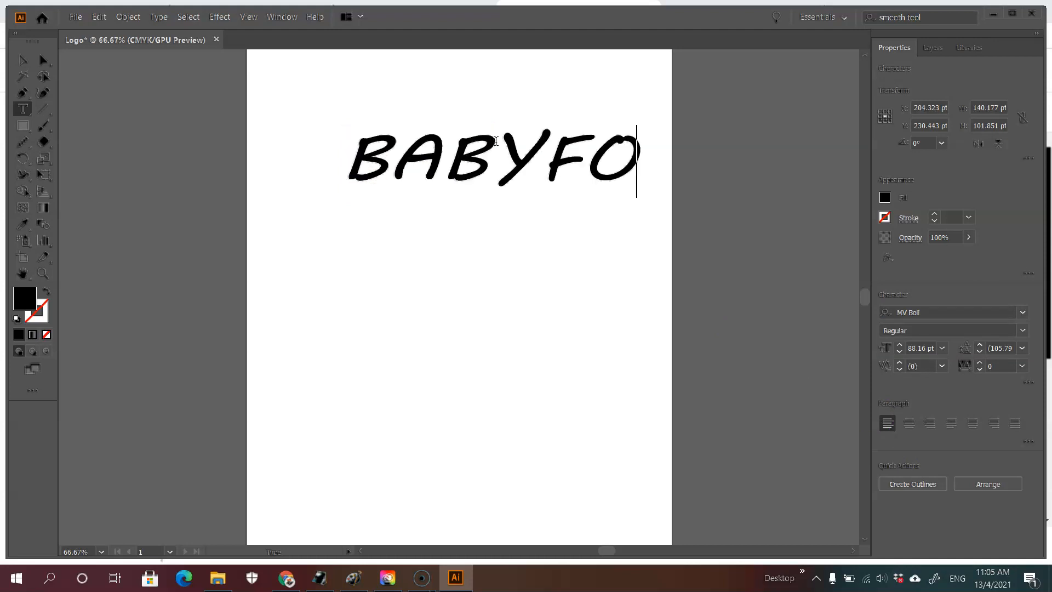
# Step: Set the font size of the whole BABYFOOD text to 60 pt
pyautogui.click(553, 159)
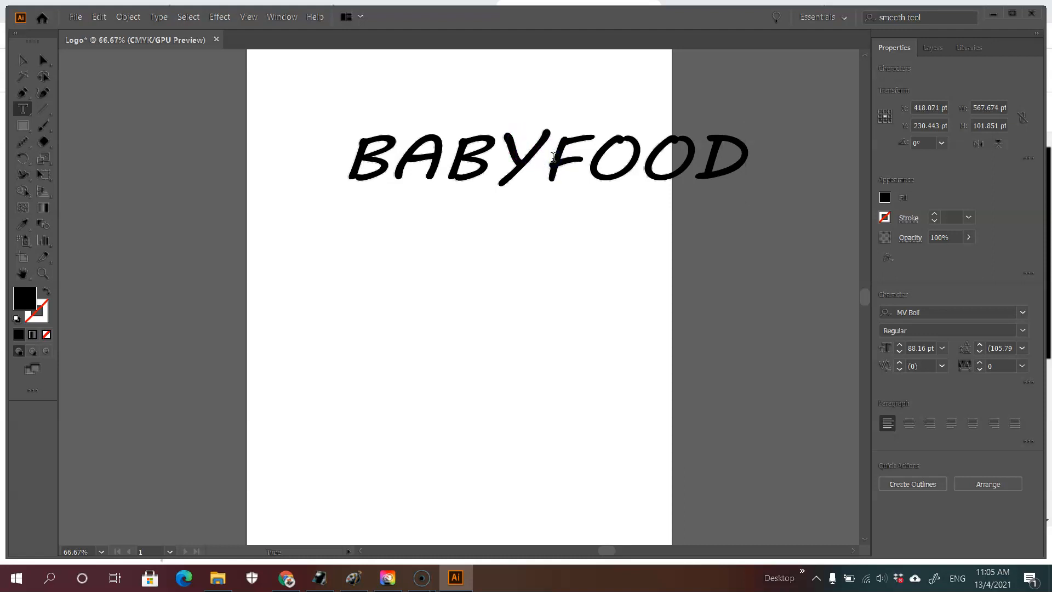
pyautogui.hotkey('ctrl', 'a')
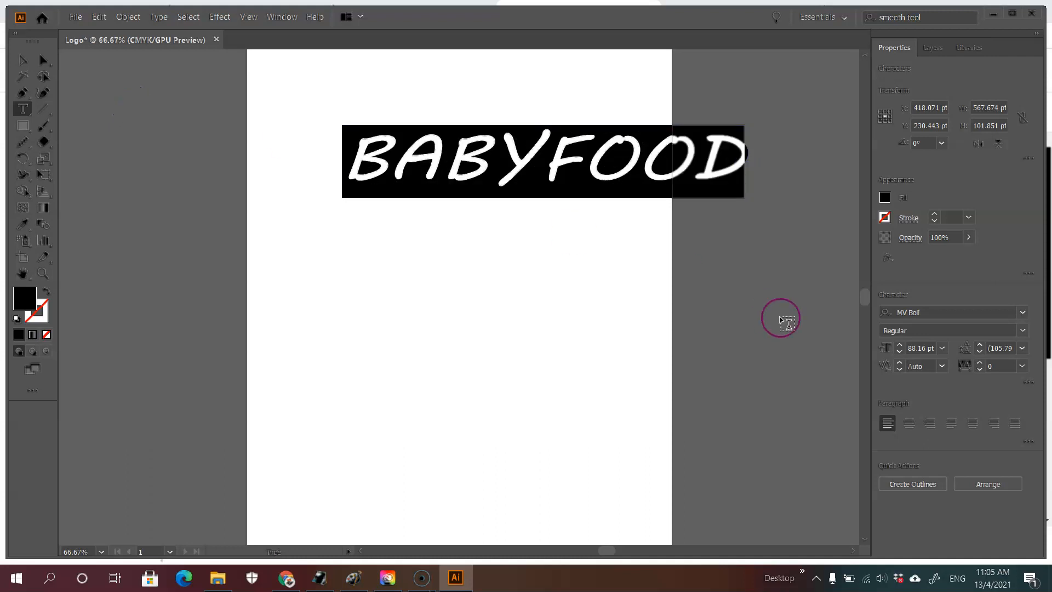
pyautogui.click(899, 352)
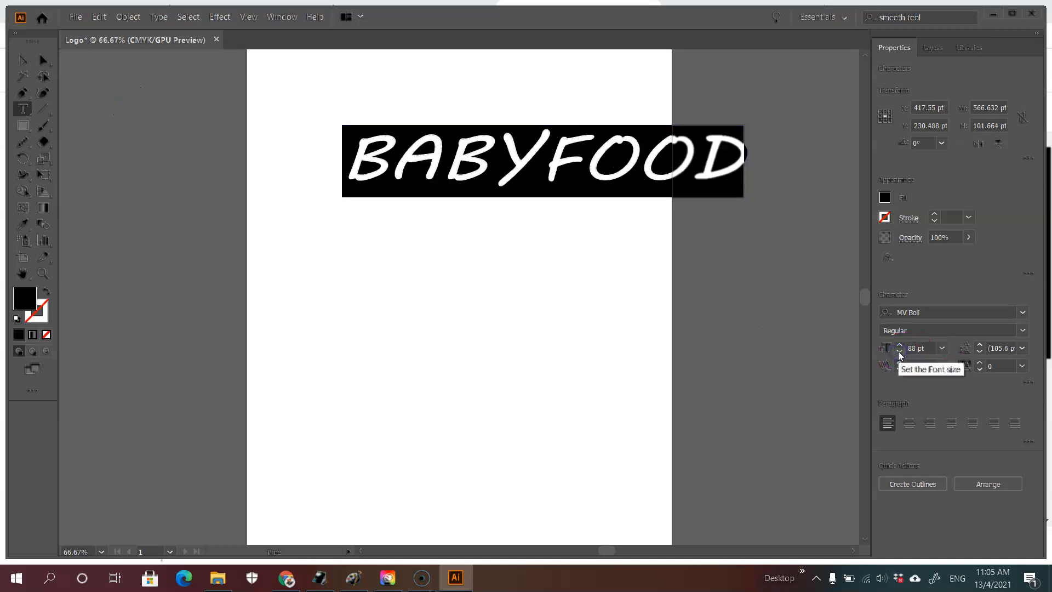
pyautogui.click(932, 348)
pyautogui.press('BackSpace')
pyautogui.press('BackSpace')
pyautogui.press('BackSpace')
pyautogui.press('BackSpace')
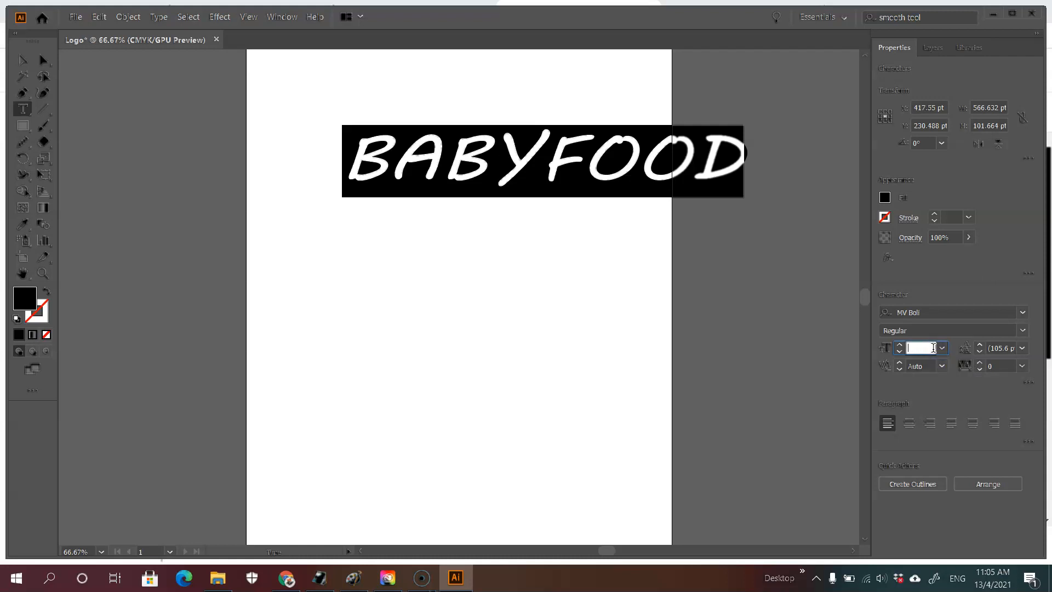
pyautogui.write('60')
pyautogui.press('Return')
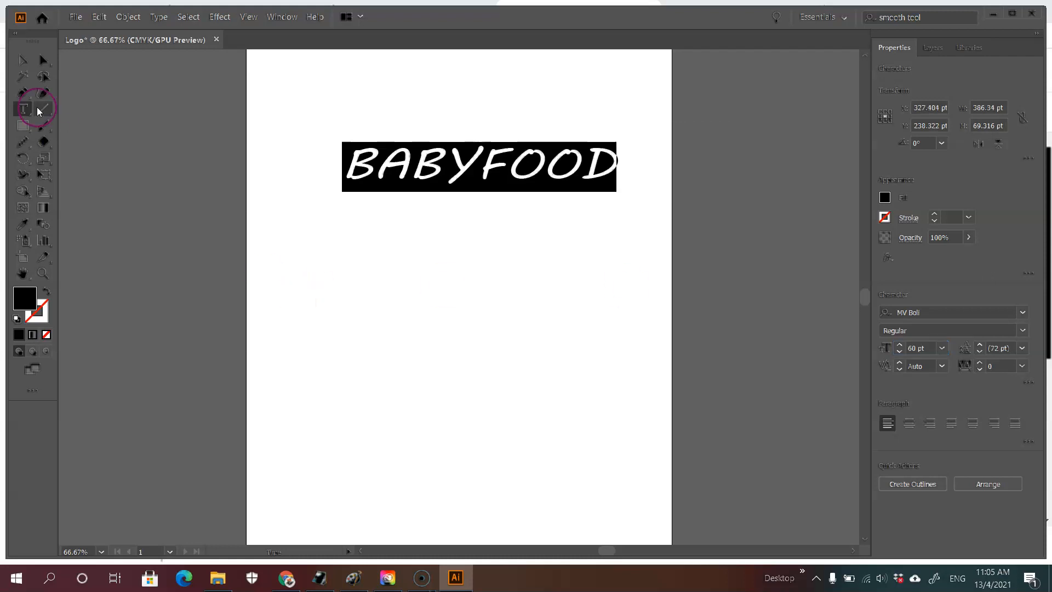
# Step: Move the BABYFOOD text onto the artboard's upper middle, to about X 311 pt, Y 250 pt
pyautogui.click(22, 60)
pyautogui.moveTo(424, 163)
pyautogui.mouseDown()
pyautogui.moveTo(391, 162)
pyautogui.moveTo(407, 167)
pyautogui.mouseUp()
pyautogui.click(22, 60)
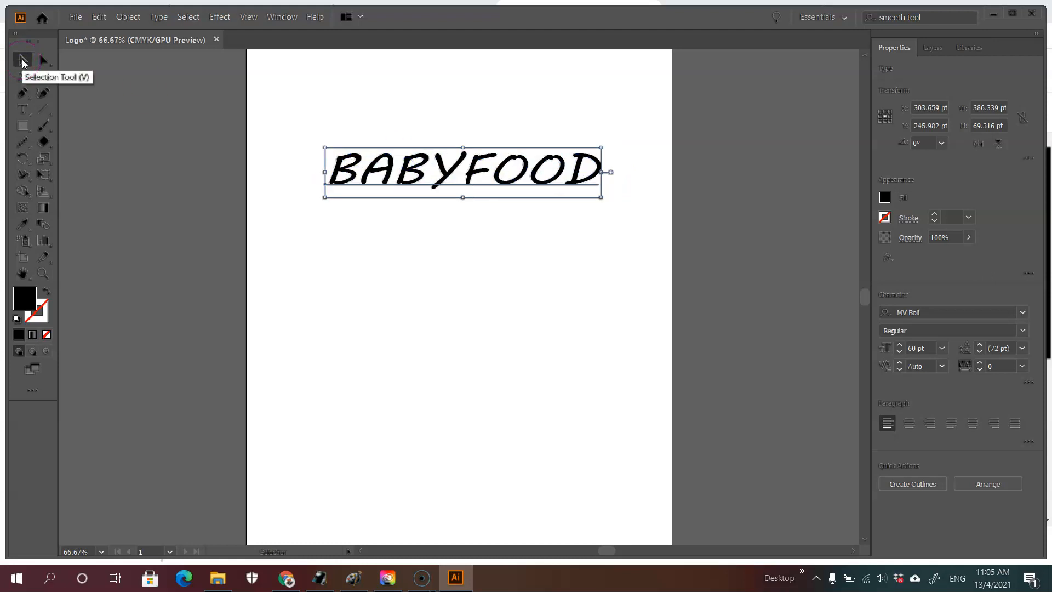
pyautogui.moveTo(409, 165)
pyautogui.mouseDown()
pyautogui.moveTo(417, 171)
pyautogui.moveTo(412, 146)
pyautogui.moveTo(413, 163)
pyautogui.mouseUp()
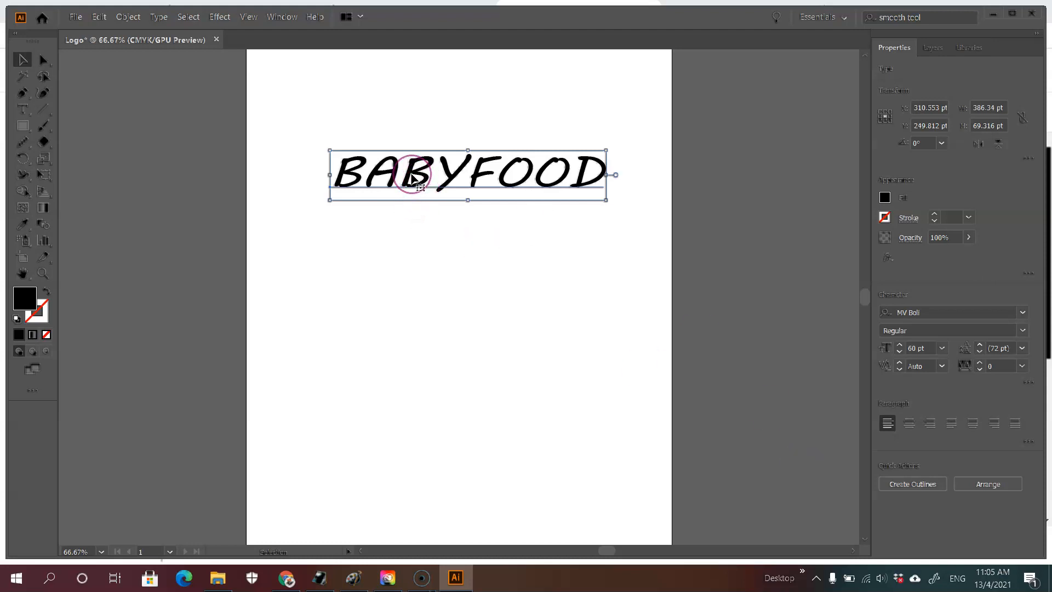
# Step: Fill the BABYFOOD text with the dark blue swatch and show its fill in the Color panel
pyautogui.click(886, 198)
pyautogui.click(812, 247)
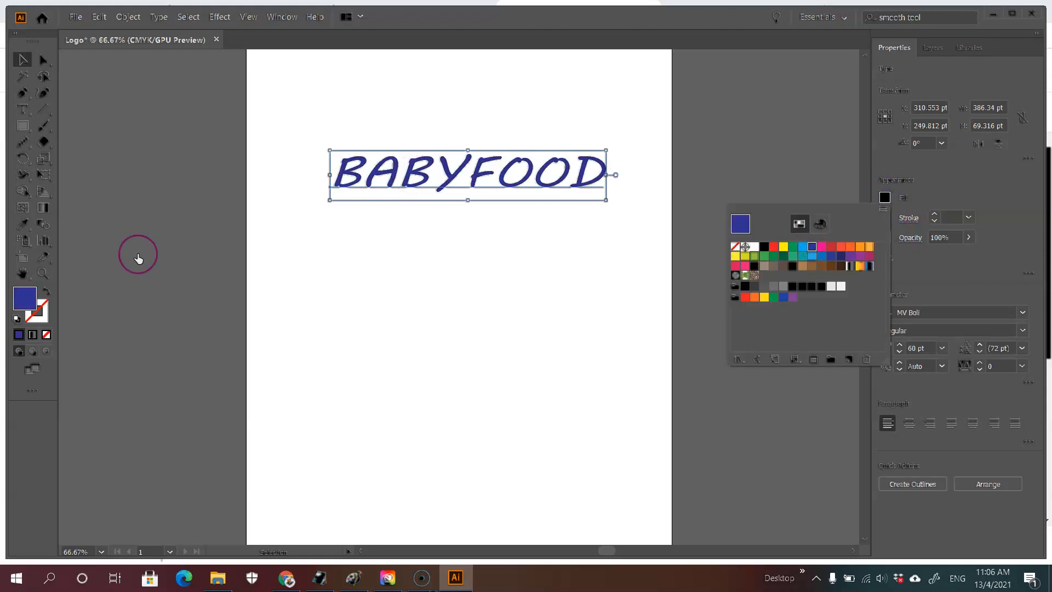
pyautogui.click(23, 303)
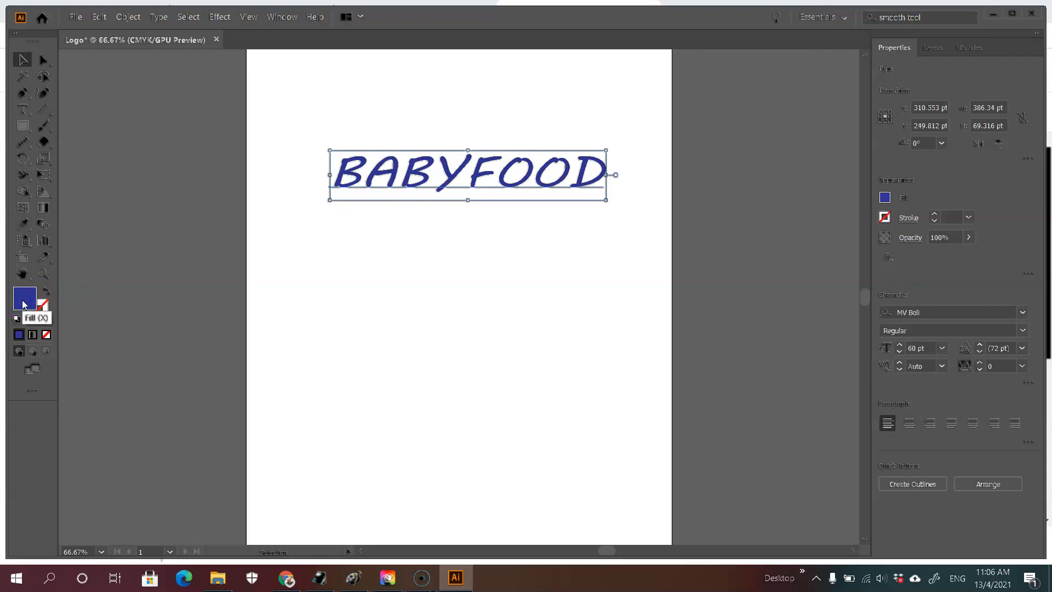
# Step: Give the BABYFOOD text a red stroke with the colour F91010
pyautogui.click(44, 305)
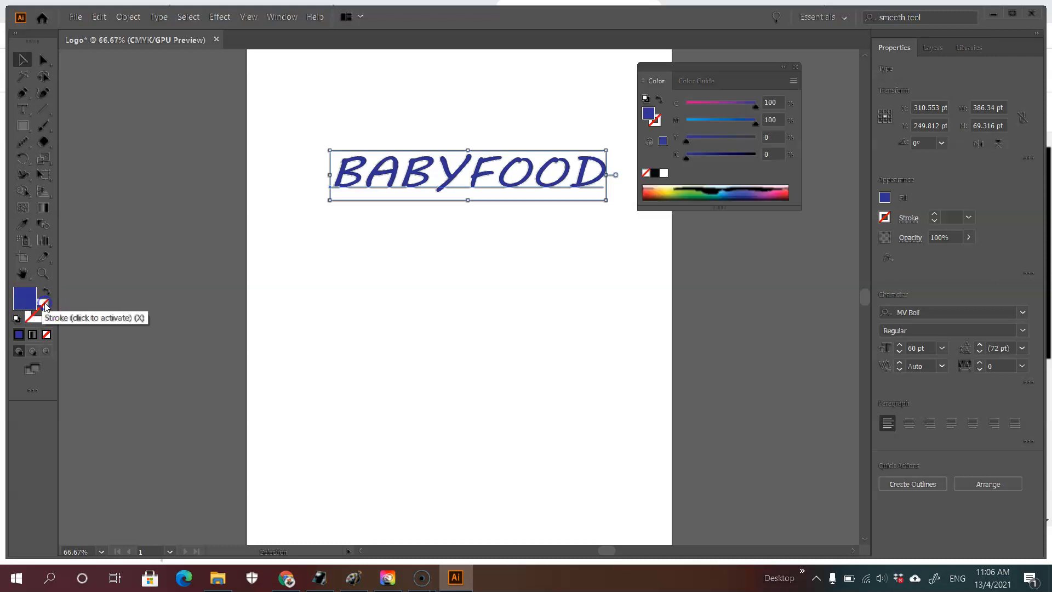
pyautogui.doubleClick(44, 306)
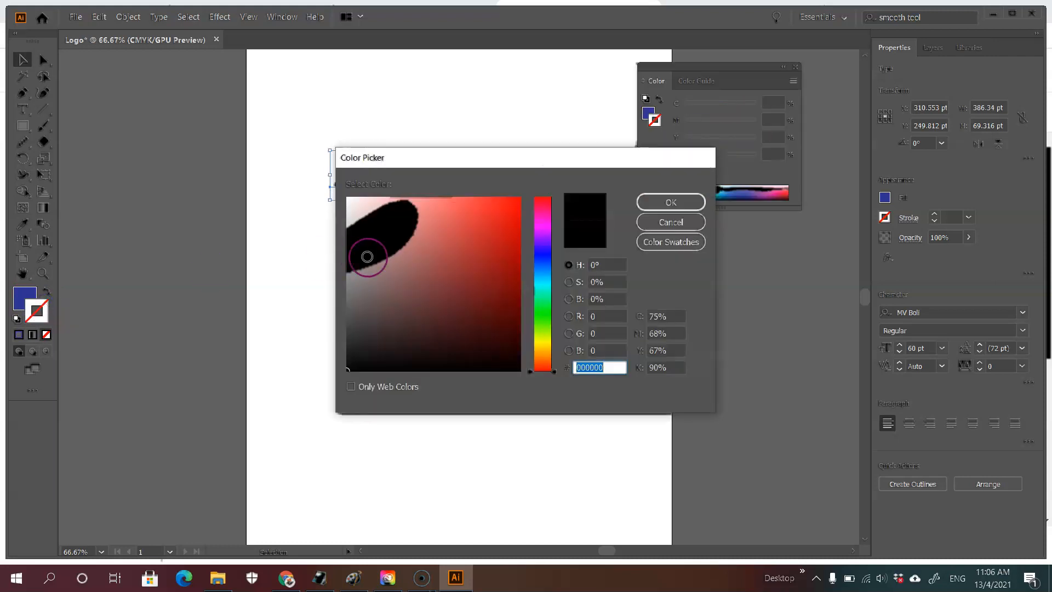
pyautogui.click(519, 198)
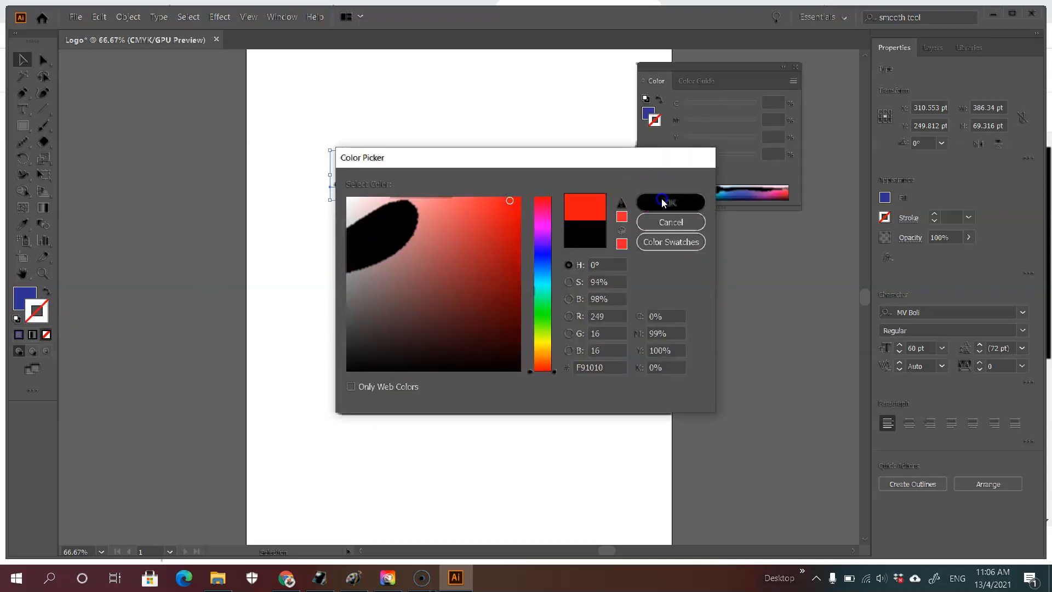
pyautogui.click(670, 202)
pyautogui.click(665, 196)
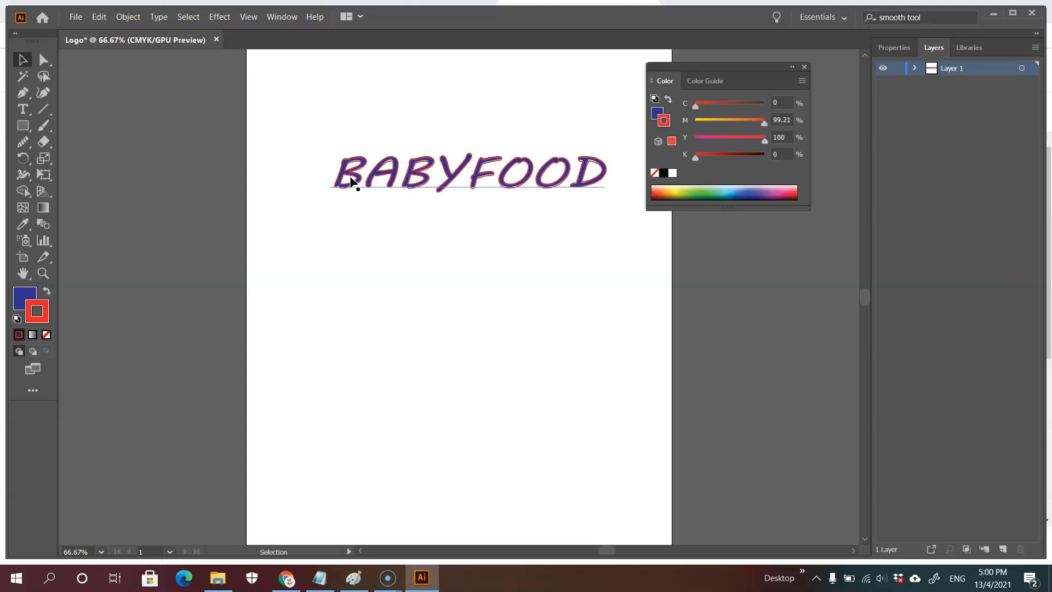
# Step: Select all characters of the BABYFOOD text, show their properties and close the floating Color panel
pyautogui.click(341, 169)
pyautogui.doubleClick(341, 168)
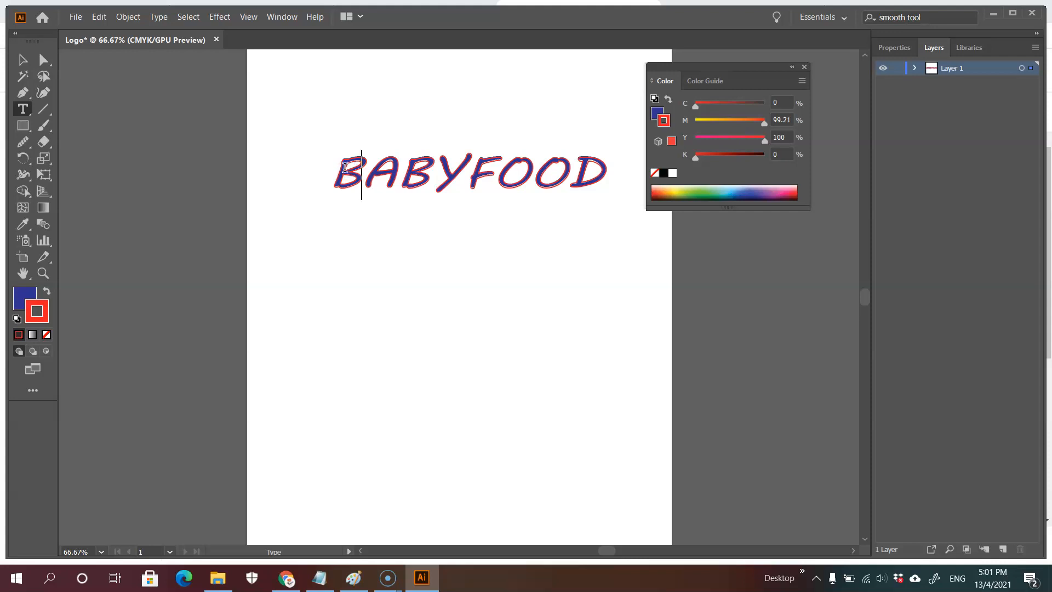
pyautogui.moveTo(353, 171); pyautogui.dragTo(609, 142)
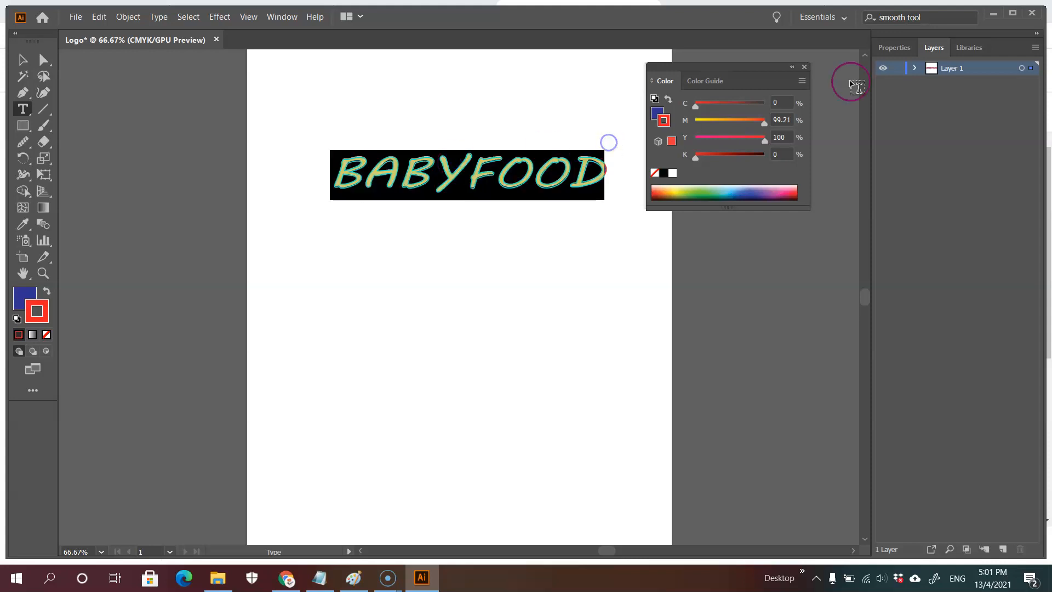
pyautogui.click(890, 48)
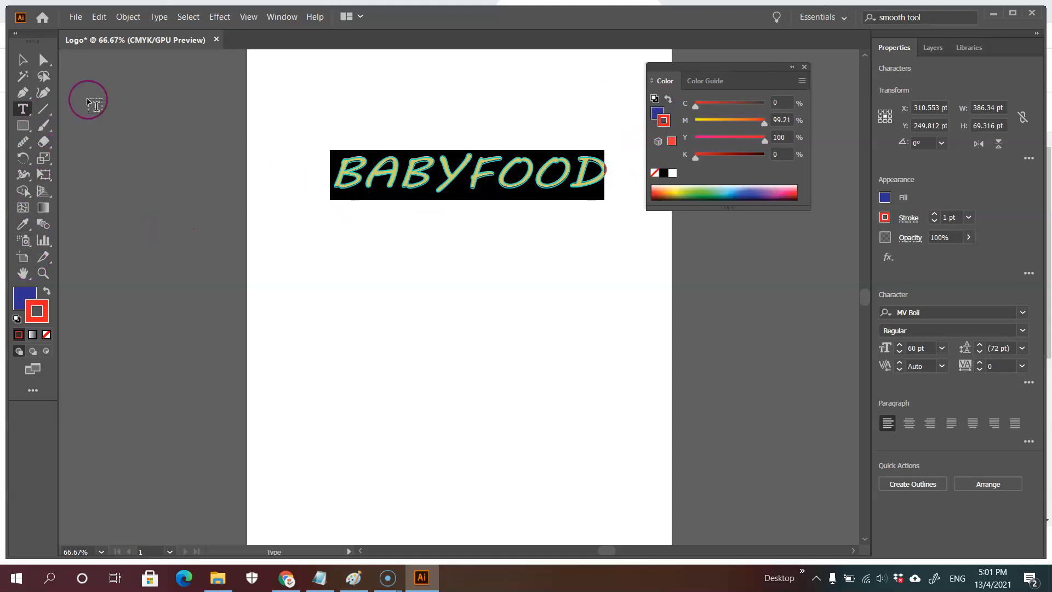
pyautogui.click(804, 68)
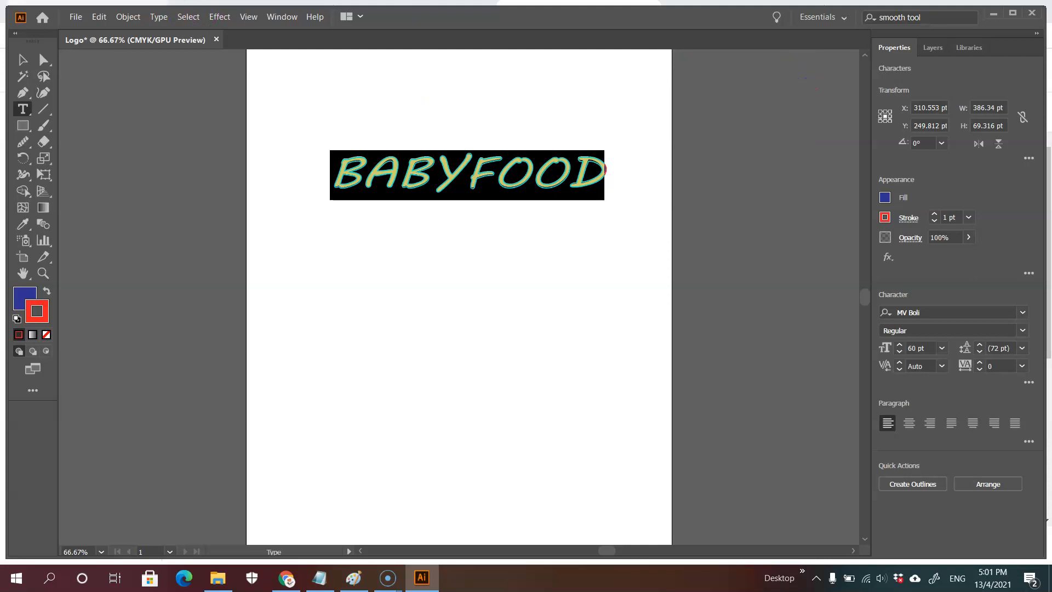
# Step: Move the BABYFOOD text up the artboard to about X 317 pt, Y 208 pt
pyautogui.click(19, 62)
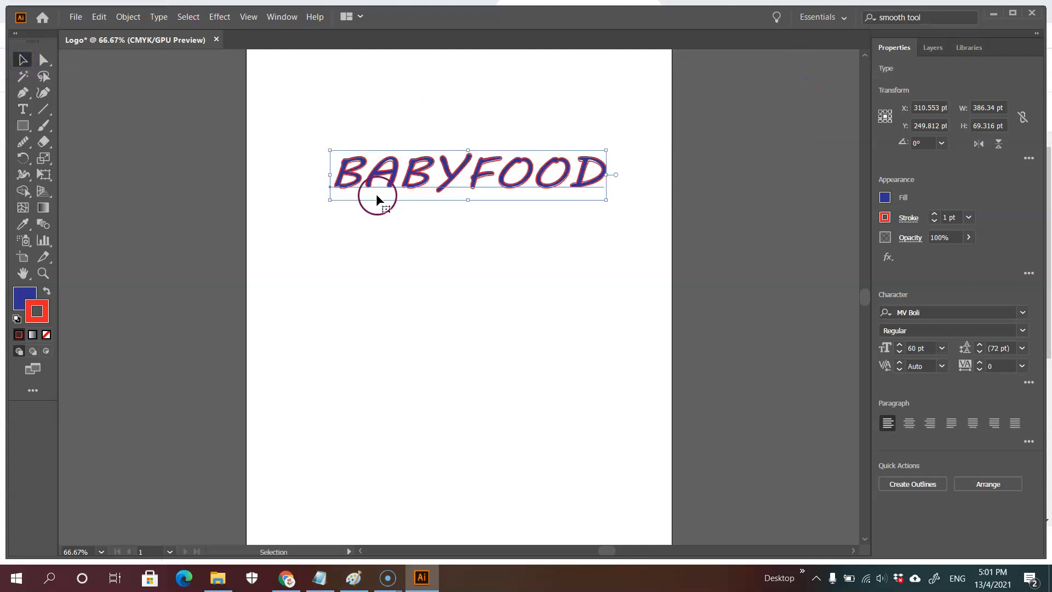
pyautogui.moveTo(393, 174); pyautogui.dragTo(399, 145)
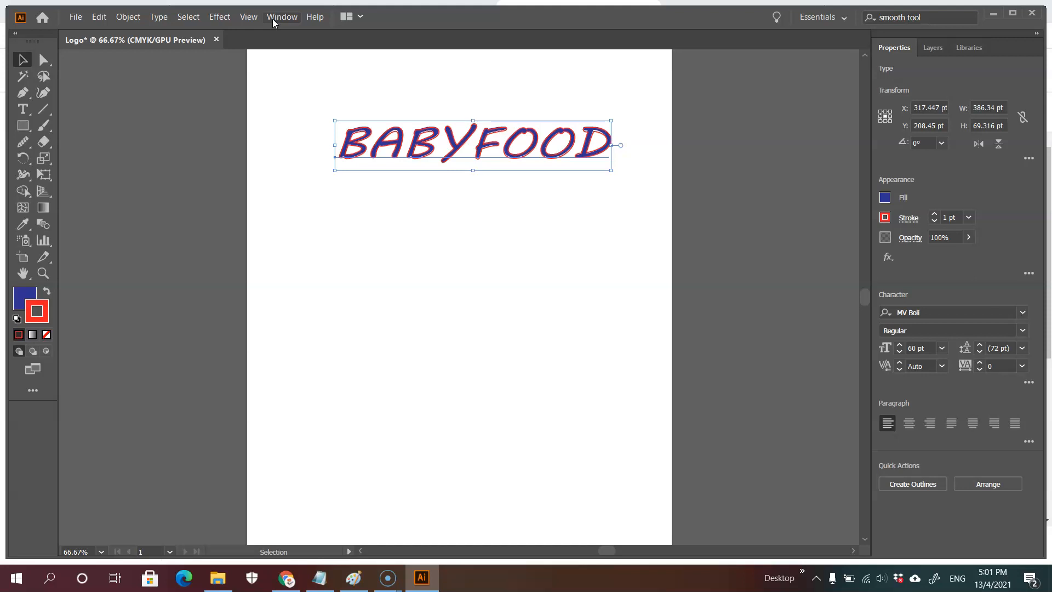
pyautogui.click(220, 17)
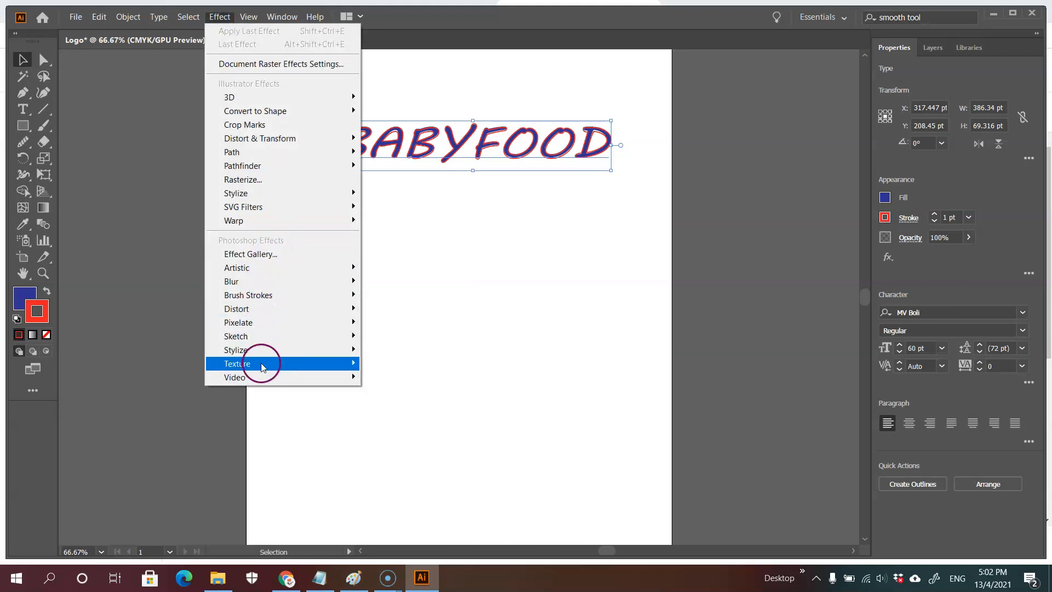
pyautogui.moveTo(274, 273)
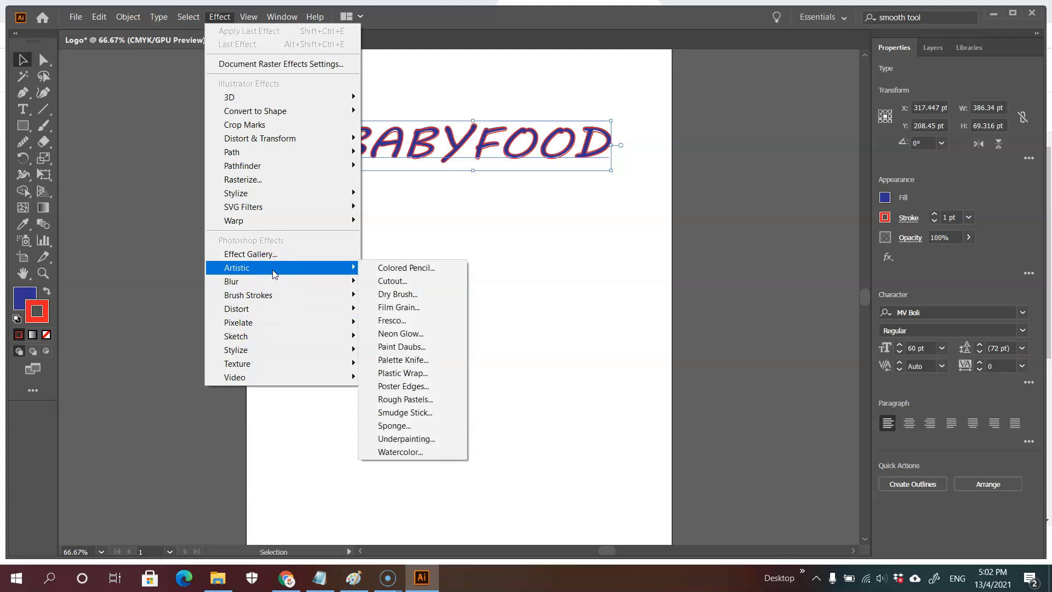
pyautogui.click(274, 260)
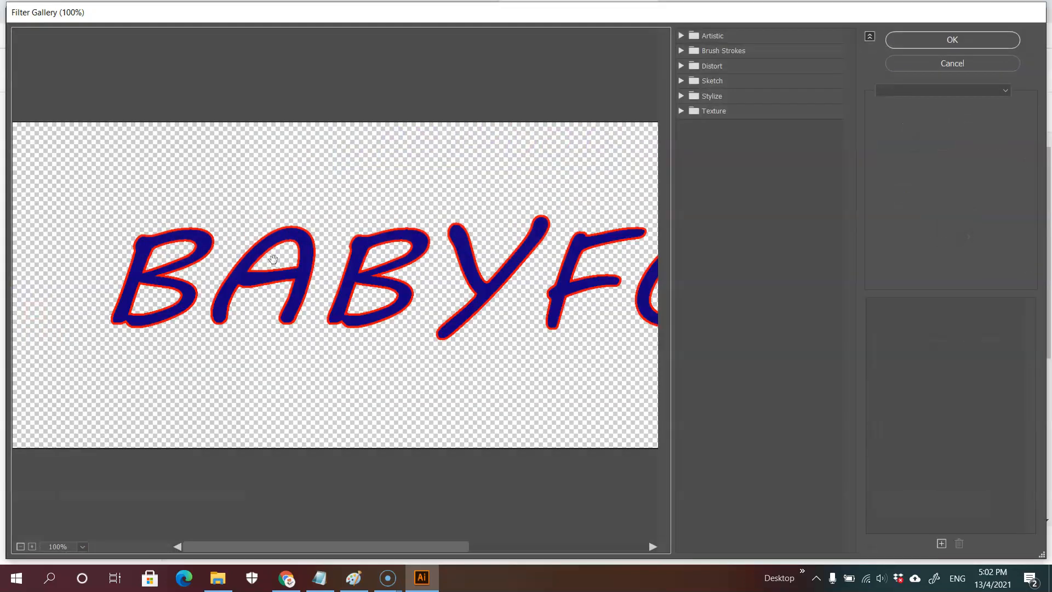
pyautogui.click(975, 63)
# Step: Reselect the BABYFOOD text and shift it slightly left, to about X 295 pt, Y 212 pt
pyautogui.click(378, 208)
pyautogui.click(394, 154)
pyautogui.moveTo(393, 142); pyautogui.dragTo(383, 144)
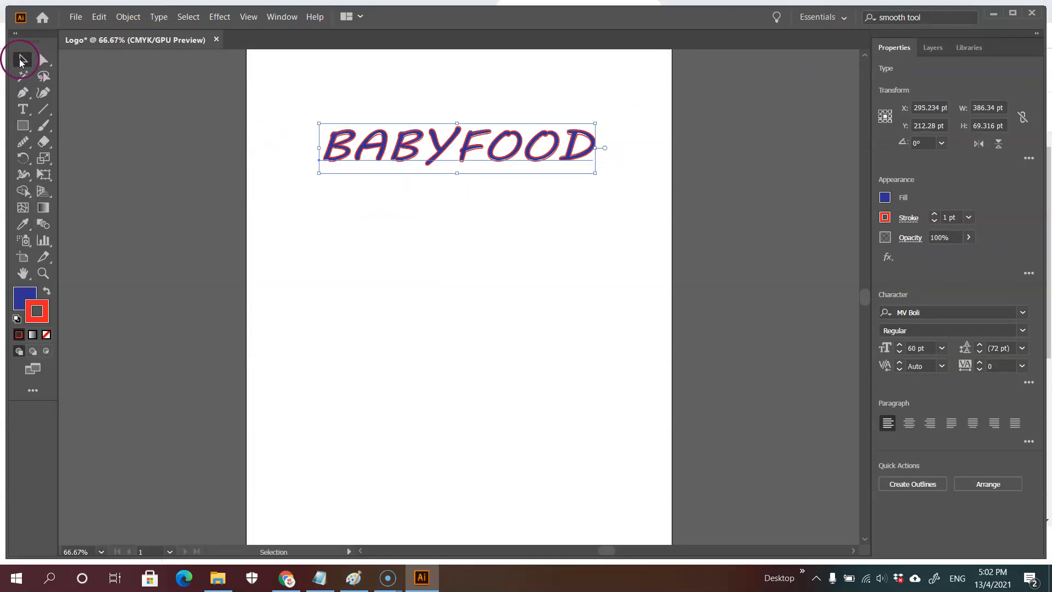
# Step: Open the Effect Gallery for the selected BABYFOOD text and expand its Artistic effects
pyautogui.click(221, 18)
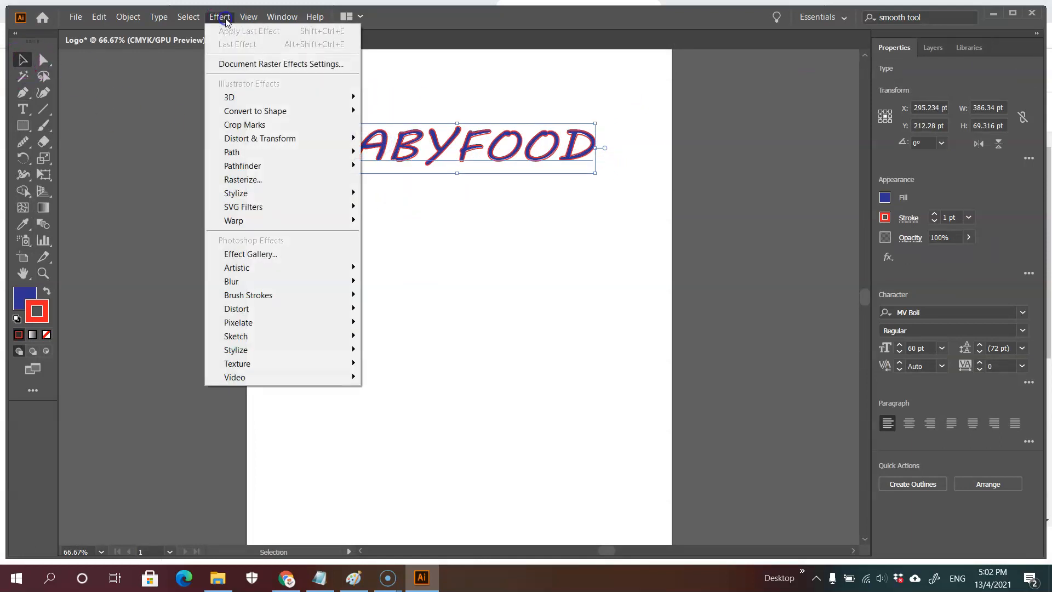
pyautogui.click(248, 255)
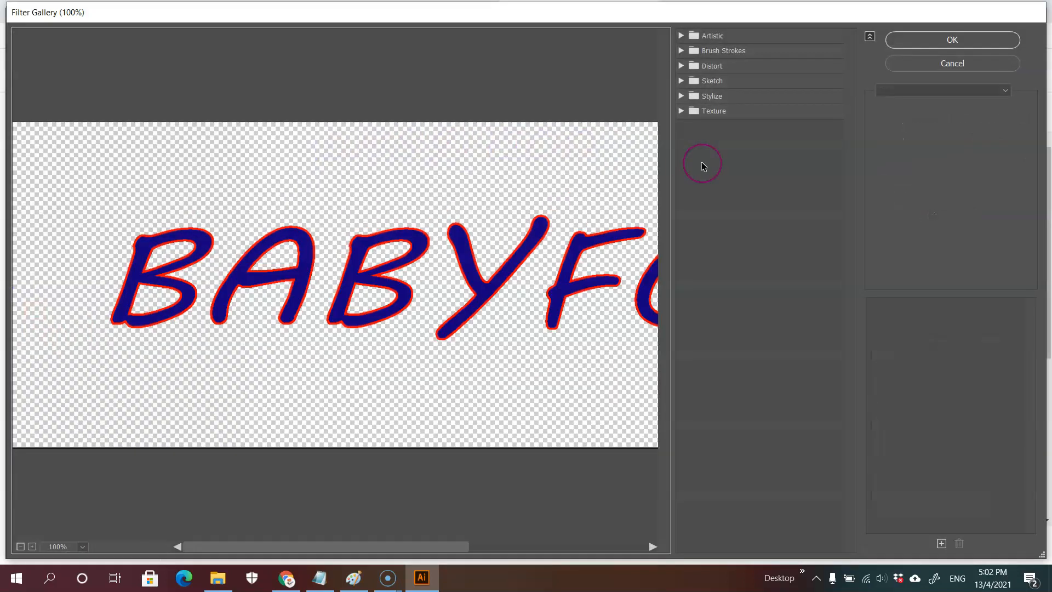
pyautogui.click(682, 37)
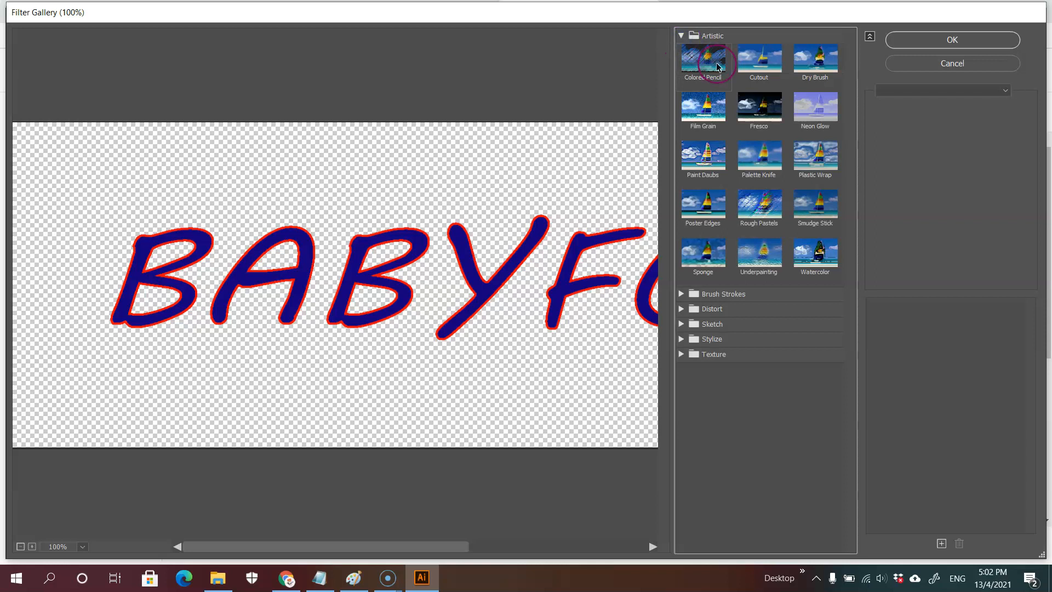
pyautogui.click(682, 36)
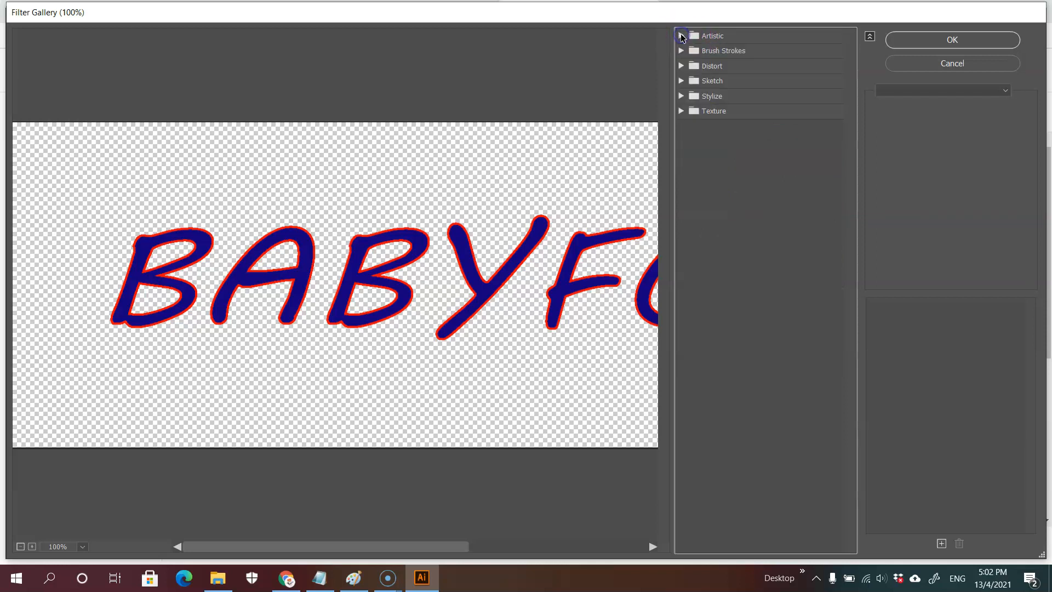
pyautogui.click(682, 36)
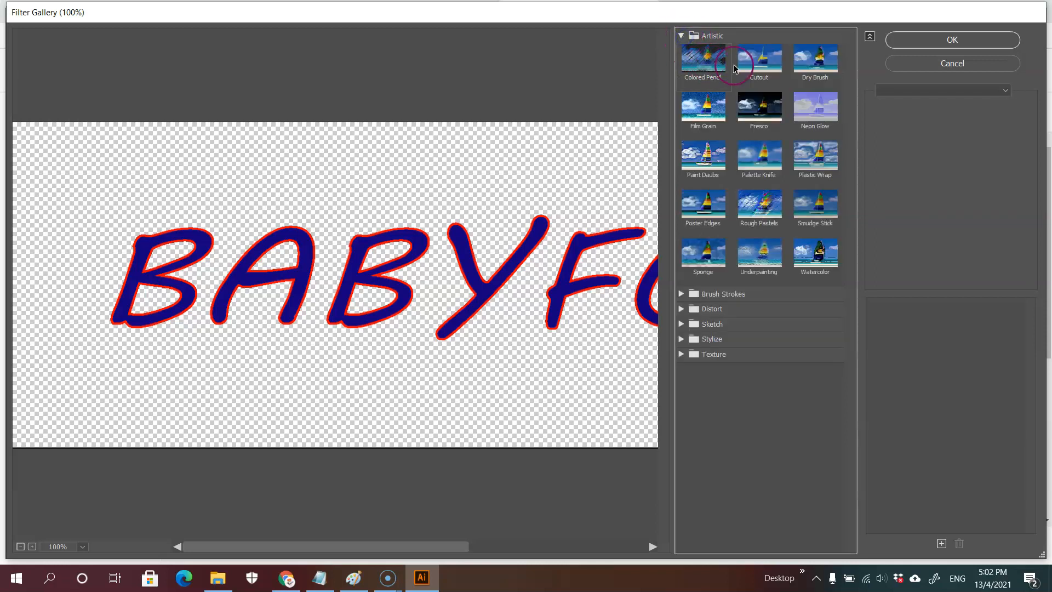
# Step: Preview the Artistic effects Cutout, Dry Brush, Fresco and Paint Daubs on the BABYFOOD text
pyautogui.click(751, 66)
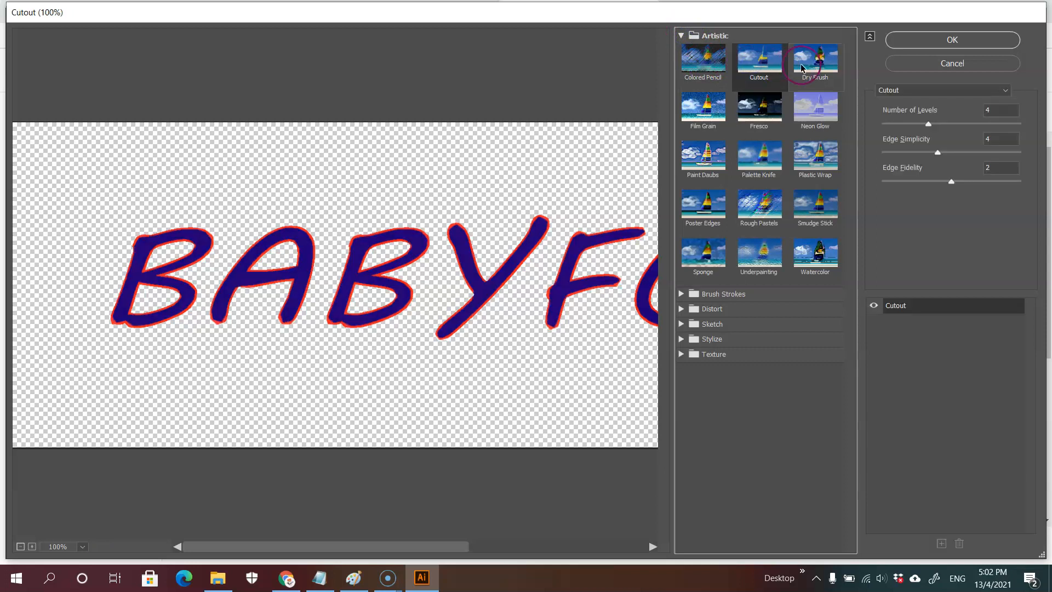
pyautogui.click(820, 57)
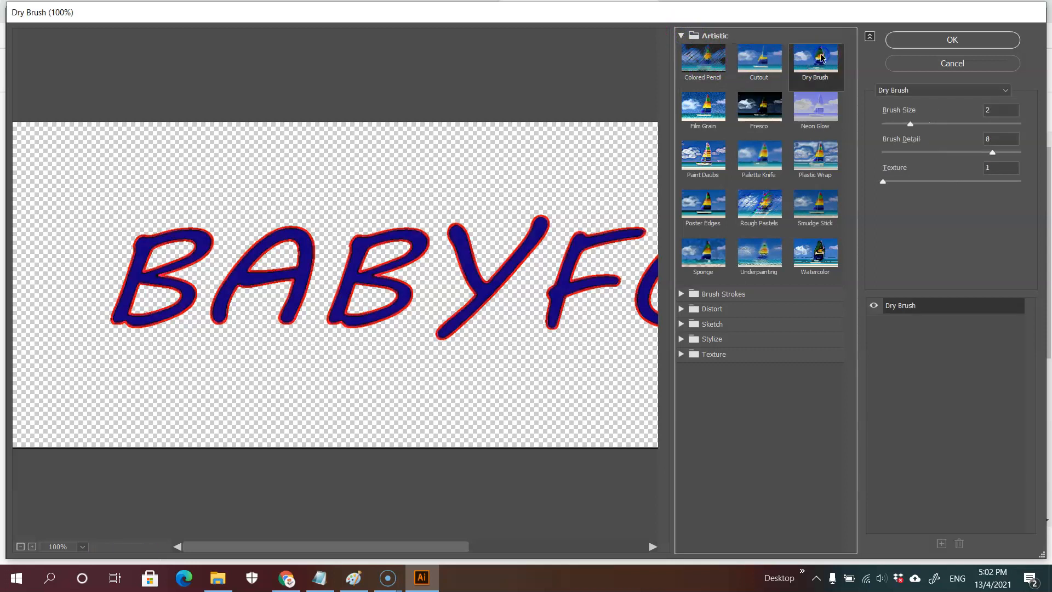
pyautogui.click(756, 120)
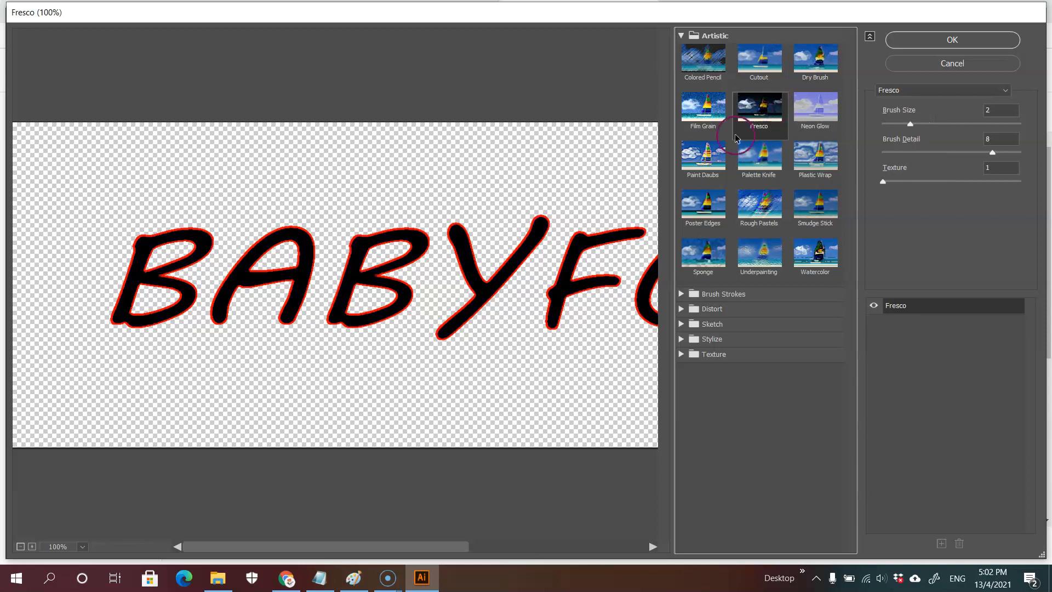
pyautogui.click(705, 159)
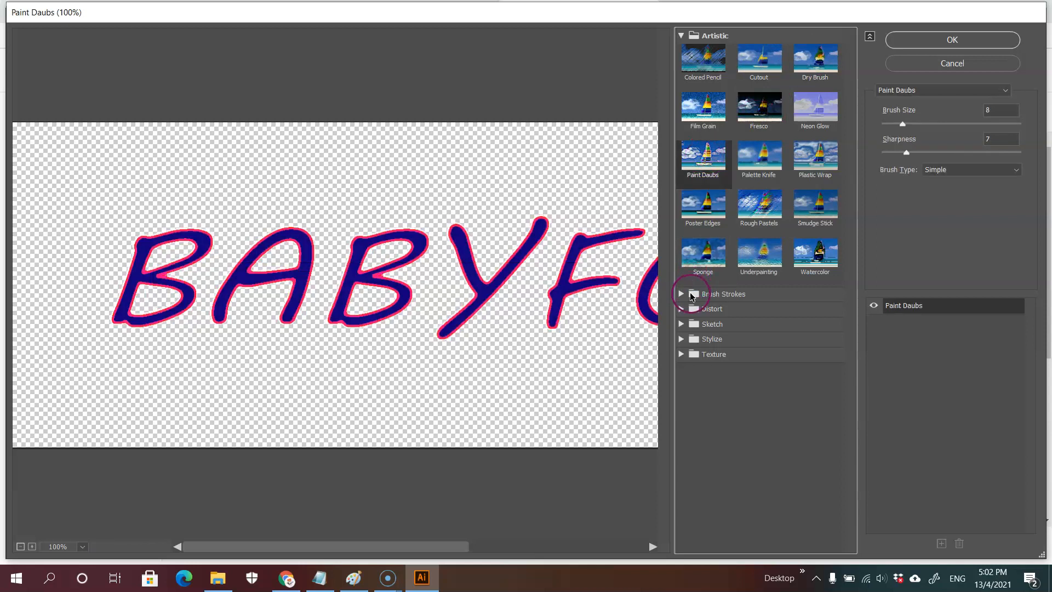
# Step: Preview the Accented Edges brush stroke effect on the text and look through the Sketch effects
pyautogui.click(707, 294)
pyautogui.click(711, 317)
pyautogui.click(681, 34)
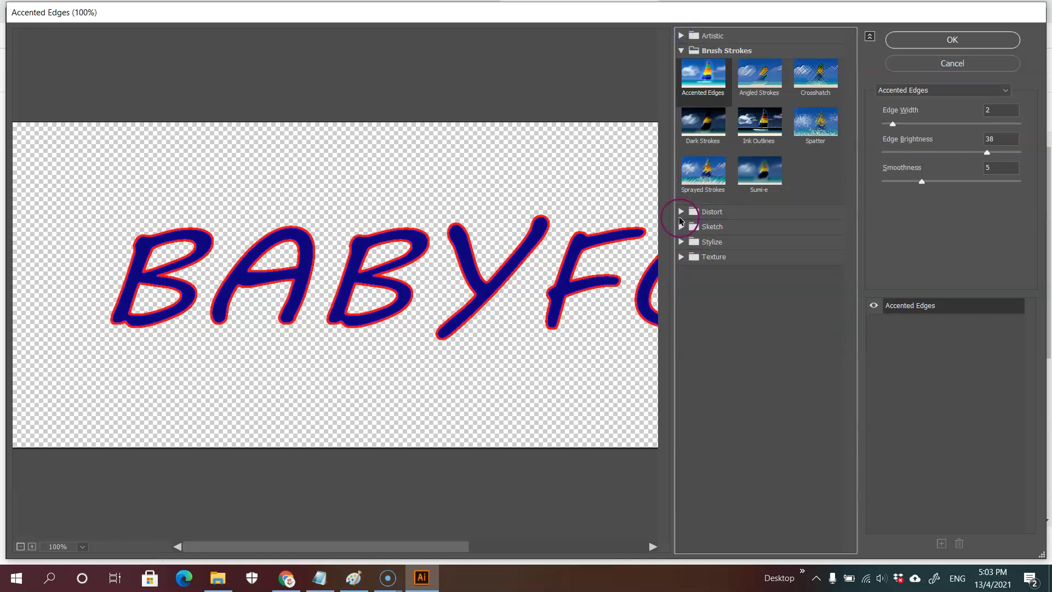
pyautogui.click(682, 228)
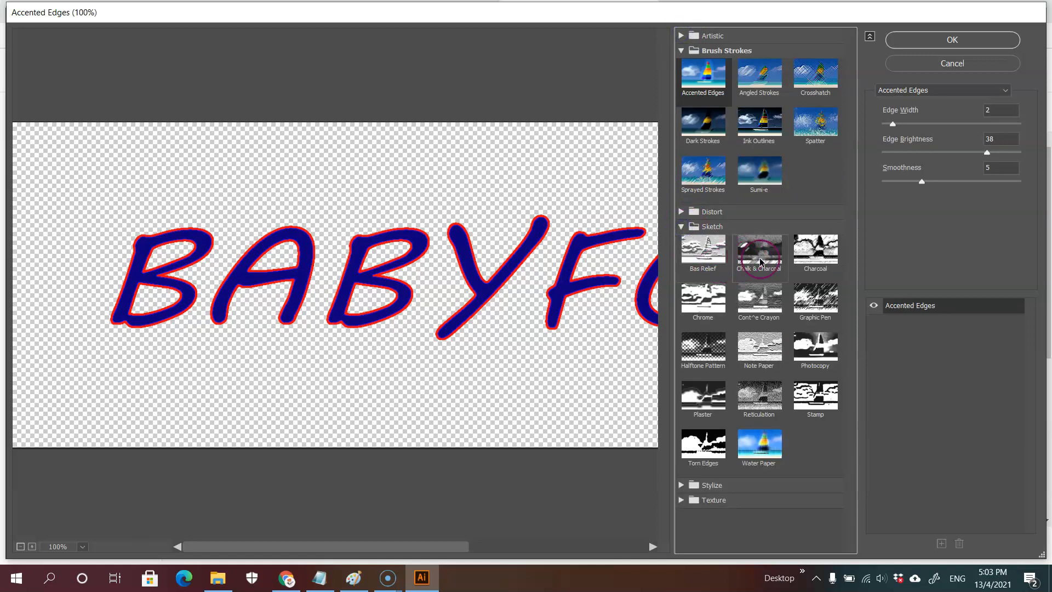
pyautogui.click(682, 227)
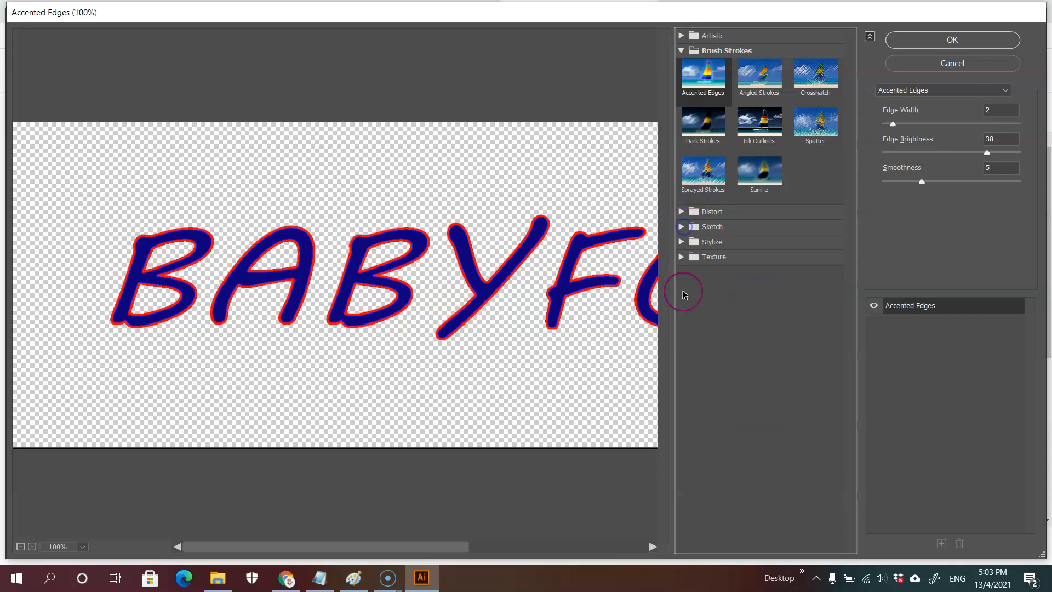
# Step: Preview the Texture effects Stained Glass, Patchwork, Craquelure and Texturizer on the BABYFOOD text
pyautogui.click(683, 256)
pyautogui.click(759, 328)
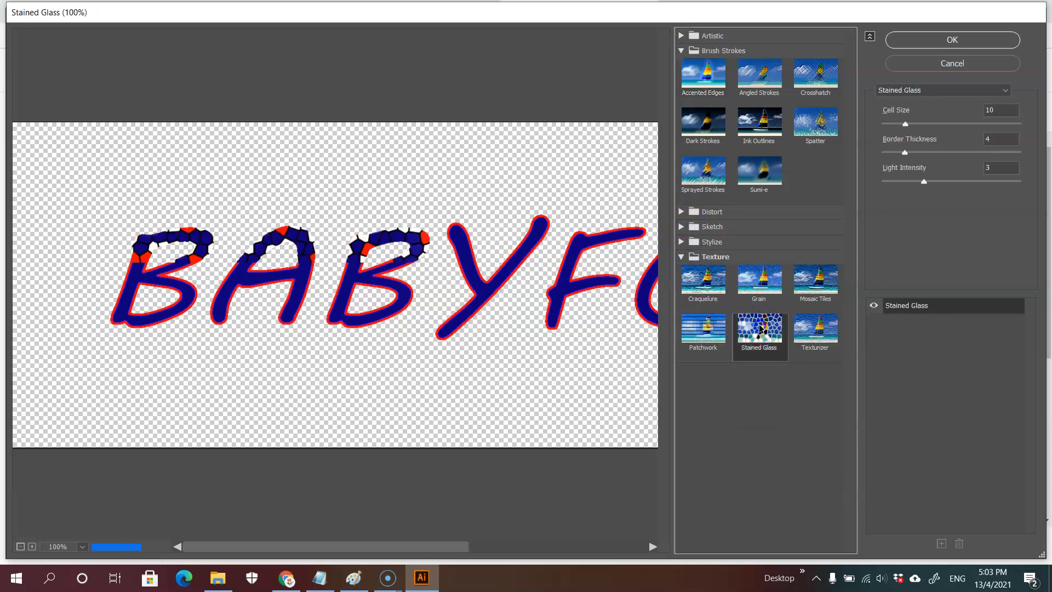
pyautogui.click(707, 337)
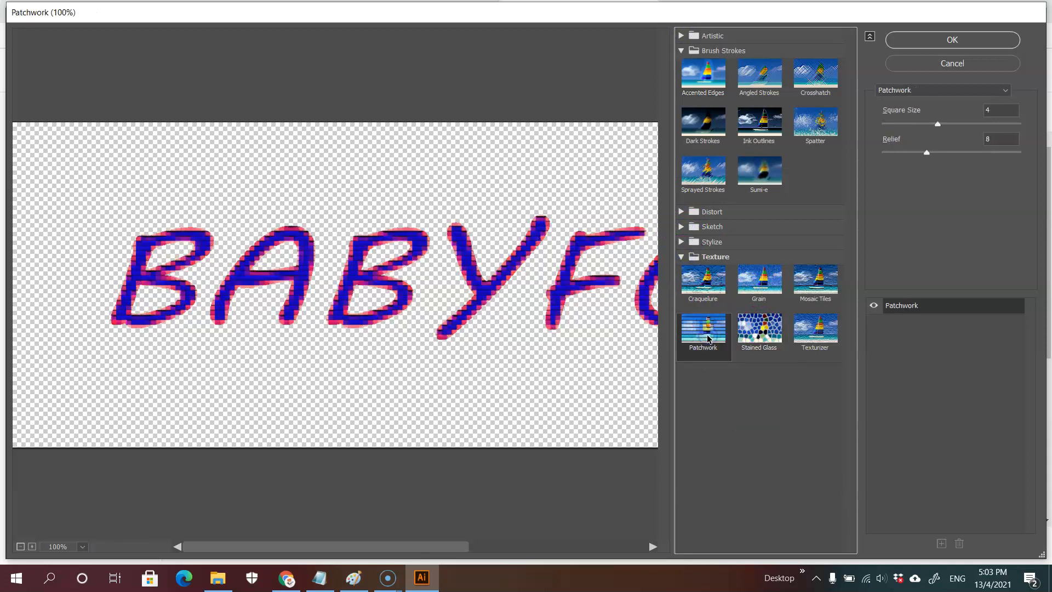
pyautogui.click(707, 286)
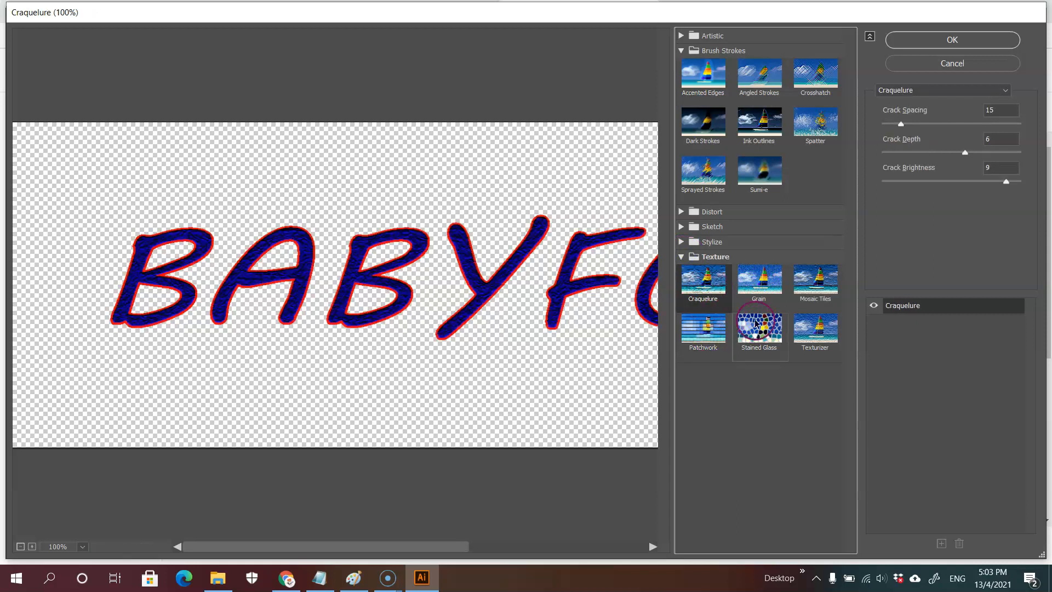
pyautogui.click(816, 332)
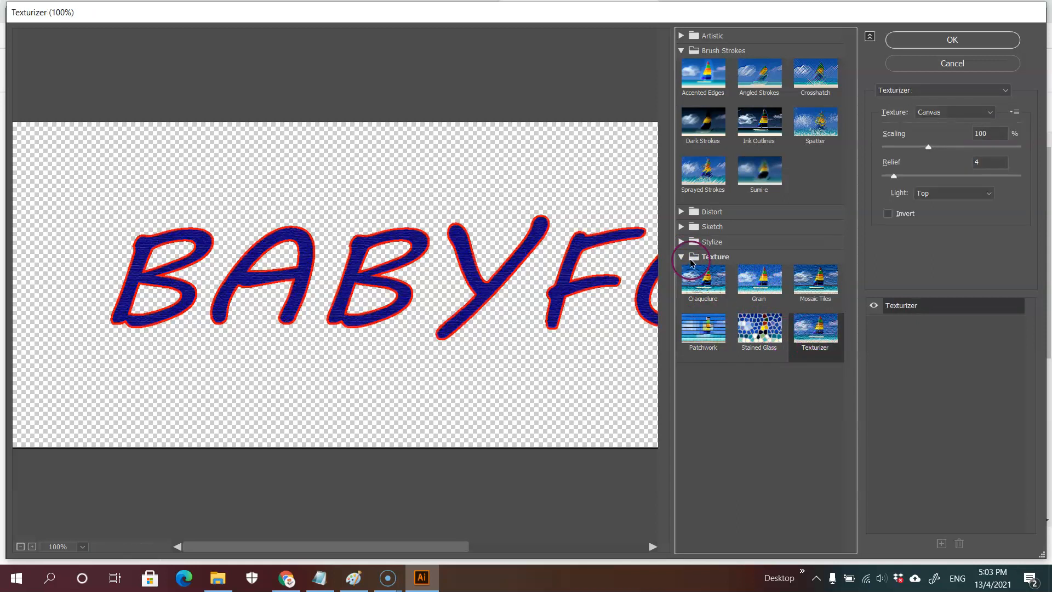
# Step: Preview the Water Paper sketch effect and the Spatter brush stroke effect on the BABYFOOD text
pyautogui.click(681, 227)
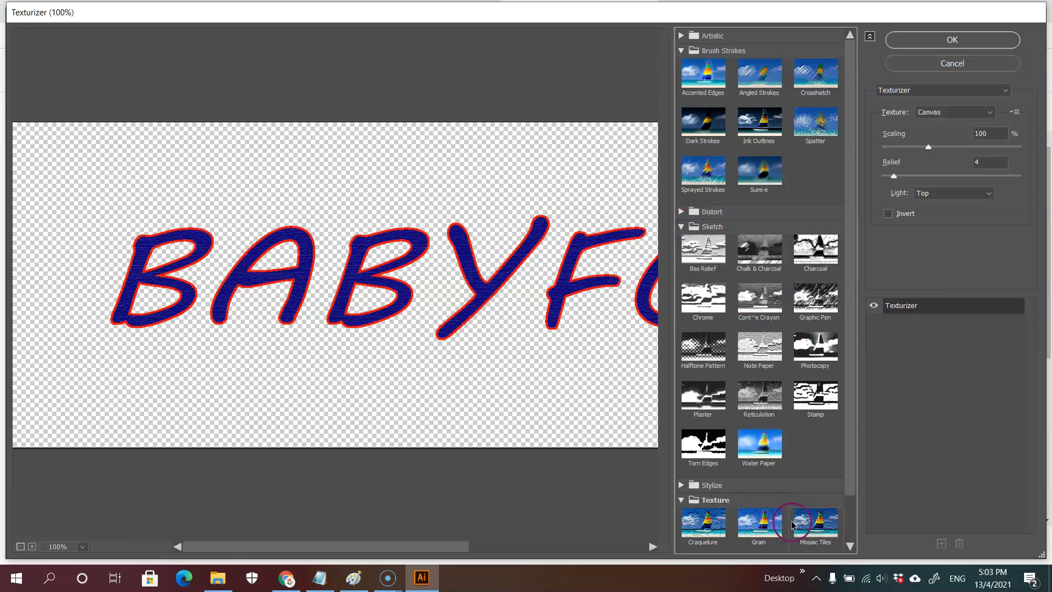
pyautogui.click(757, 447)
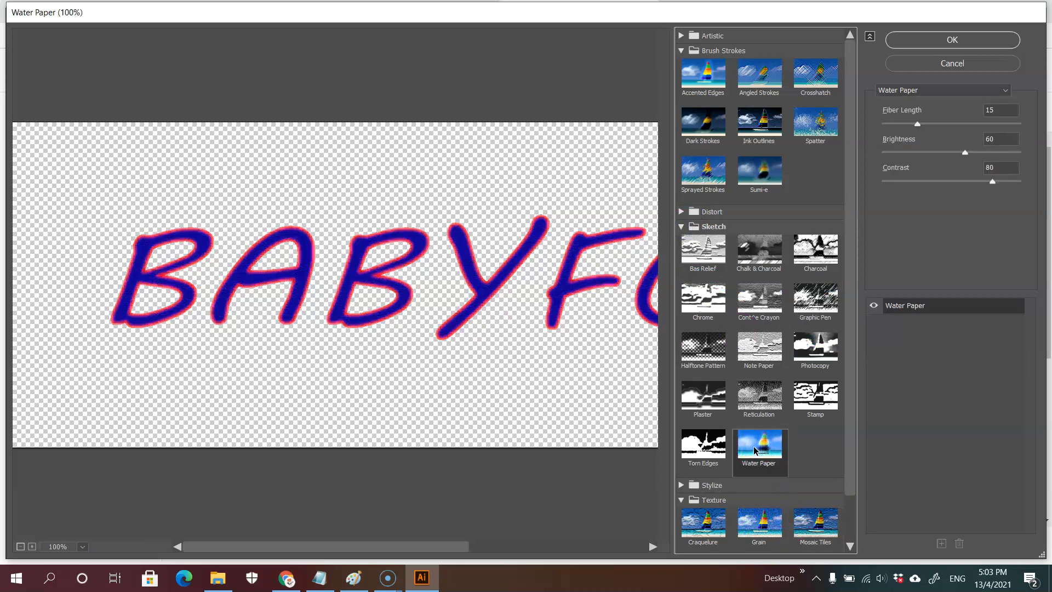
pyautogui.click(728, 140)
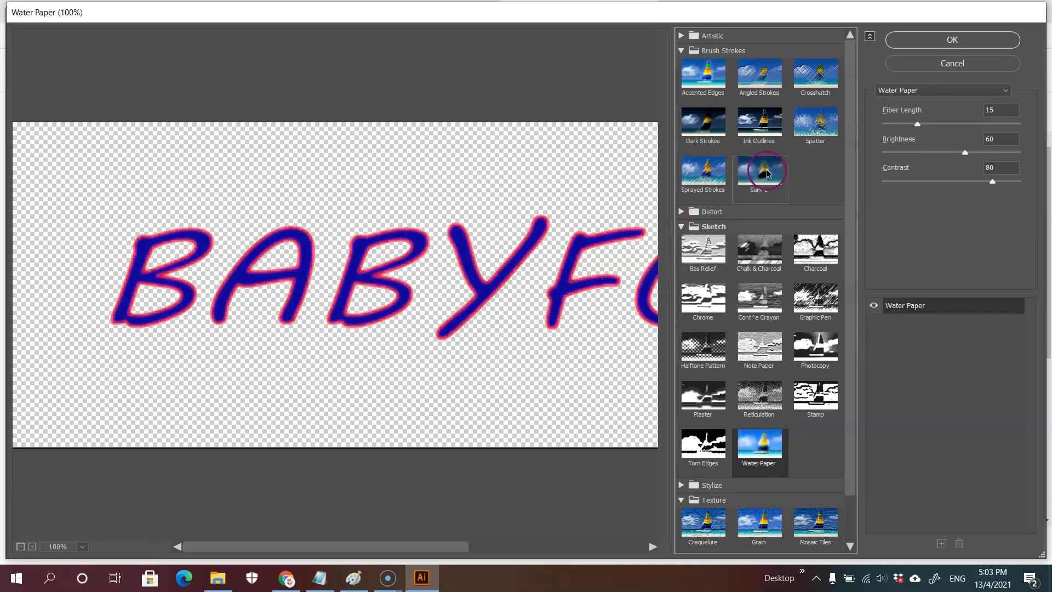
pyautogui.click(691, 34)
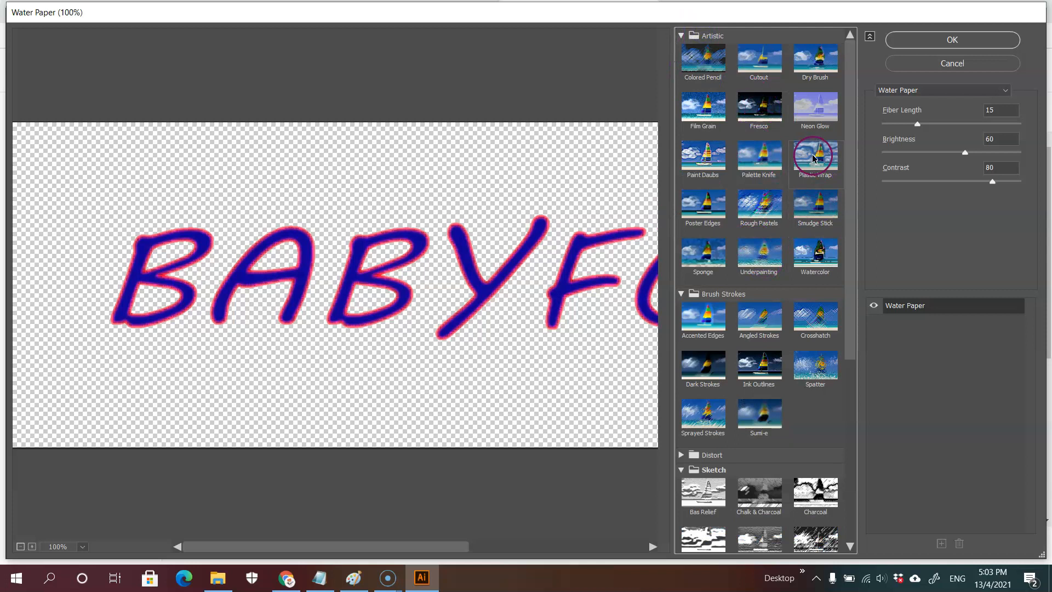
pyautogui.click(818, 353)
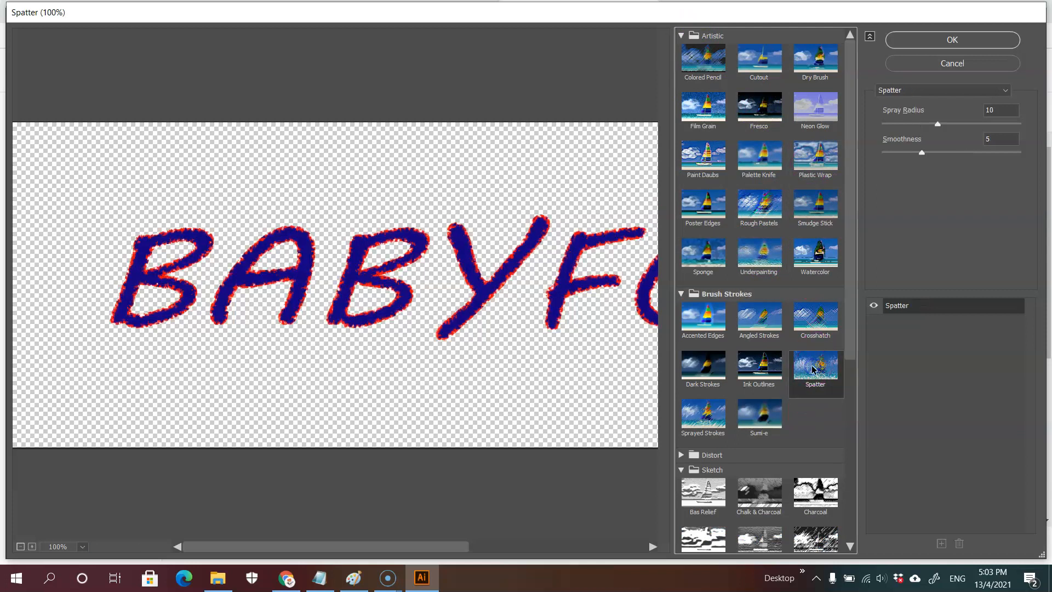
# Step: Apply the Rough Pastels effect from the Artistic group to the BABYFOOD text
pyautogui.click(681, 293)
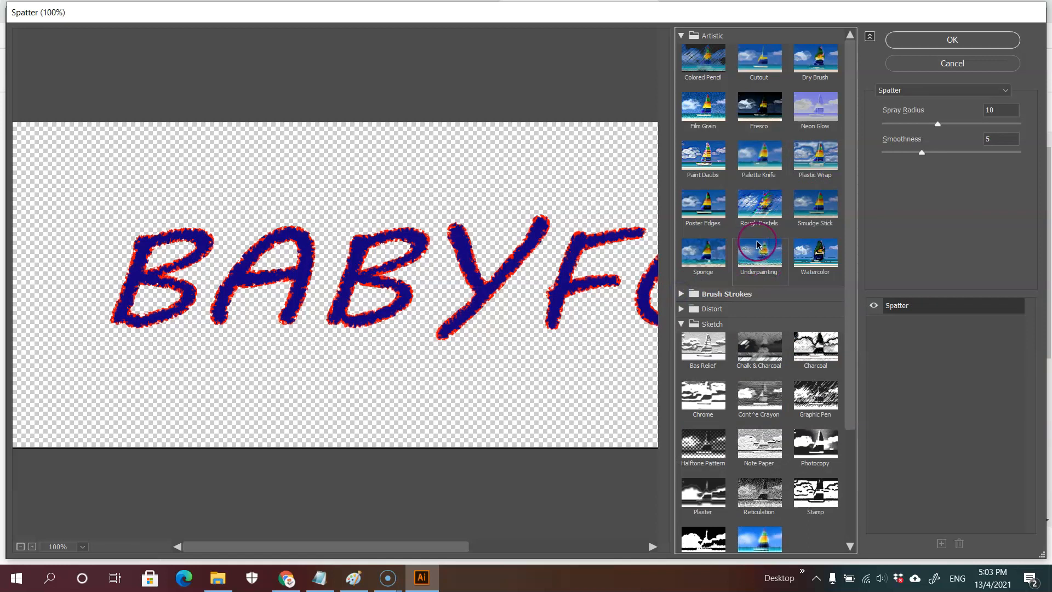
pyautogui.click(766, 203)
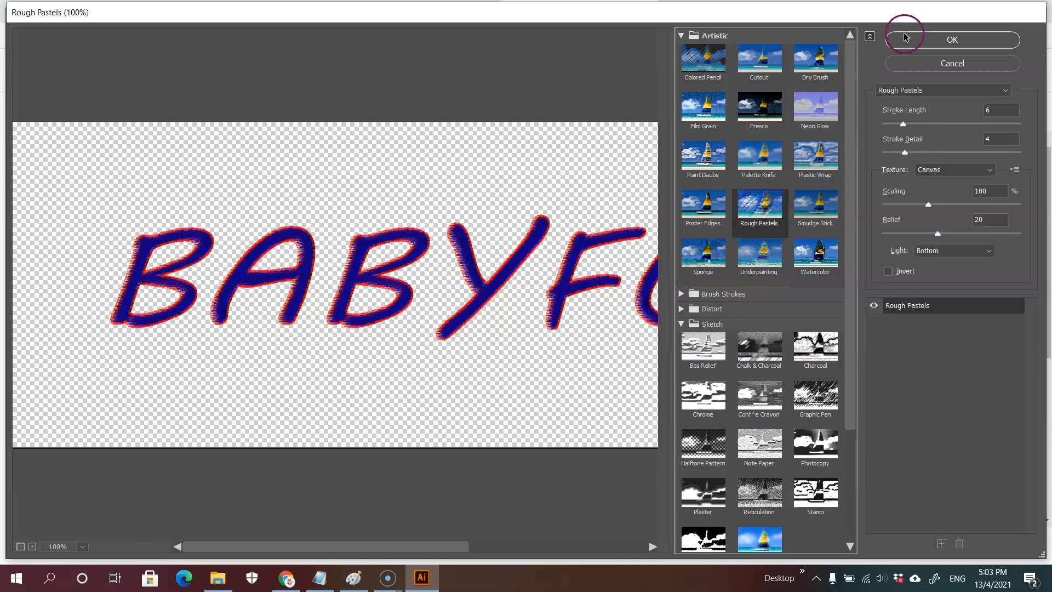
pyautogui.click(939, 40)
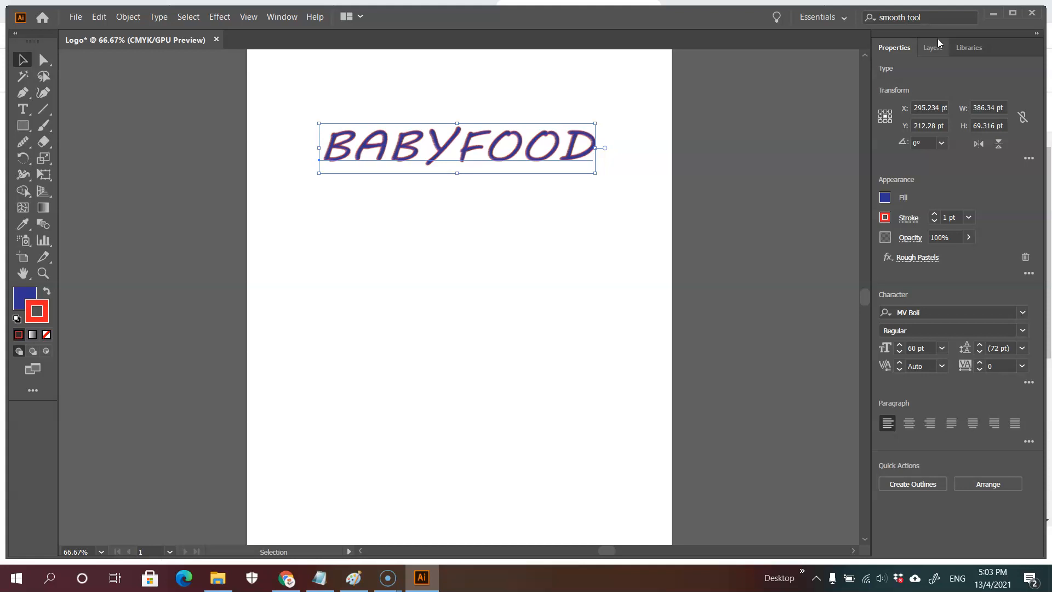
# Step: Draw a closed, irregular straight-sided shape with the Pen tool above the first B of BABYFOOD, starting at about X 131 pt, Y 89 pt
pyautogui.hotkey('ctrl', '=')
pyautogui.hotkey('ctrl', '=')
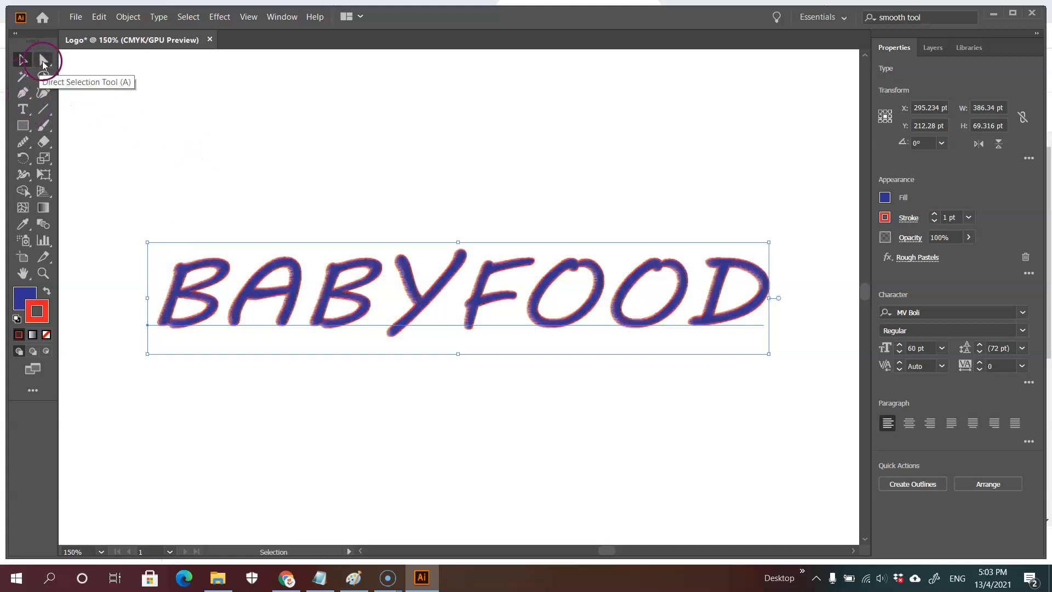
pyautogui.click(25, 94)
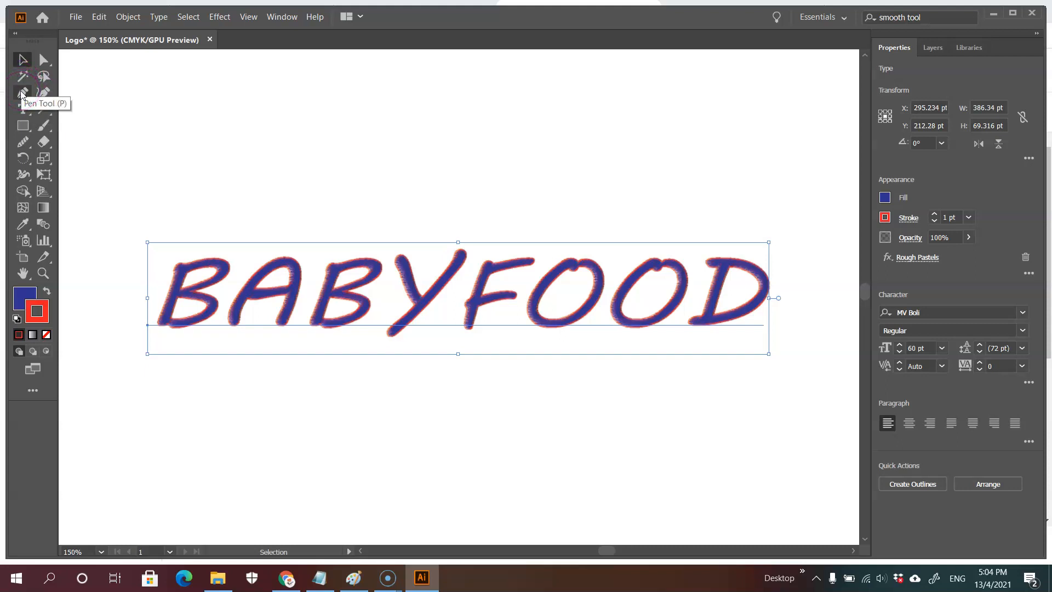
pyautogui.click(23, 94)
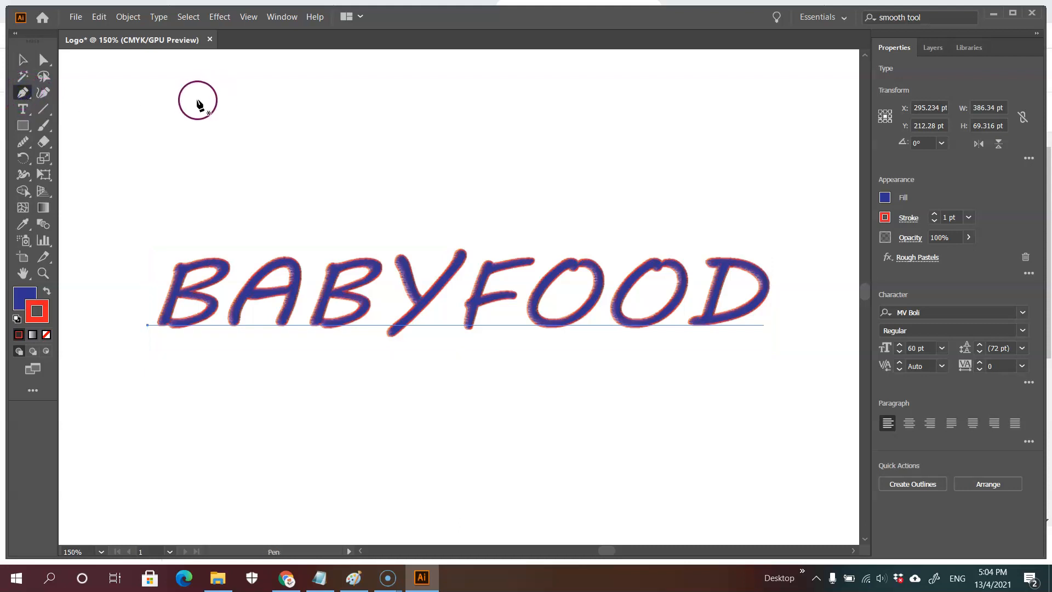
pyautogui.moveTo(193, 101); pyautogui.dragTo(186, 105)
pyautogui.click(162, 119)
pyautogui.click(162, 147)
pyautogui.click(173, 176)
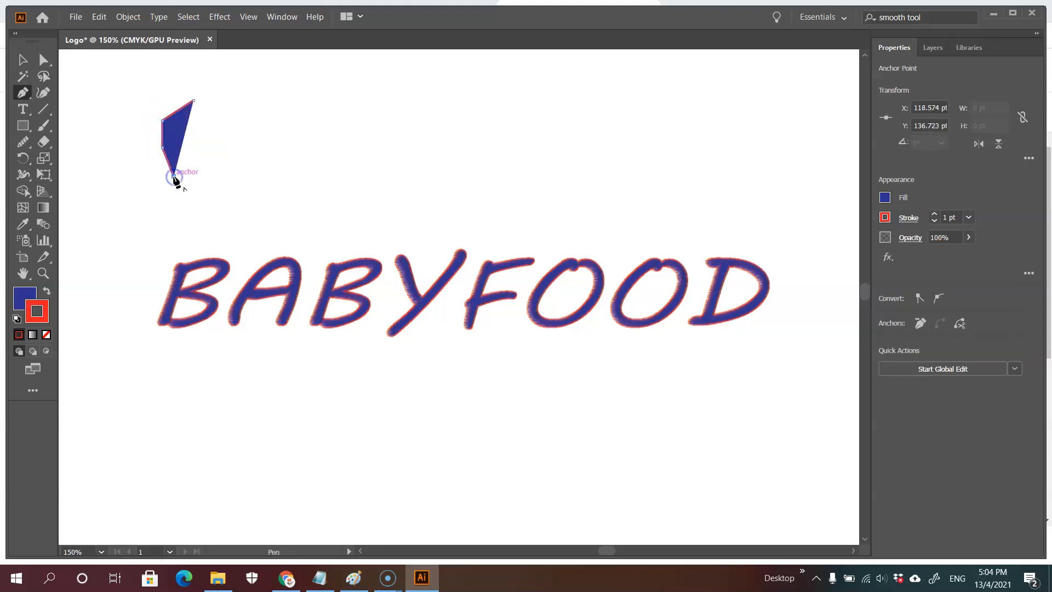
pyautogui.click(184, 179)
pyautogui.click(227, 175)
pyautogui.click(252, 149)
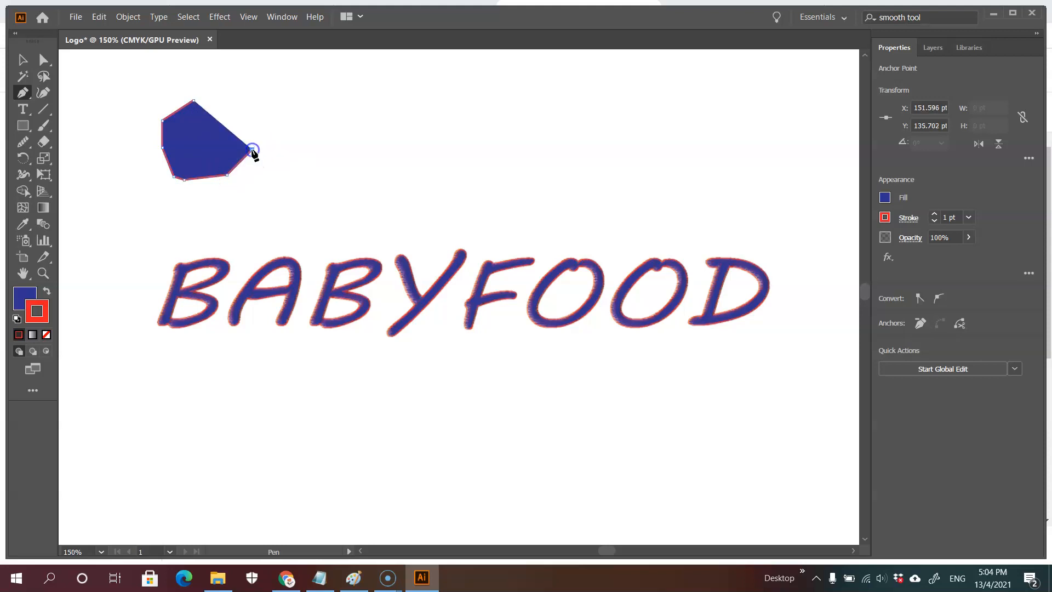
pyautogui.click(256, 99)
pyautogui.click(201, 67)
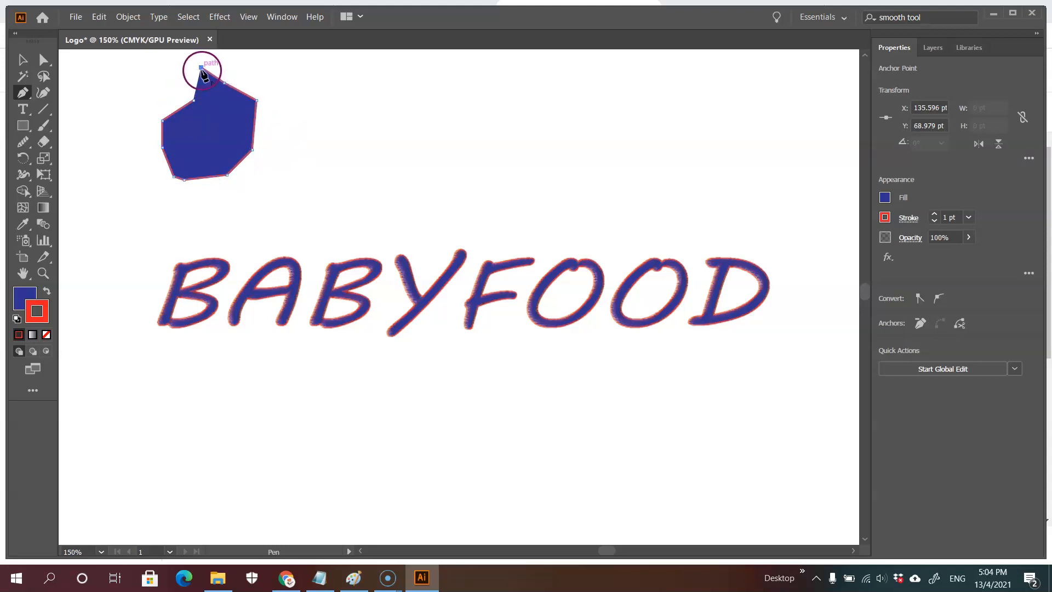
pyautogui.click(194, 100)
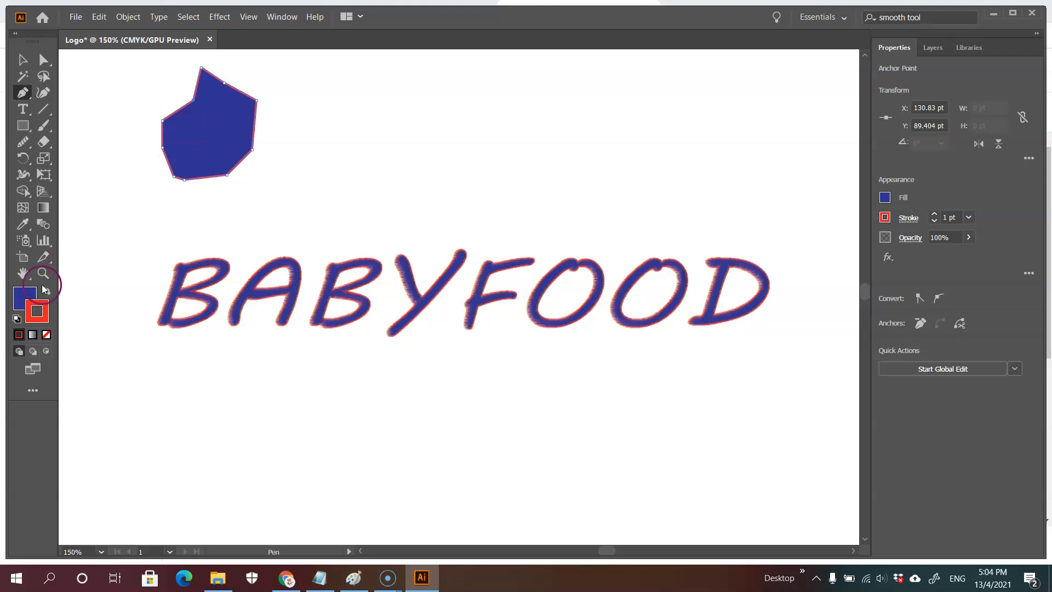
# Step: Remove the fill of the pen-drawn shape and set its red stroke weight to 3 pt
pyautogui.click(22, 298)
pyautogui.click(23, 298)
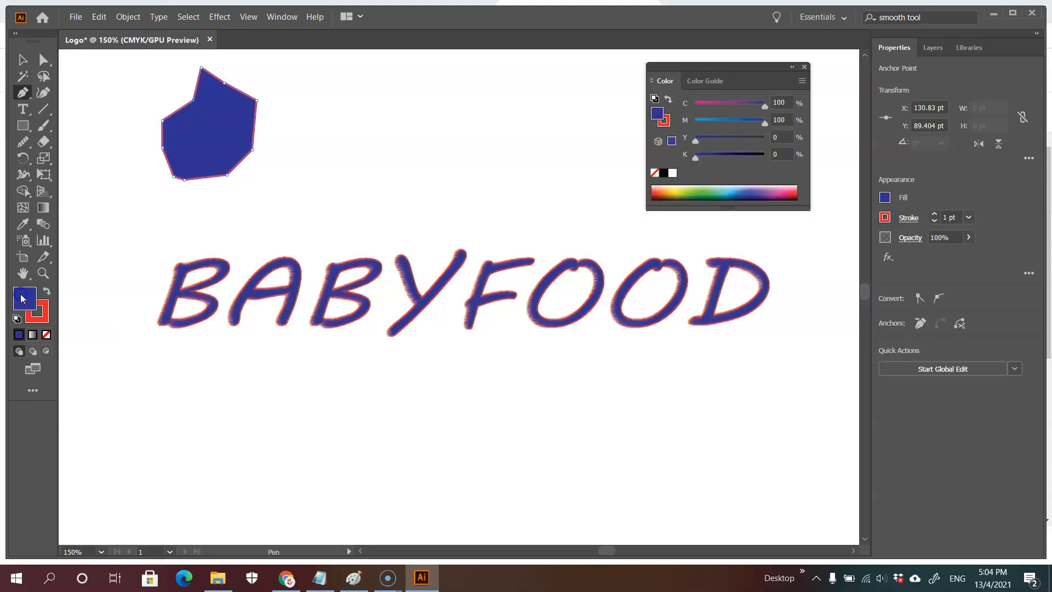
pyautogui.click(46, 335)
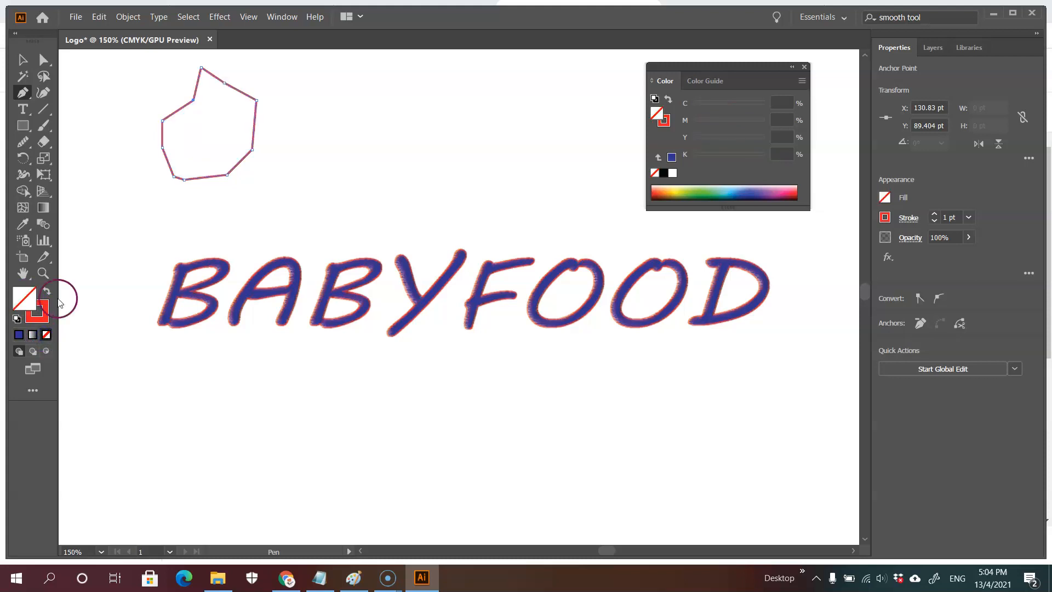
pyautogui.click(42, 310)
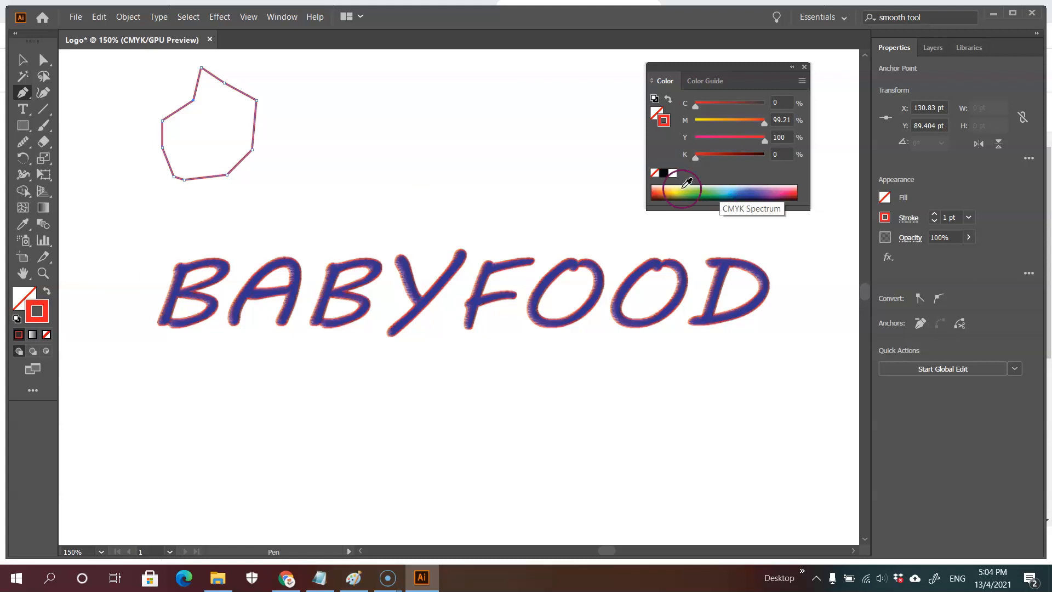
pyautogui.click(935, 214)
pyautogui.click(935, 214)
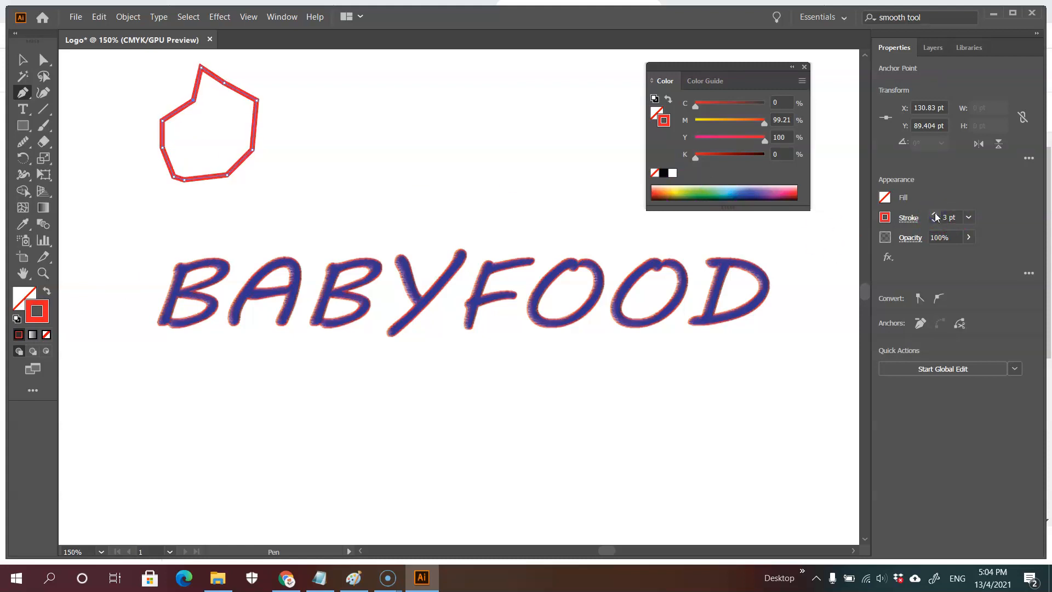
# Step: Increase the stroke weight of the pen-drawn red shape to 6 pt
pyautogui.click(934, 227)
pyautogui.click(935, 214)
pyautogui.click(935, 215)
pyautogui.click(934, 214)
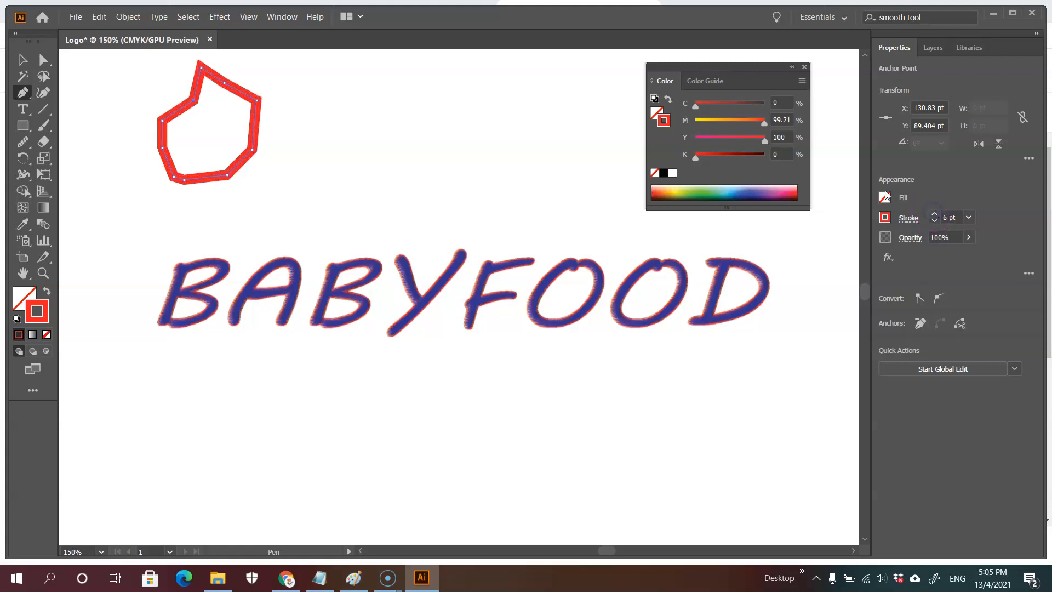
# Step: Scale the red shape to about 52 by 45 pt and move it down closer to the first letters of BABYFOOD
pyautogui.click(20, 59)
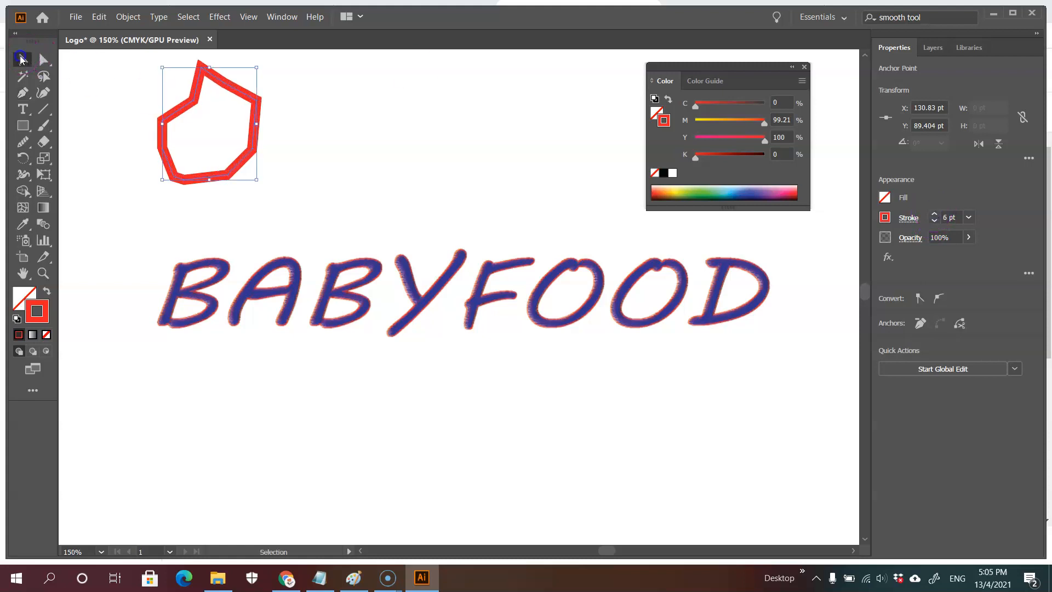
pyautogui.click(336, 150)
pyautogui.moveTo(206, 78); pyautogui.dragTo(243, 118)
pyautogui.moveTo(285, 221)
pyautogui.mouseDown()
pyautogui.moveTo(254, 202)
pyautogui.moveTo(276, 212)
pyautogui.mouseUp()
pyautogui.moveTo(236, 114); pyautogui.dragTo(232, 141)
pyautogui.click(350, 161)
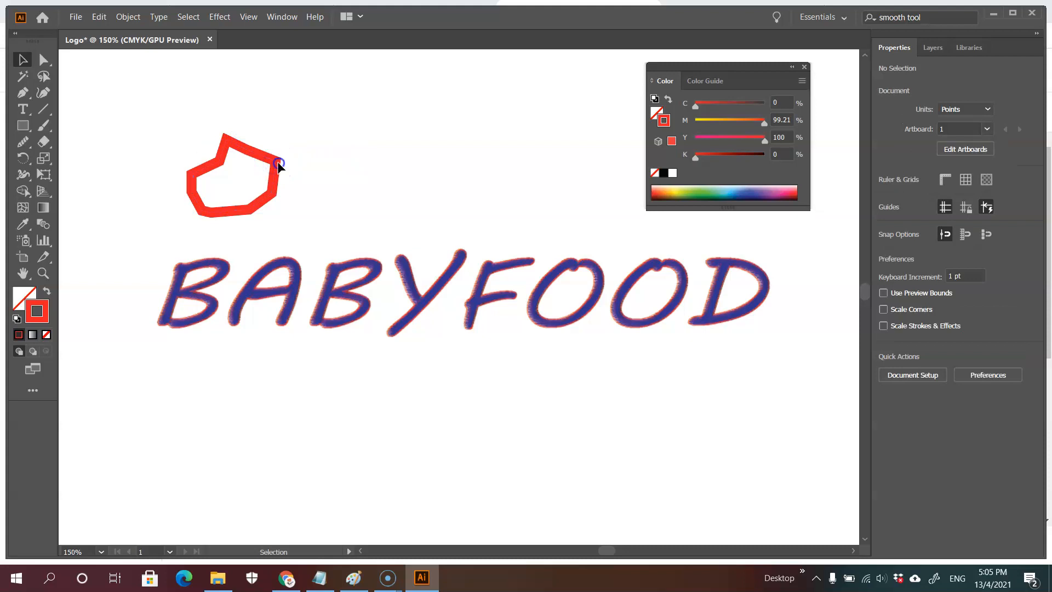
pyautogui.click(275, 163)
pyautogui.click(335, 160)
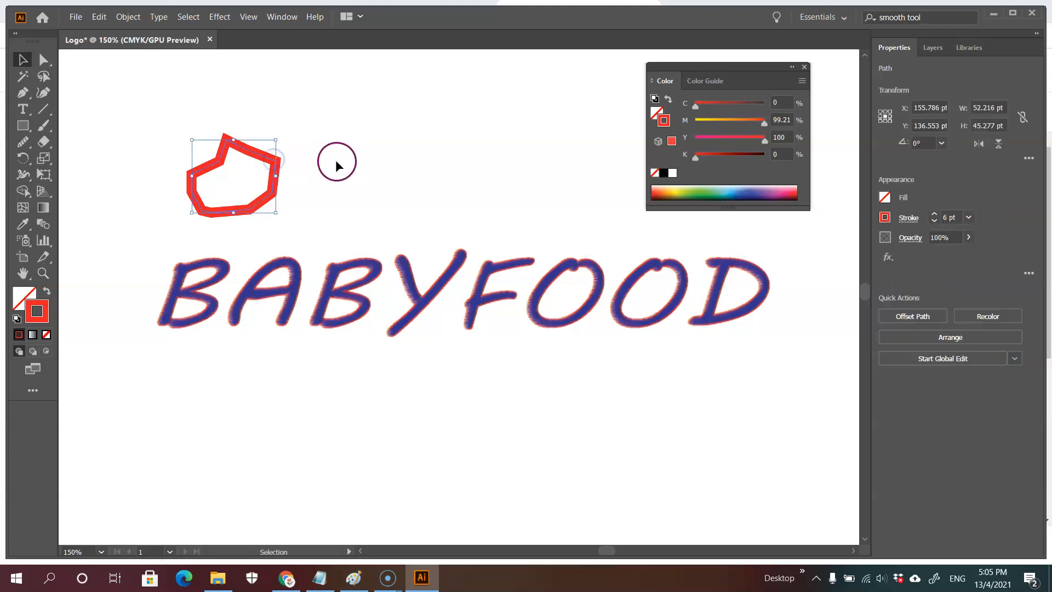
pyautogui.click(261, 159)
pyautogui.click(261, 158)
pyautogui.click(203, 110)
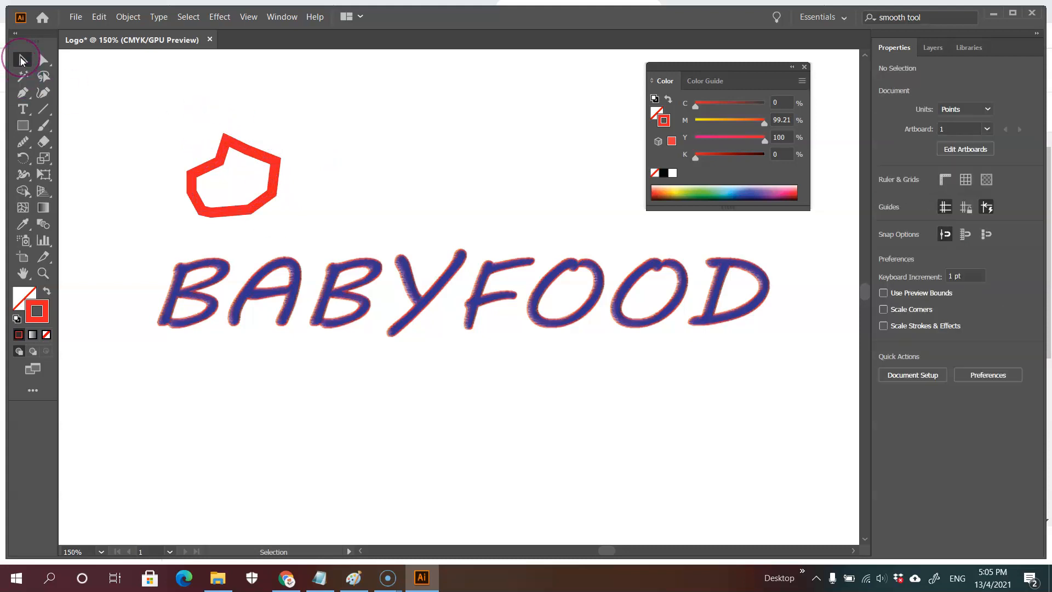
# Step: Resize the red shape to about 60 by 64 pt, placing it just above the first B and A of BABYFOOD
pyautogui.click(229, 144)
pyautogui.click(223, 147)
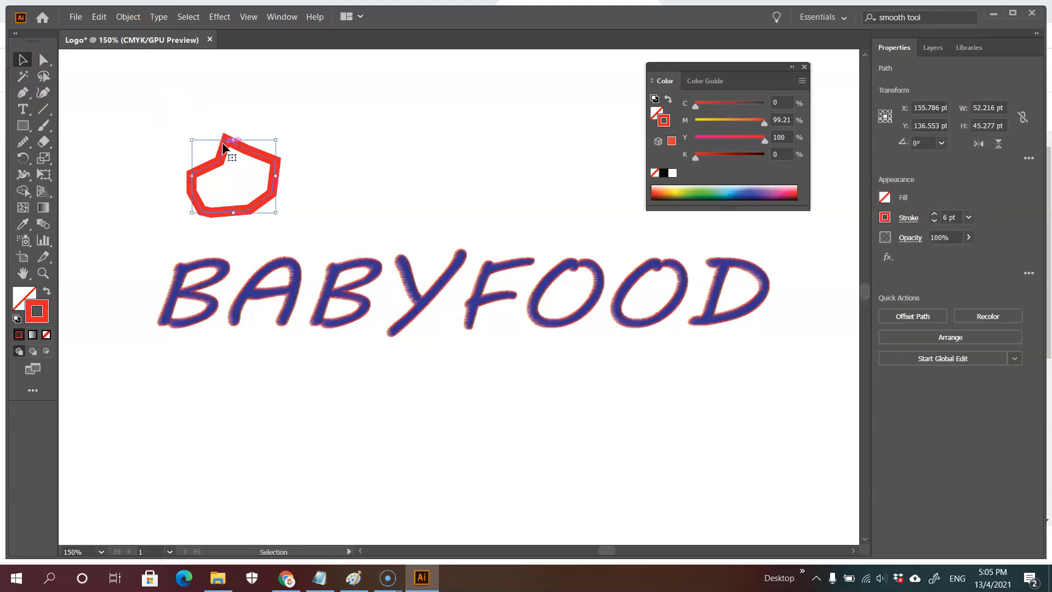
pyautogui.moveTo(276, 213); pyautogui.dragTo(309, 236)
pyautogui.click(308, 208)
pyautogui.moveTo(305, 200); pyautogui.dragTo(270, 185)
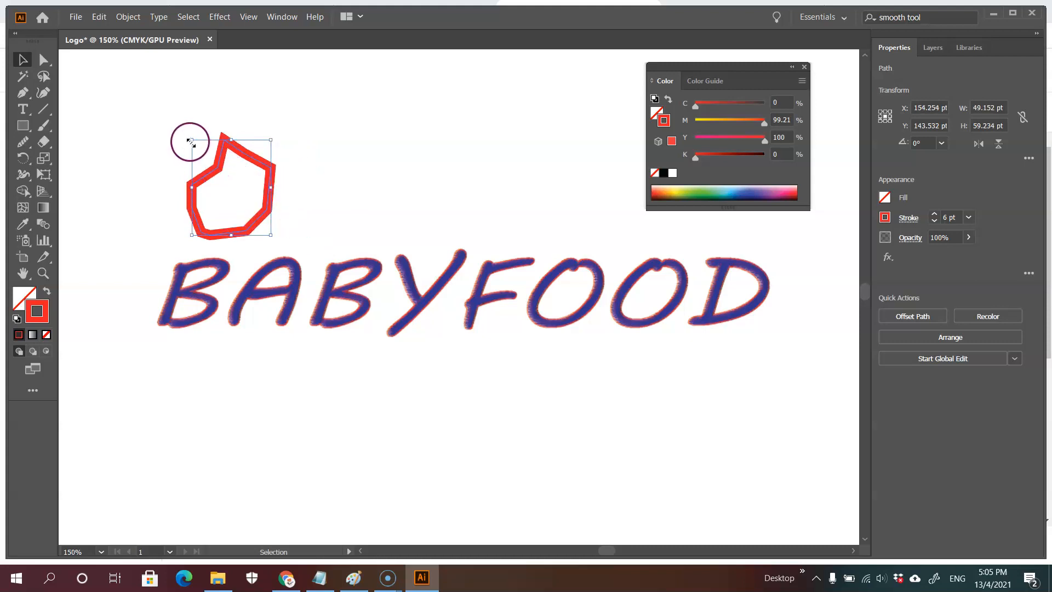
pyautogui.moveTo(192, 140)
pyautogui.mouseDown()
pyautogui.moveTo(188, 172)
pyautogui.moveTo(189, 147)
pyautogui.mouseUp()
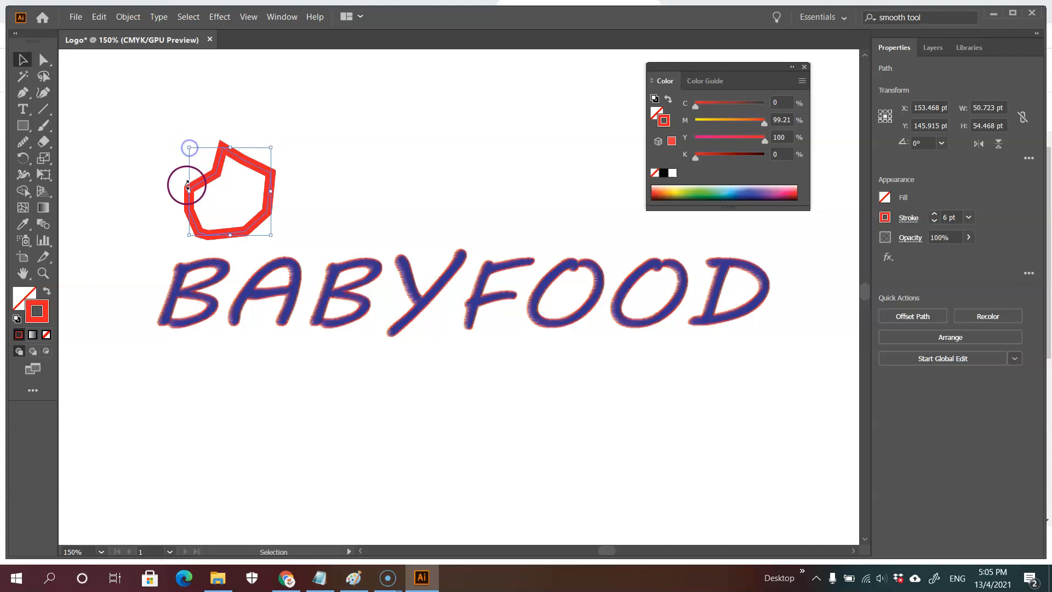
pyautogui.moveTo(189, 192); pyautogui.dragTo(173, 191)
pyautogui.moveTo(225, 148); pyautogui.dragTo(224, 133)
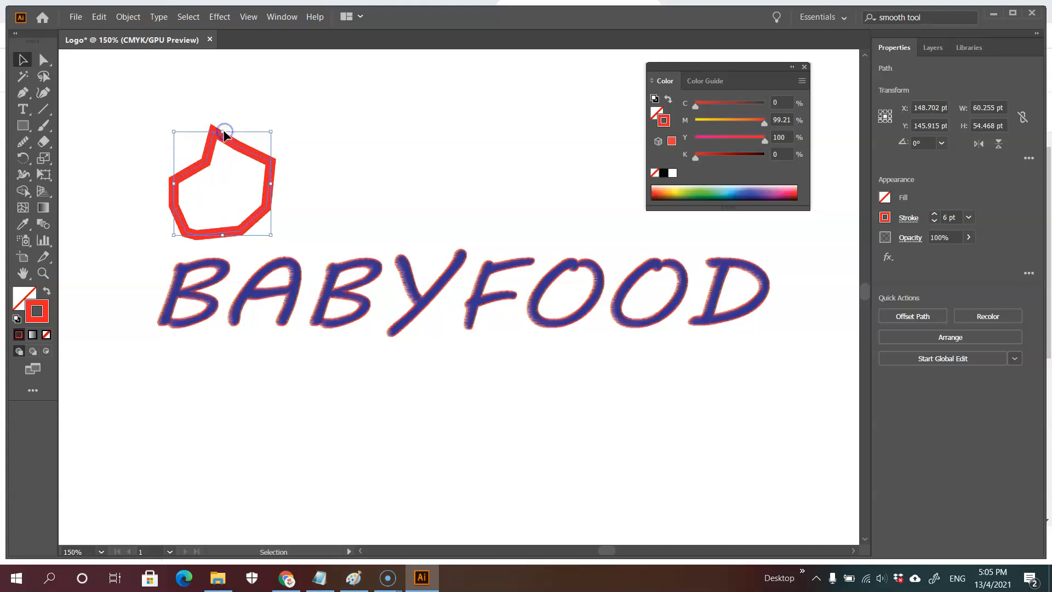
# Step: Try the Eraser across the upper-left part of the red shape, and undo the erasure
pyautogui.click(44, 142)
pyautogui.moveTo(203, 146)
pyautogui.mouseDown()
pyautogui.moveTo(250, 171)
pyautogui.moveTo(152, 159)
pyautogui.moveTo(215, 180)
pyautogui.moveTo(197, 260)
pyautogui.moveTo(179, 173)
pyautogui.mouseUp()
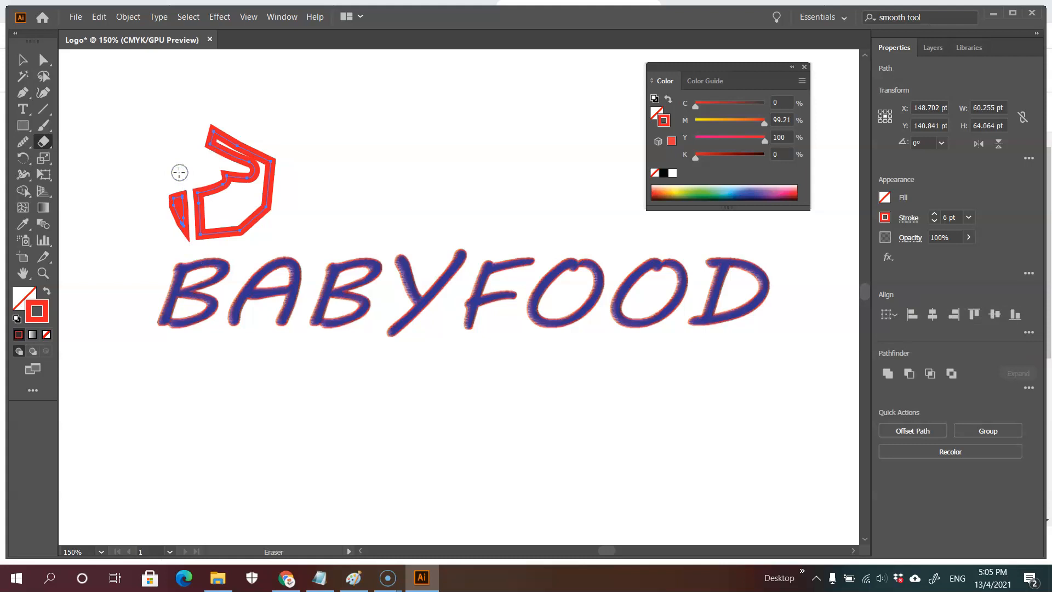
pyautogui.hotkey('ctrl', 'z')
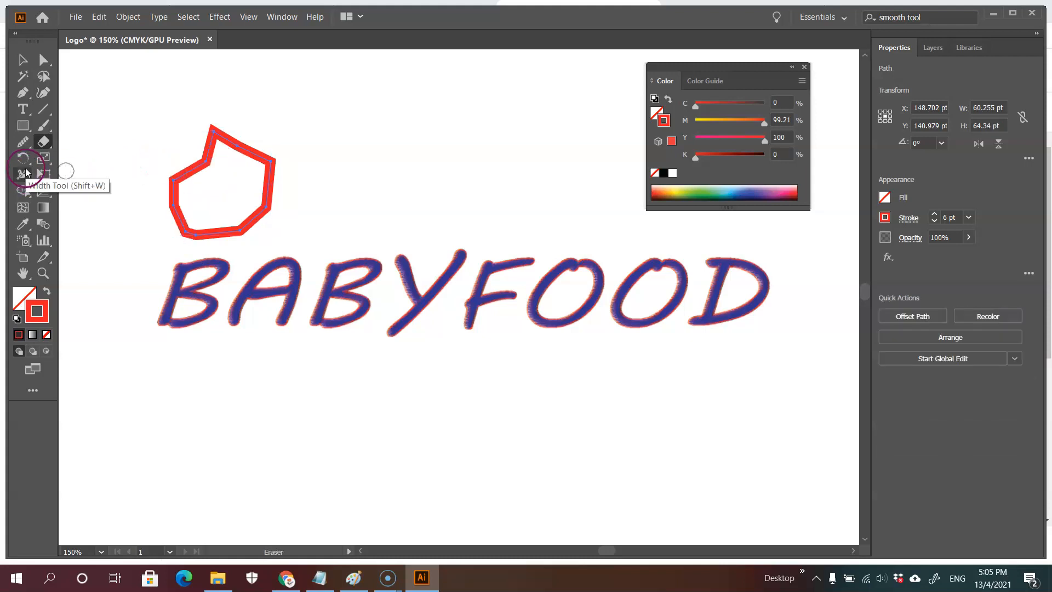
# Step: Draw a five-pointed star about 128 by 124 pt with the Star tool, above the middle of BABYFOOD
pyautogui.click(23, 125)
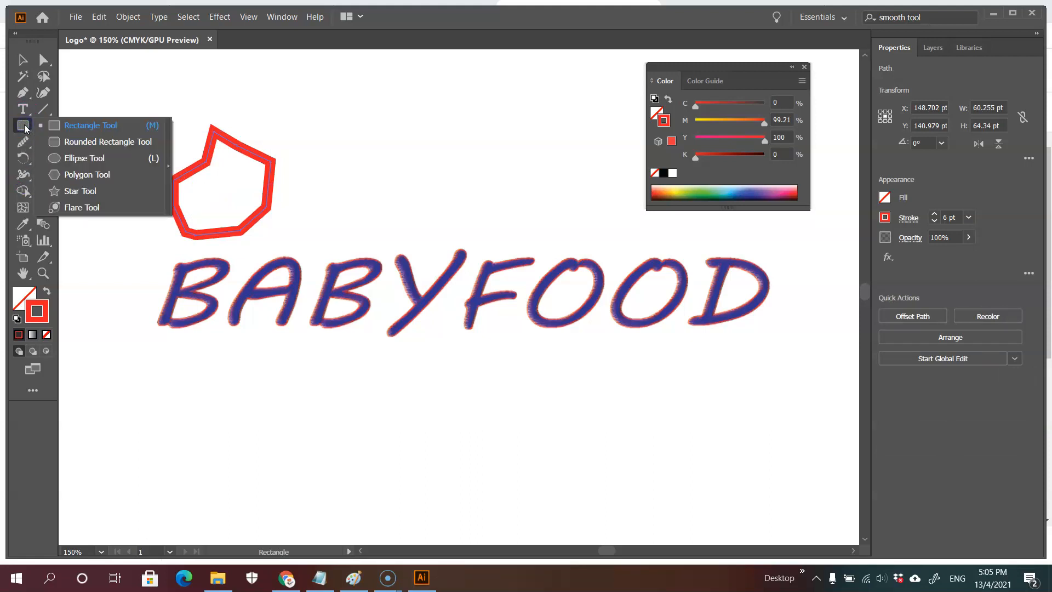
pyautogui.click(87, 192)
pyautogui.moveTo(434, 105); pyautogui.dragTo(501, 187)
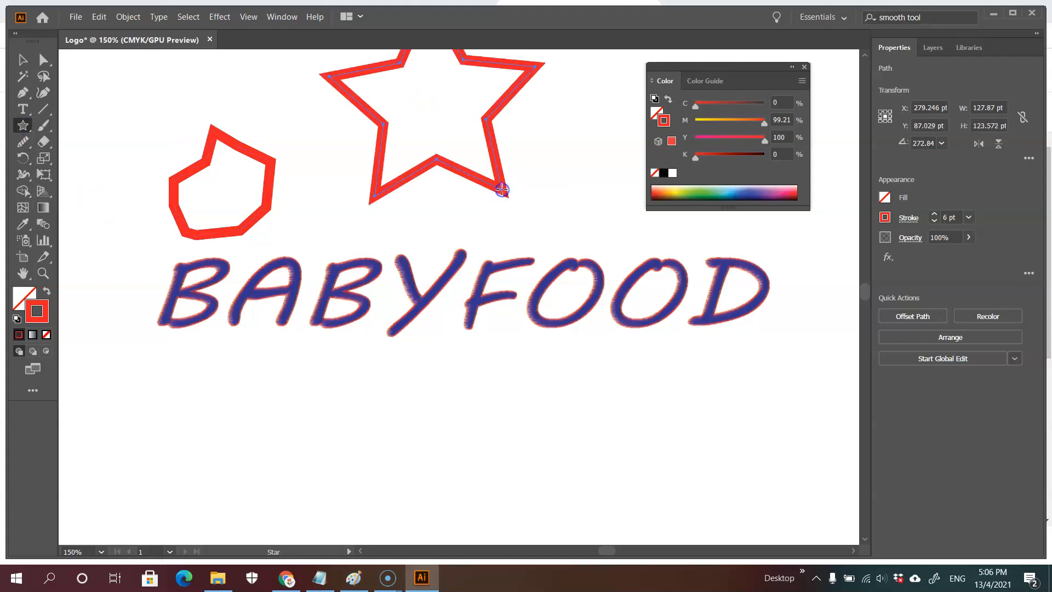
# Step: Set the star's stroke colour to lime green A1EA21
pyautogui.doubleClick(42, 311)
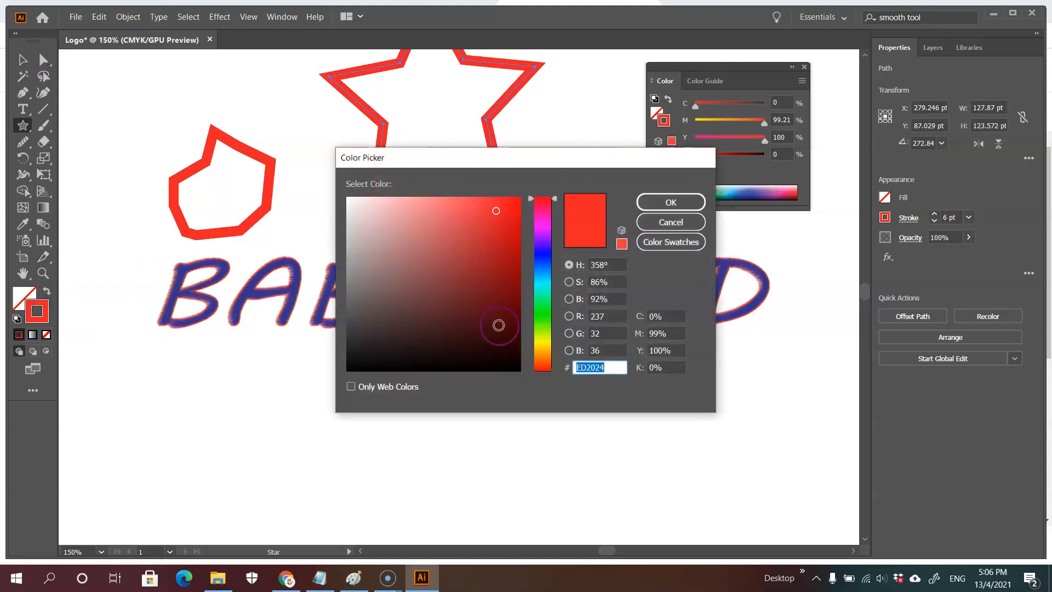
pyautogui.click(541, 331)
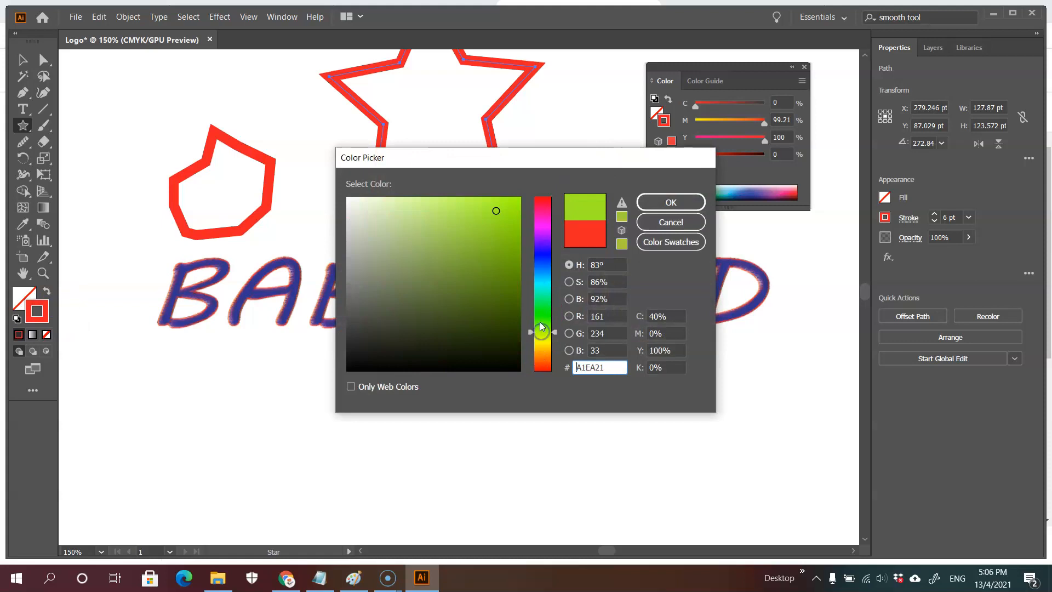
pyautogui.click(671, 203)
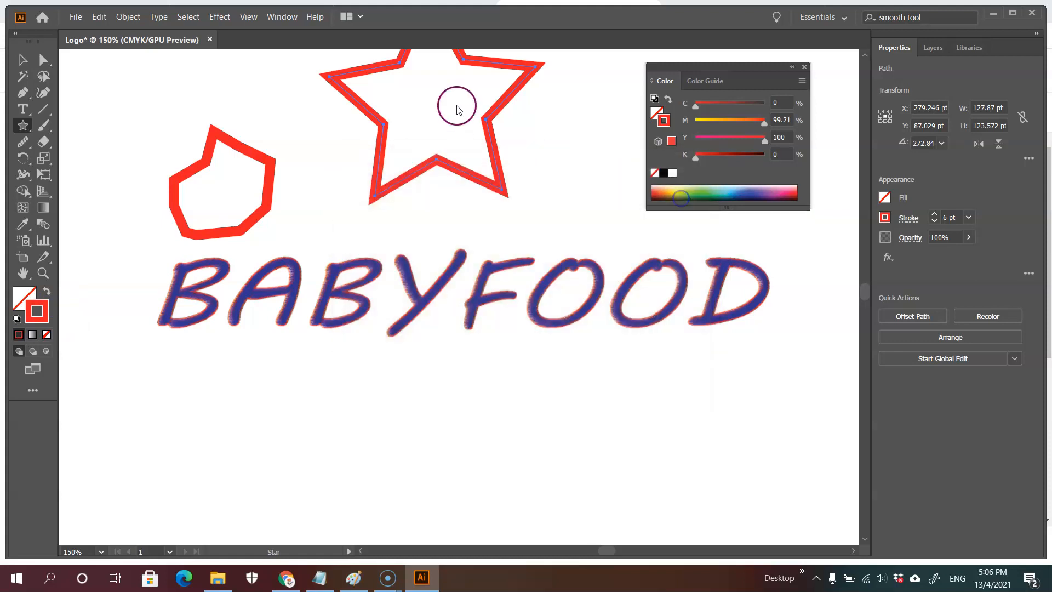
# Step: Move the green star down and scale it to about 83 by 80 pt, above the second B and Y of BABYFOOD
pyautogui.click(24, 60)
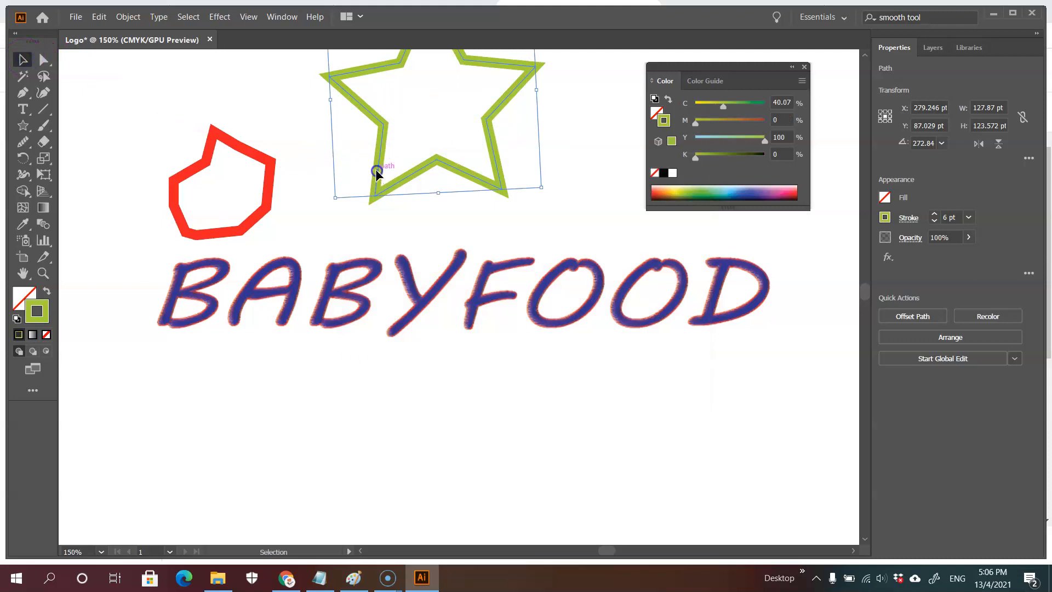
pyautogui.moveTo(376, 169); pyautogui.dragTo(371, 218)
pyautogui.moveTo(533, 232); pyautogui.dragTo(459, 182)
pyautogui.moveTo(371, 74); pyautogui.dragTo(392, 104)
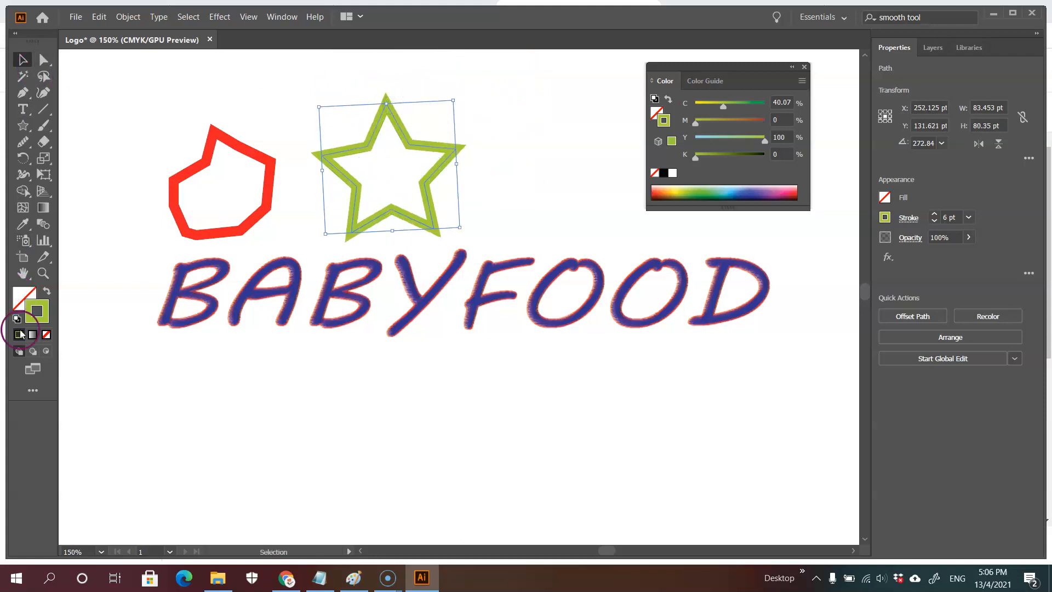
pyautogui.click(34, 369)
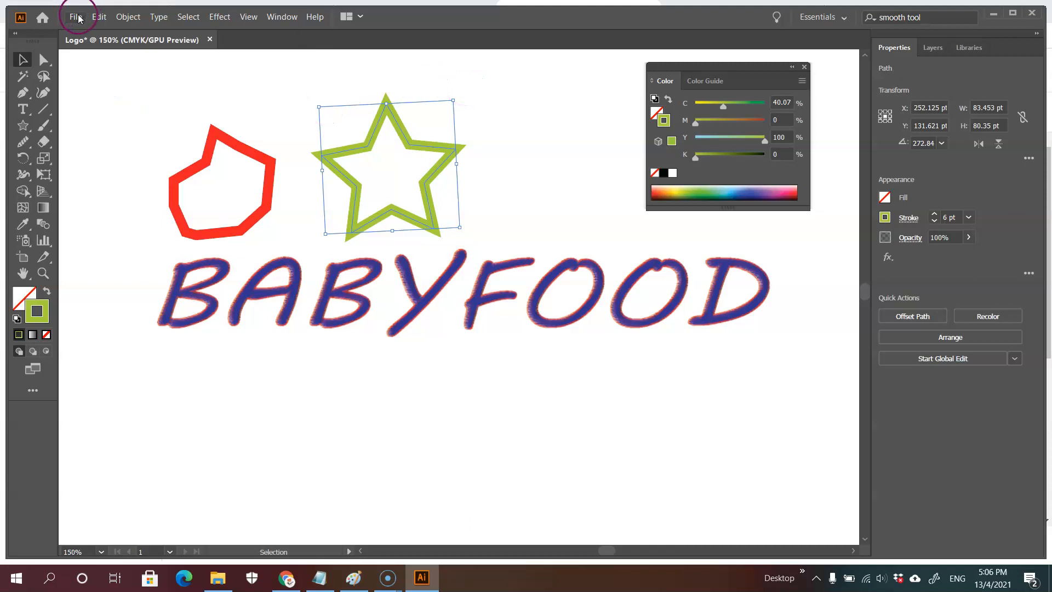
pyautogui.click(46, 175)
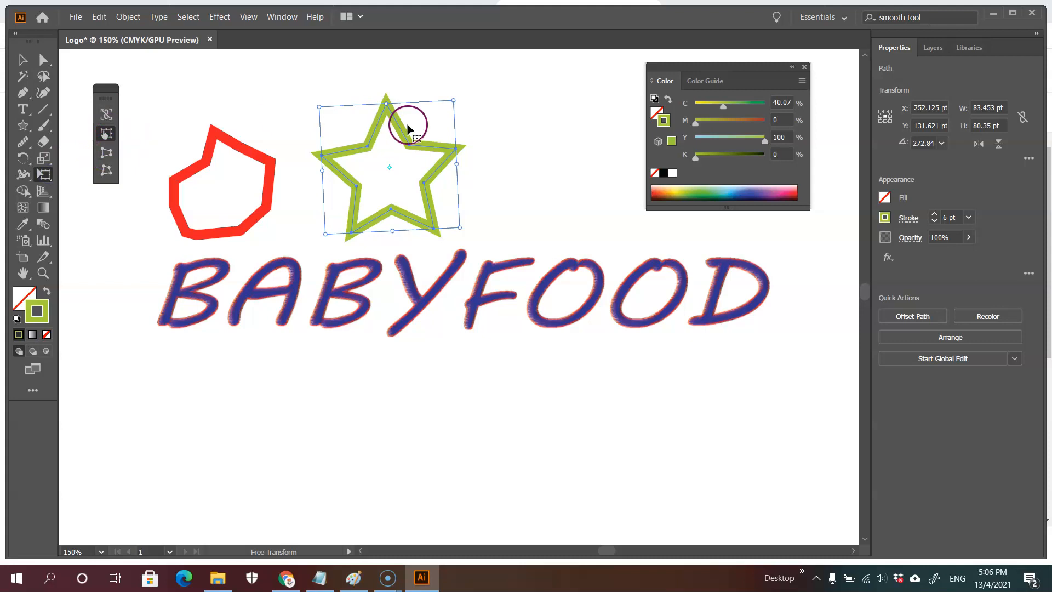
pyautogui.click(99, 18)
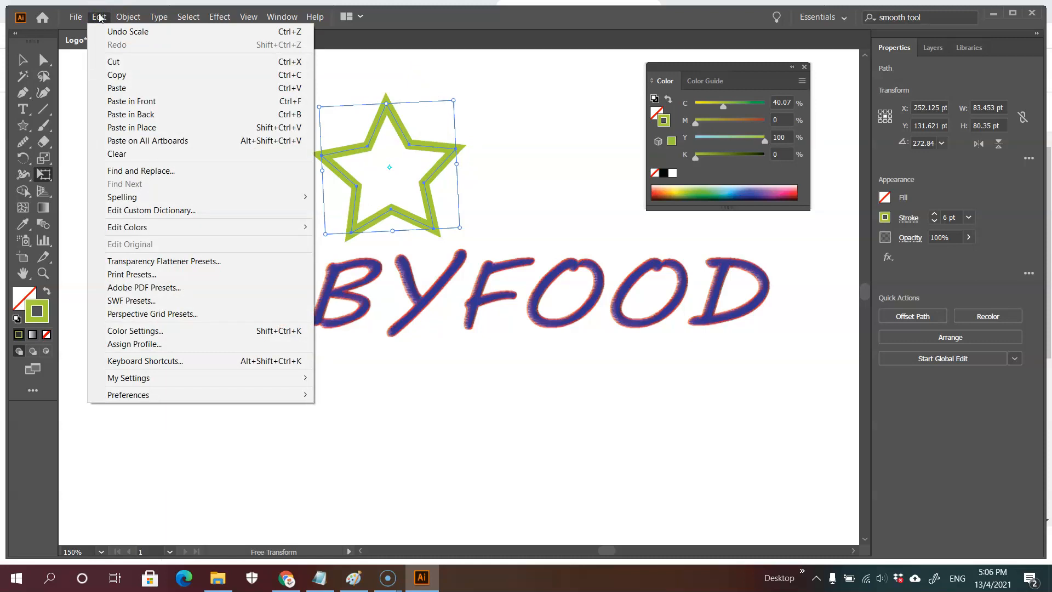
pyautogui.click(100, 18)
pyautogui.click(128, 17)
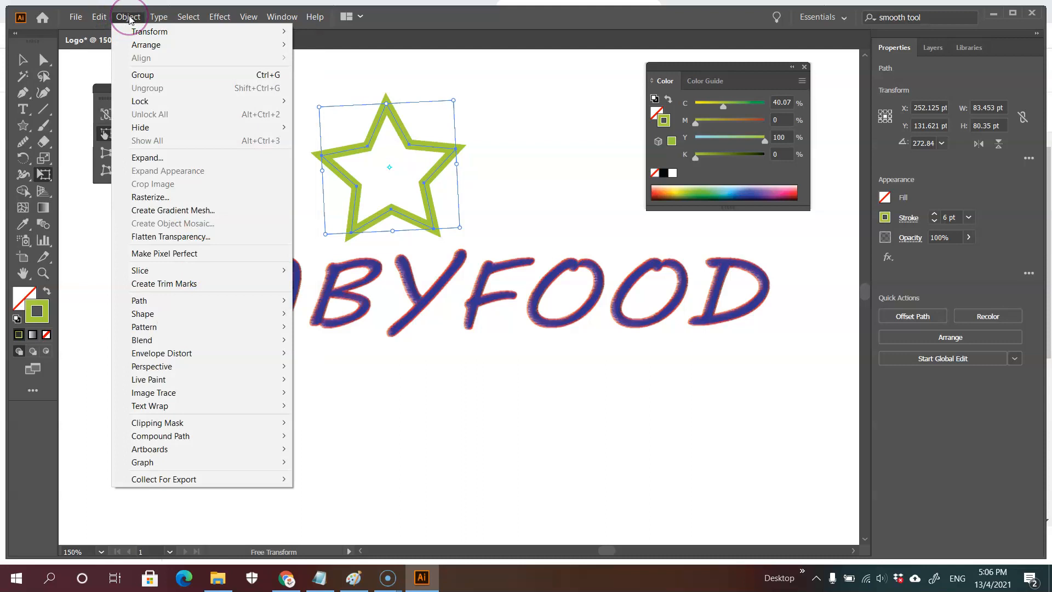
pyautogui.click(133, 34)
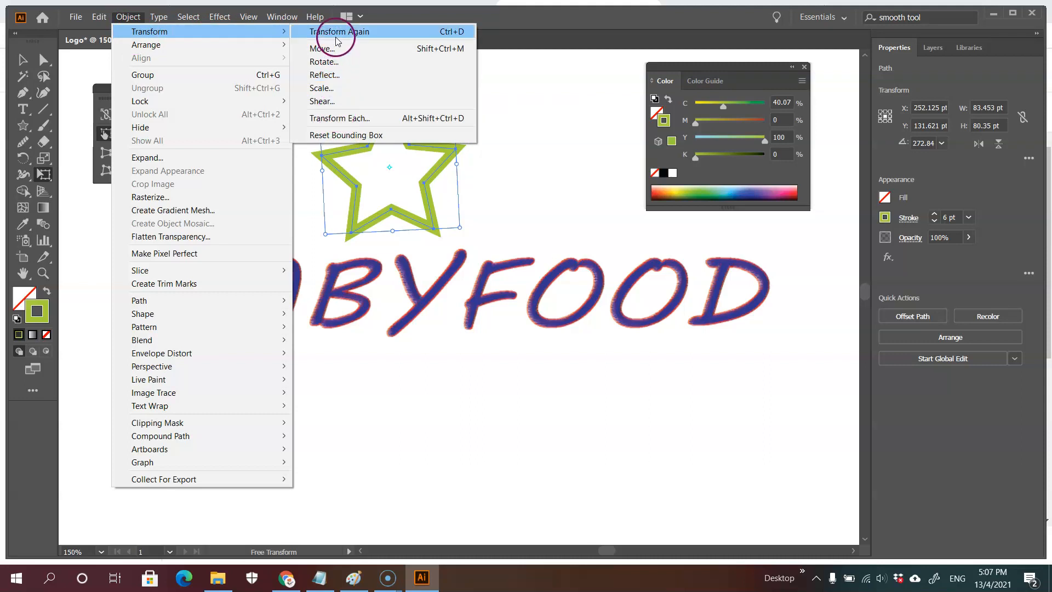
# Step: Rotate the green star about 35° counter-clockwise with Free Transform and skew its shape with Perspective Distort from two corners
pyautogui.click(46, 174)
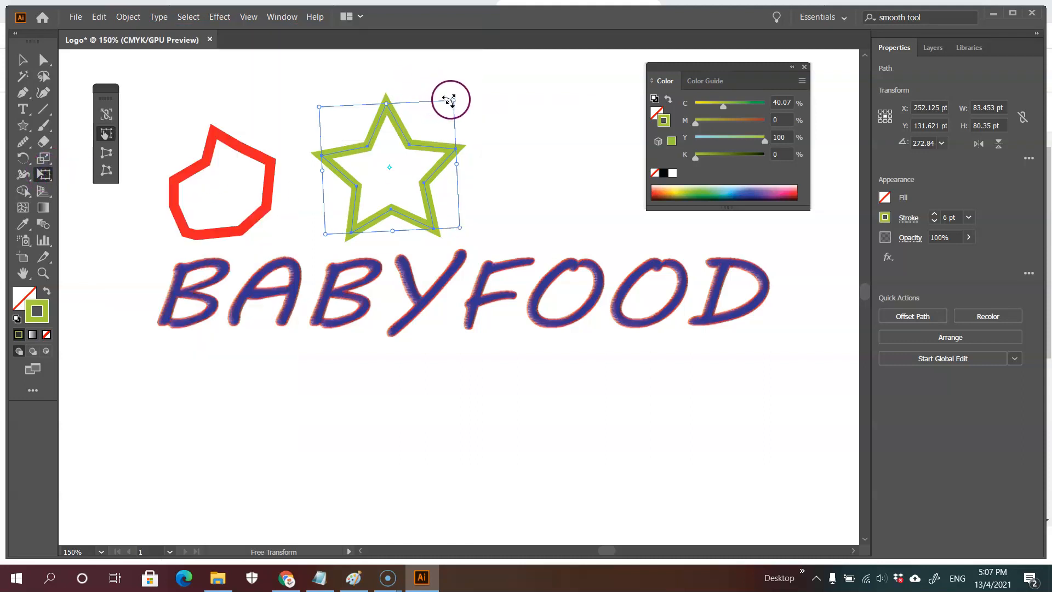
pyautogui.moveTo(450, 99); pyautogui.dragTo(400, 76)
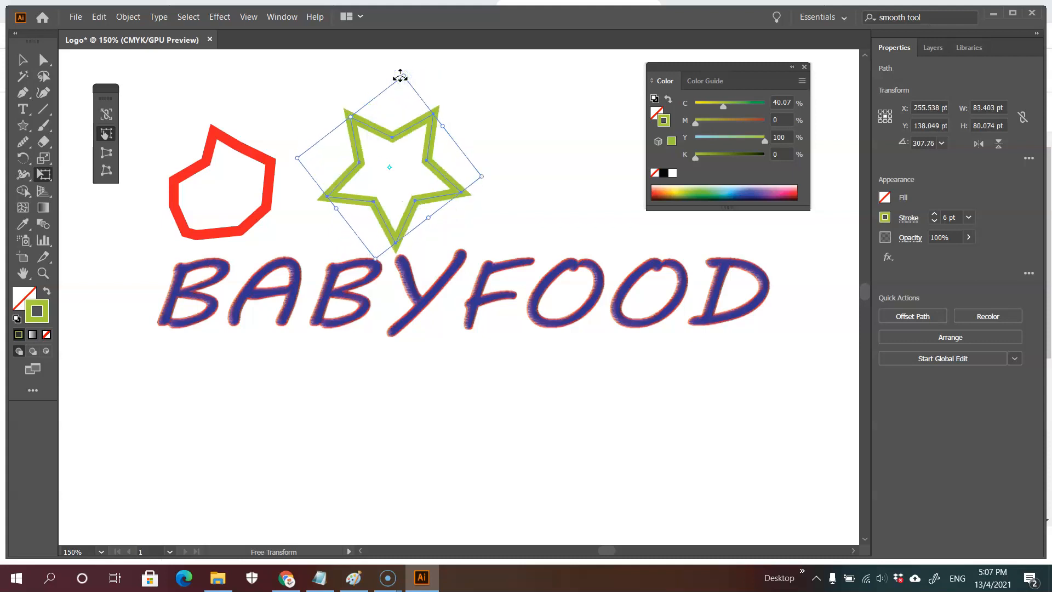
pyautogui.click(104, 155)
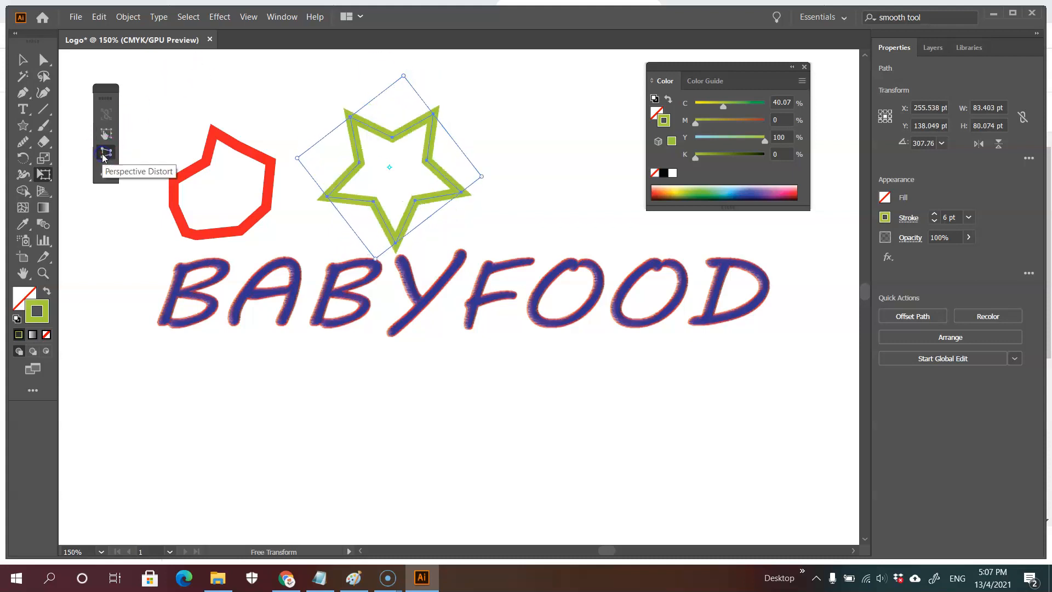
pyautogui.moveTo(403, 76); pyautogui.dragTo(388, 131)
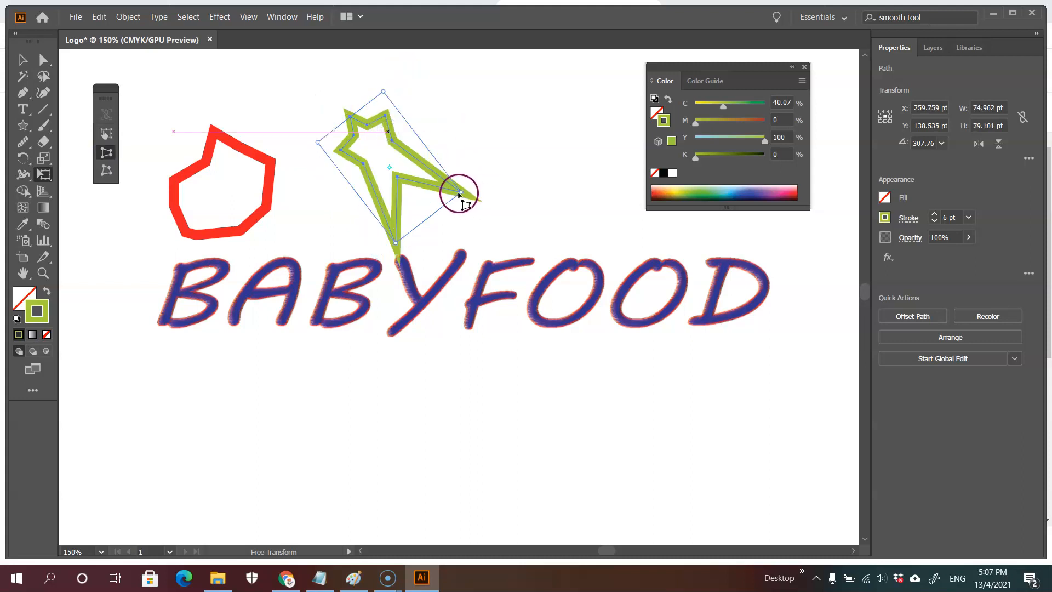
pyautogui.moveTo(461, 193); pyautogui.dragTo(441, 175)
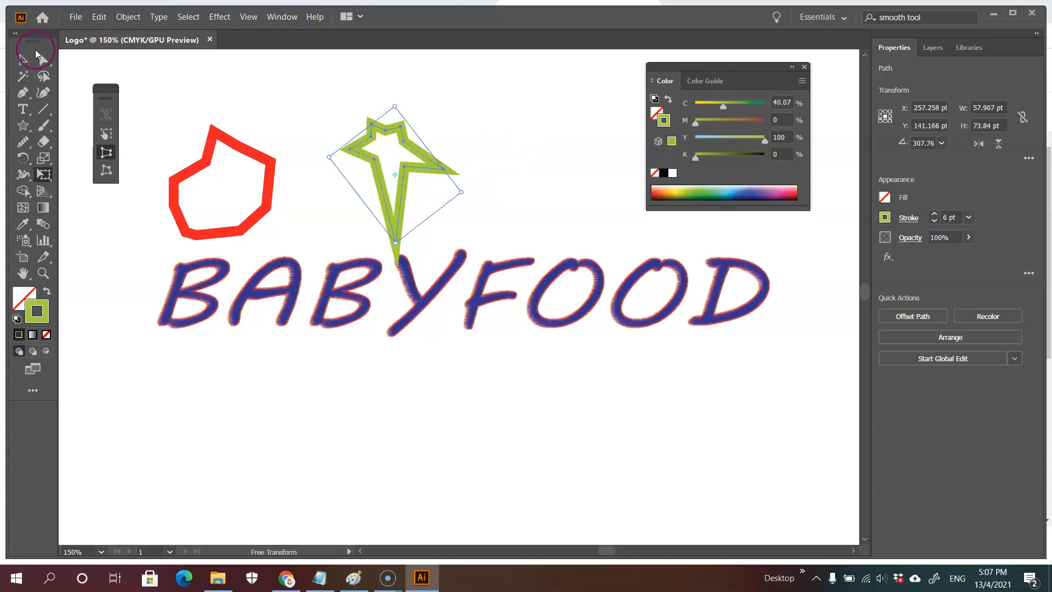
# Step: Scale the distorted green star down to about 46 by 58 pt, clear of the BABYFOOD text, and deselect it
pyautogui.click(24, 58)
pyautogui.click(477, 177)
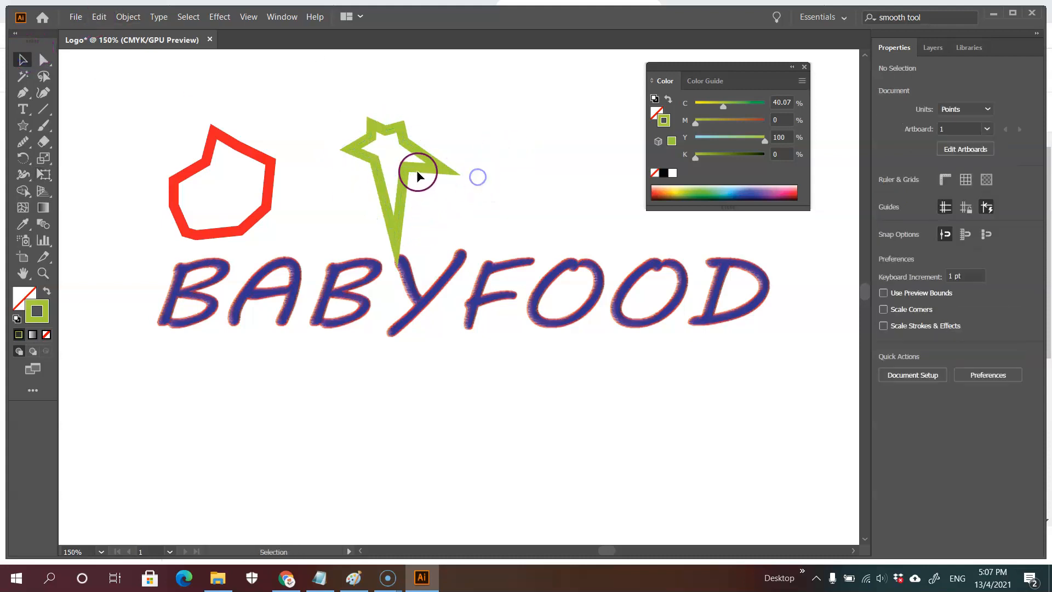
pyautogui.click(415, 168)
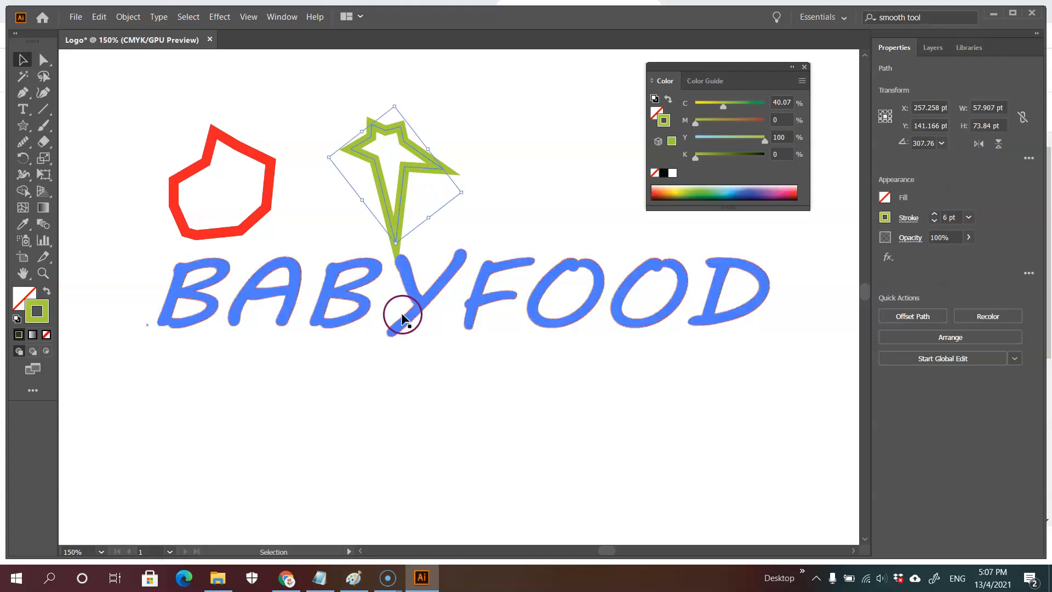
pyautogui.moveTo(395, 241); pyautogui.dragTo(394, 214)
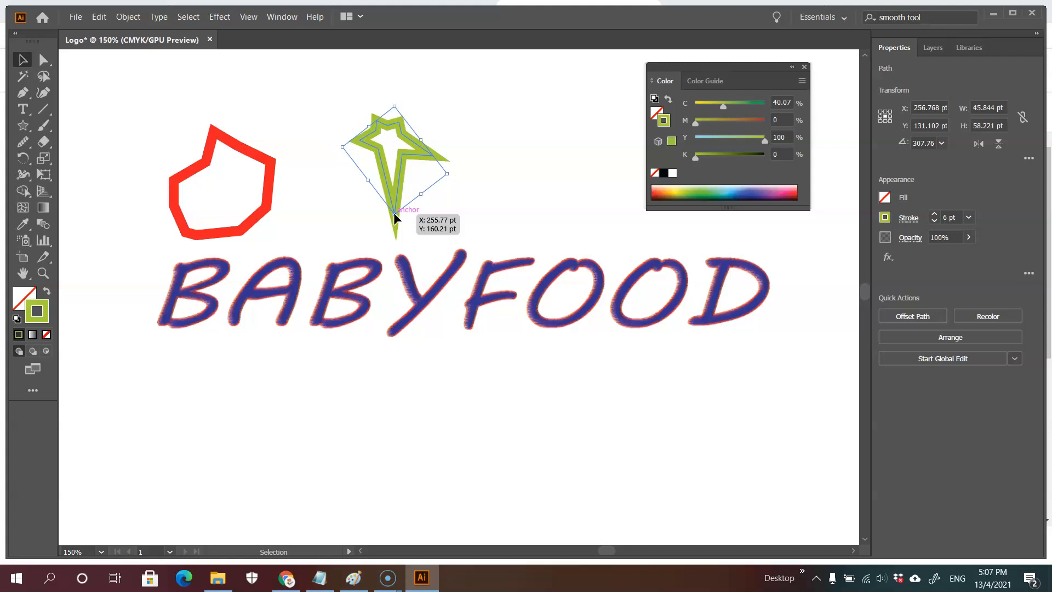
pyautogui.click(505, 177)
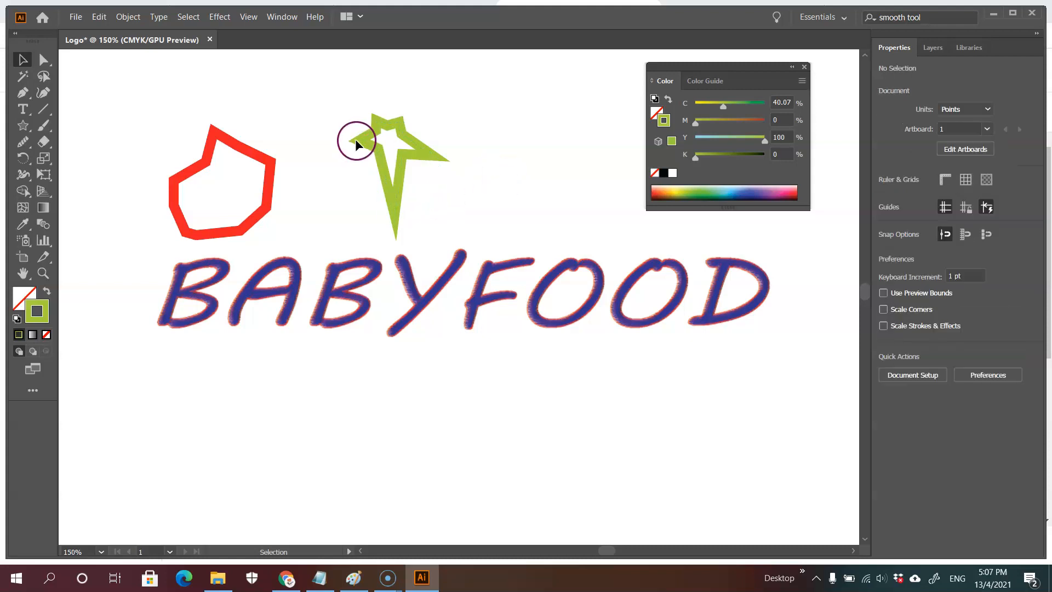
pyautogui.click(46, 175)
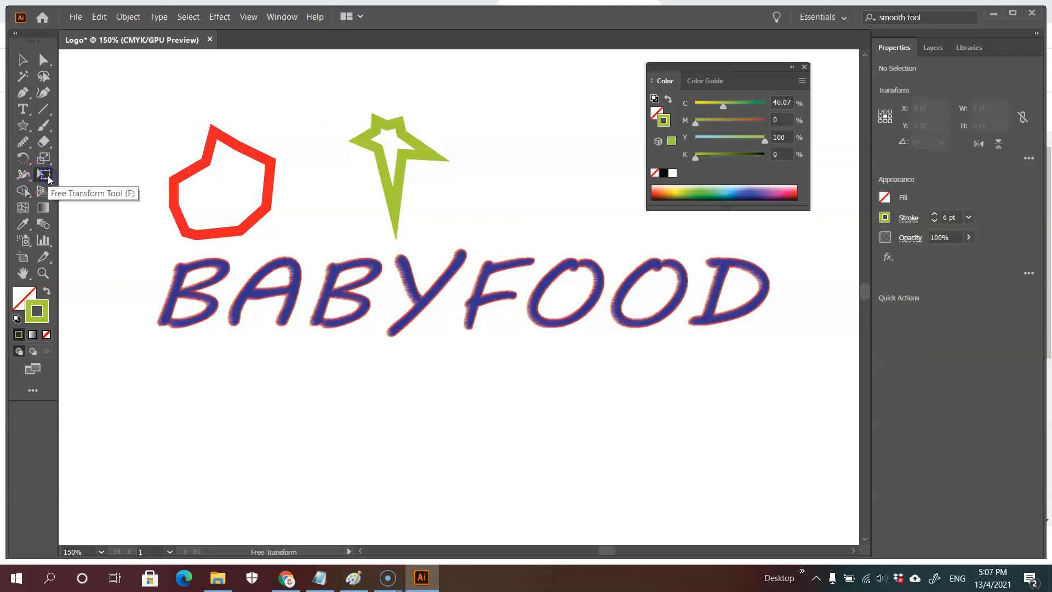
pyautogui.click(47, 176)
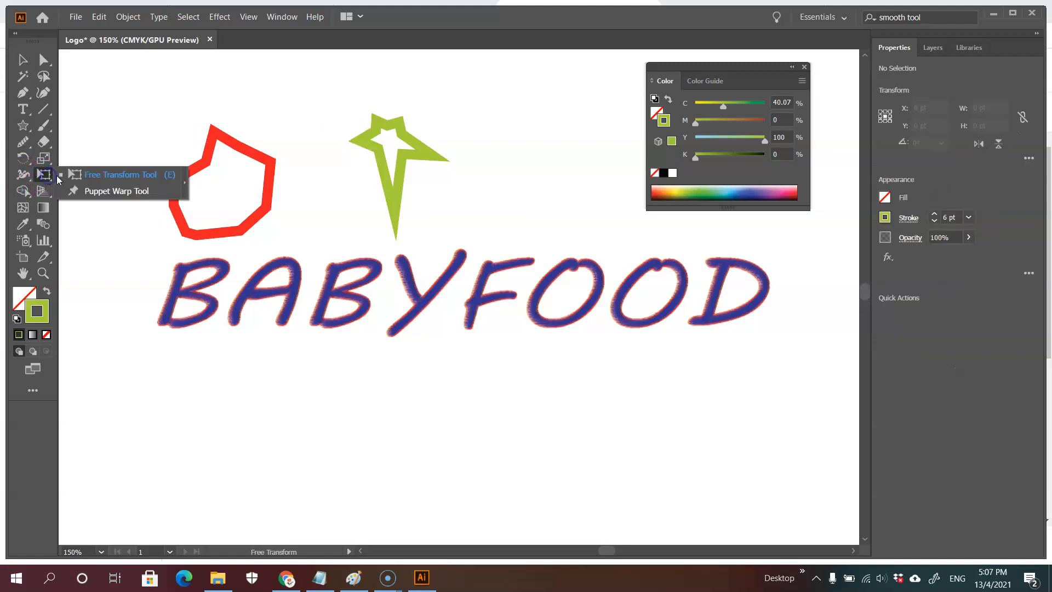
pyautogui.click(83, 174)
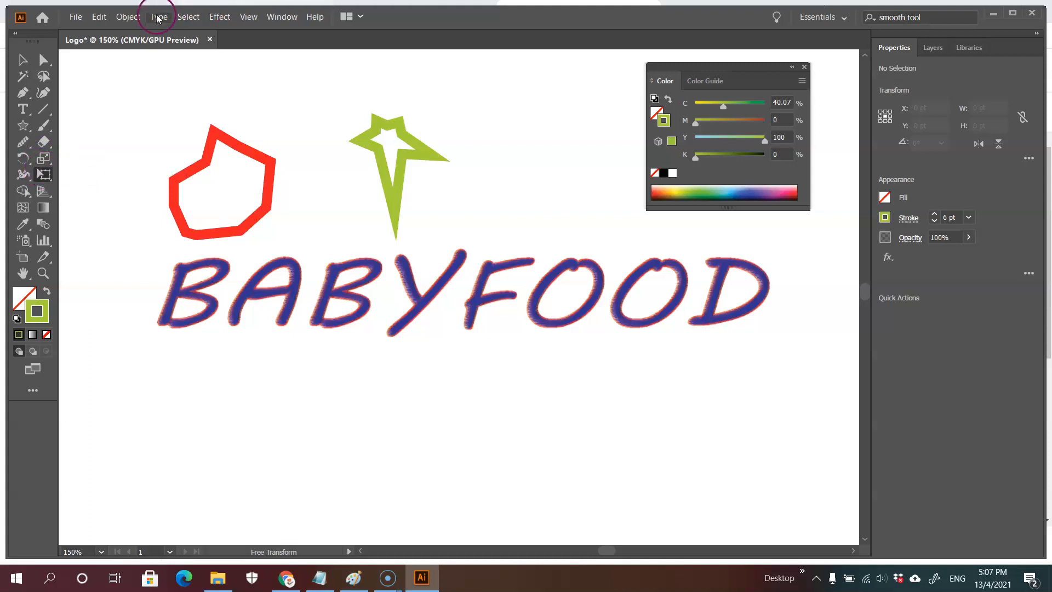
# Step: Select the green star, apply a Shear with an axis angle of 60°, and deselect it
pyautogui.click(128, 17)
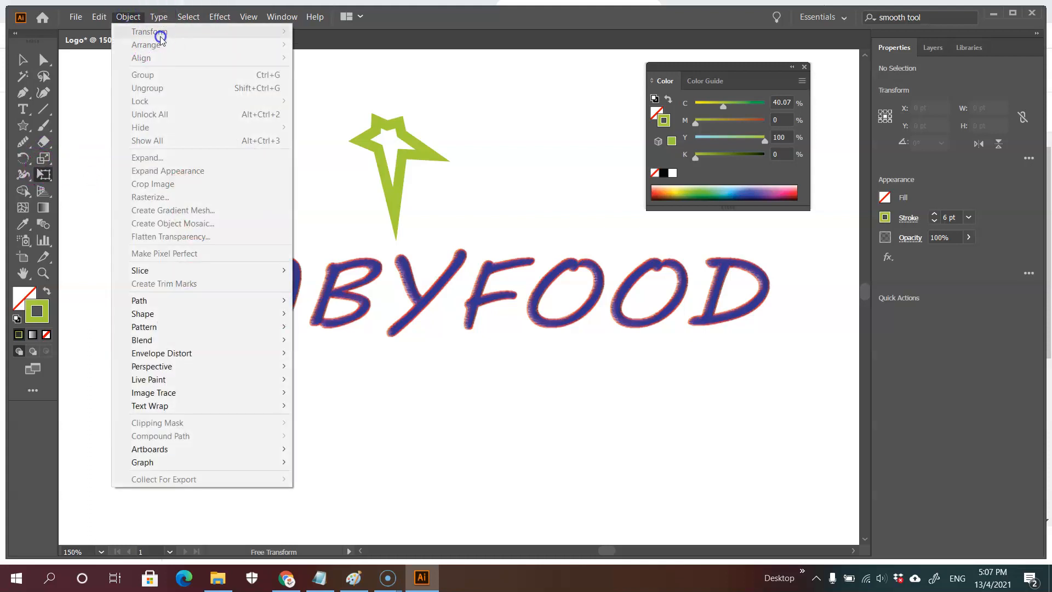
pyautogui.click(362, 142)
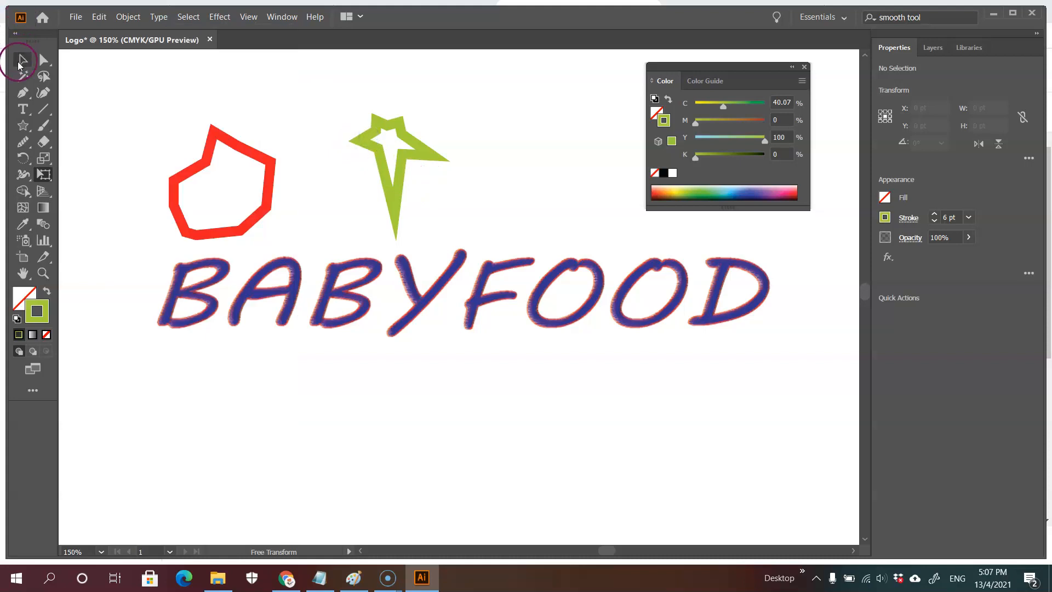
pyautogui.click(21, 60)
pyautogui.click(370, 137)
pyautogui.click(120, 18)
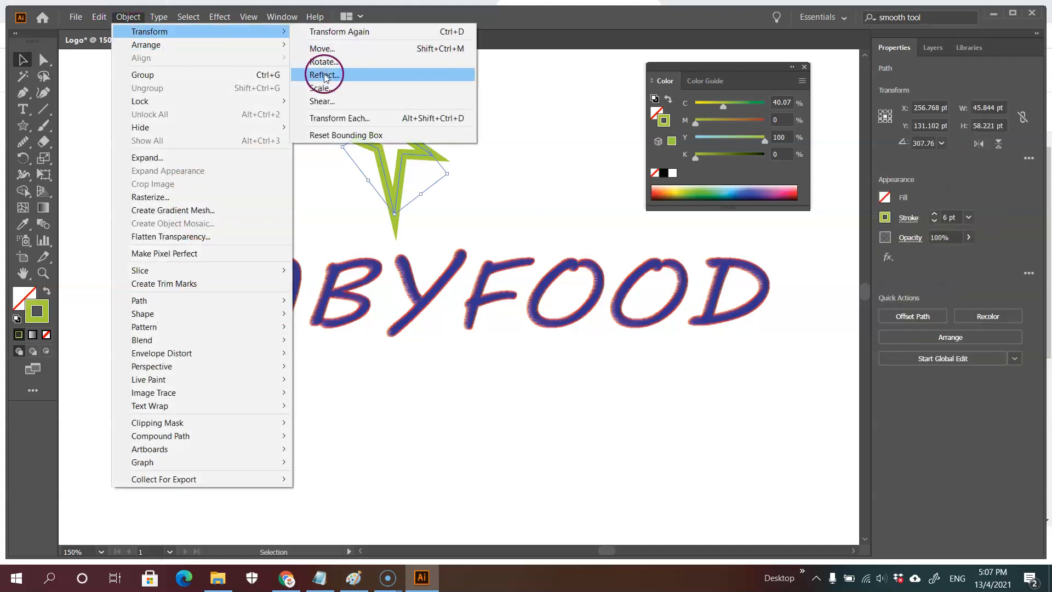
pyautogui.click(323, 102)
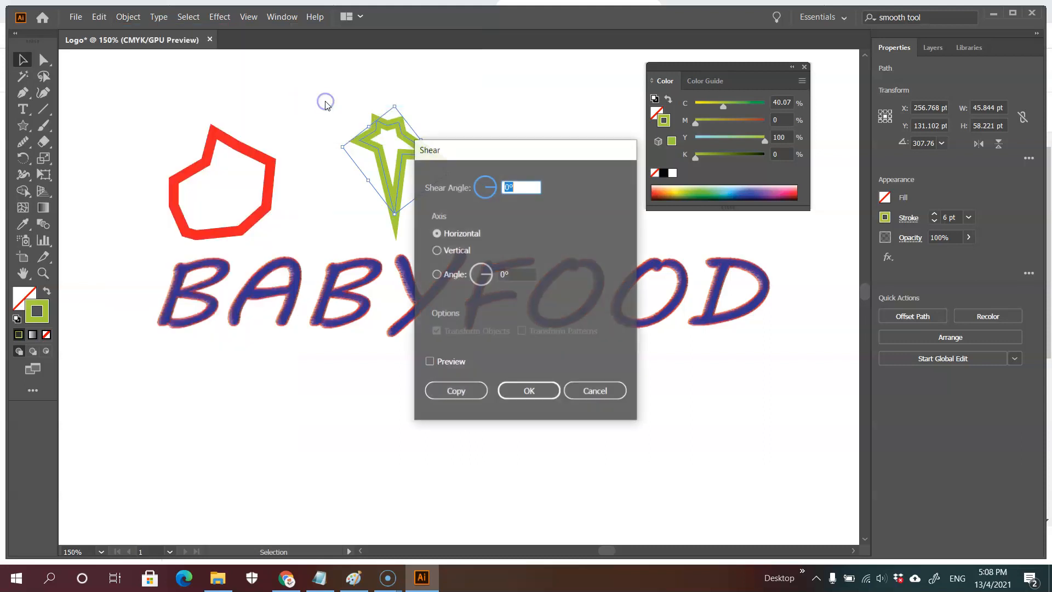
pyautogui.click(510, 274)
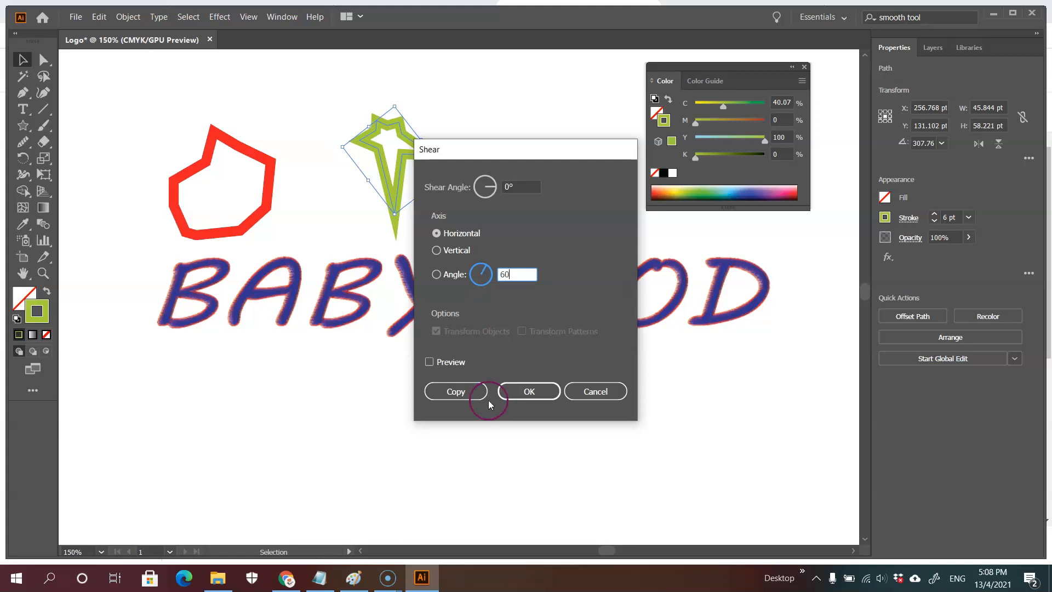
pyautogui.click(529, 391)
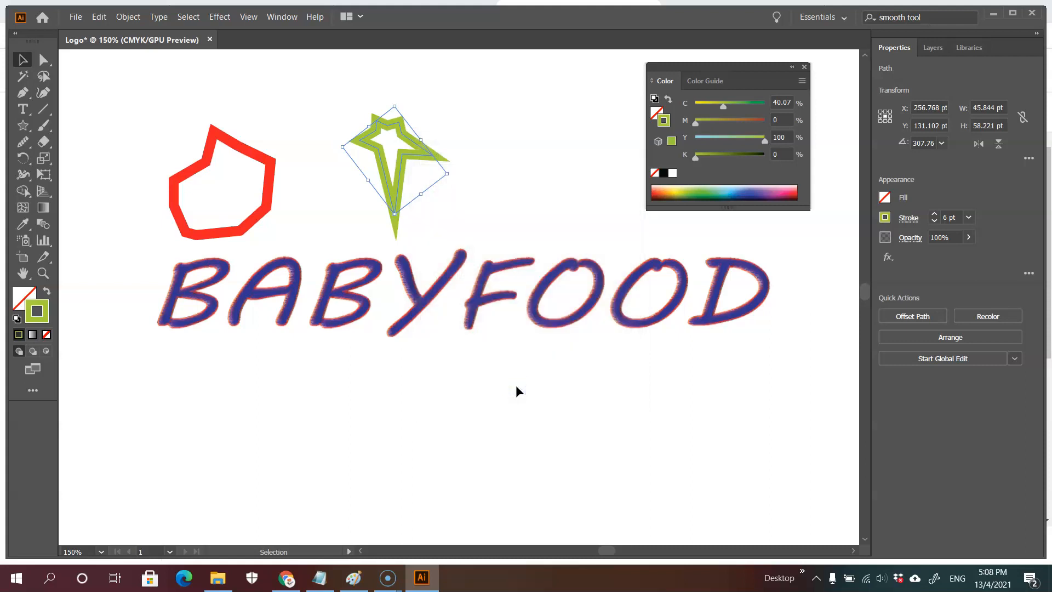
pyautogui.click(493, 96)
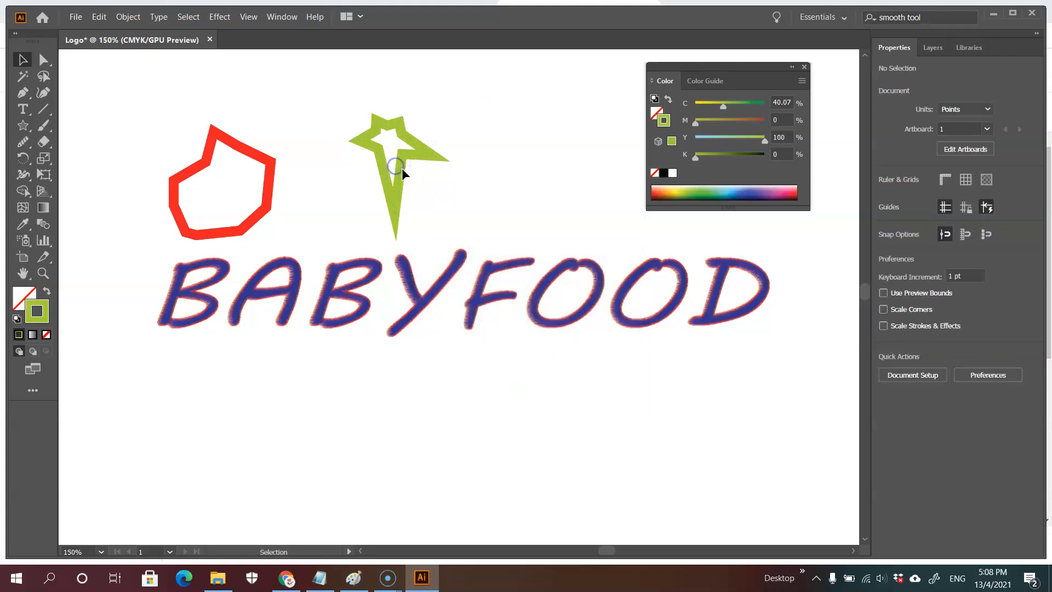
# Step: Scale the green star up to about 53 by 66 pt, with its long tip reaching towards the text, and deselect it
pyautogui.click(401, 151)
pyautogui.moveTo(395, 215)
pyautogui.mouseDown()
pyautogui.moveTo(390, 196)
pyautogui.moveTo(392, 228)
pyautogui.mouseUp()
pyautogui.click(460, 164)
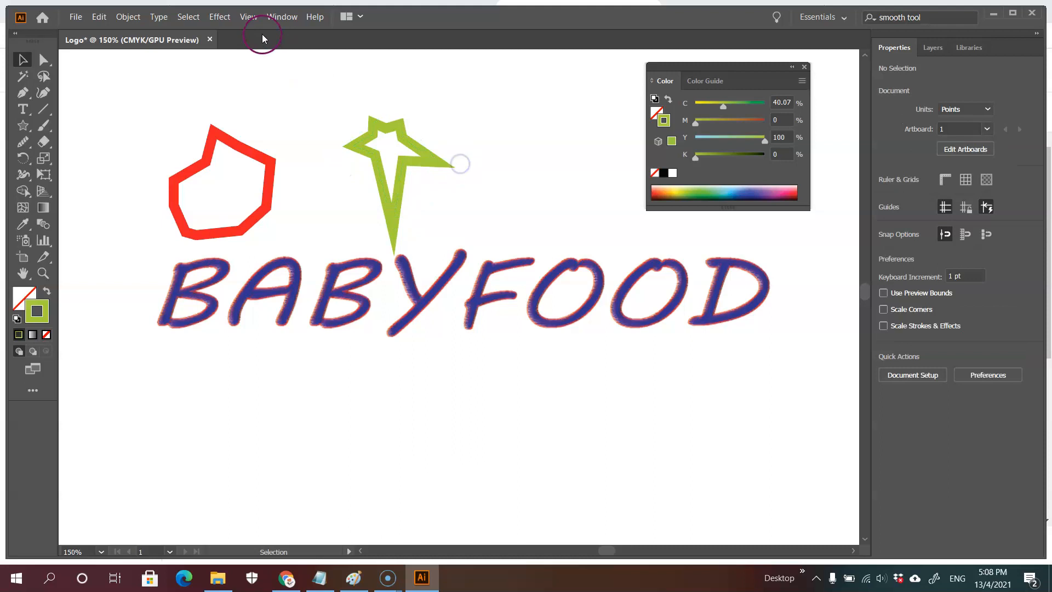
# Step: Reflect the green star across the vertical axis
pyautogui.click(146, 15)
pyautogui.click(147, 24)
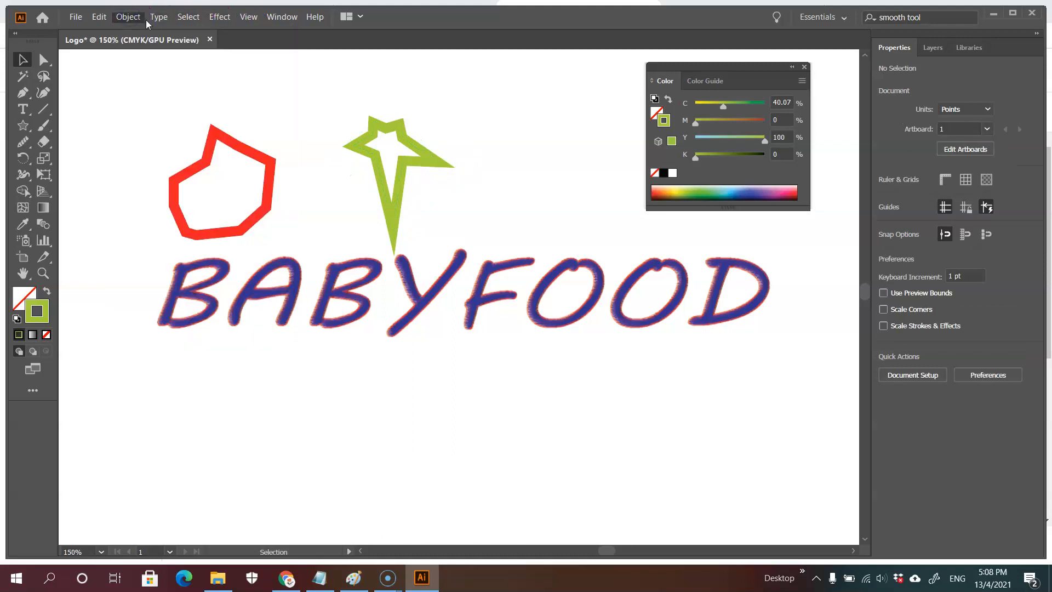
pyautogui.click(158, 17)
pyautogui.click(357, 144)
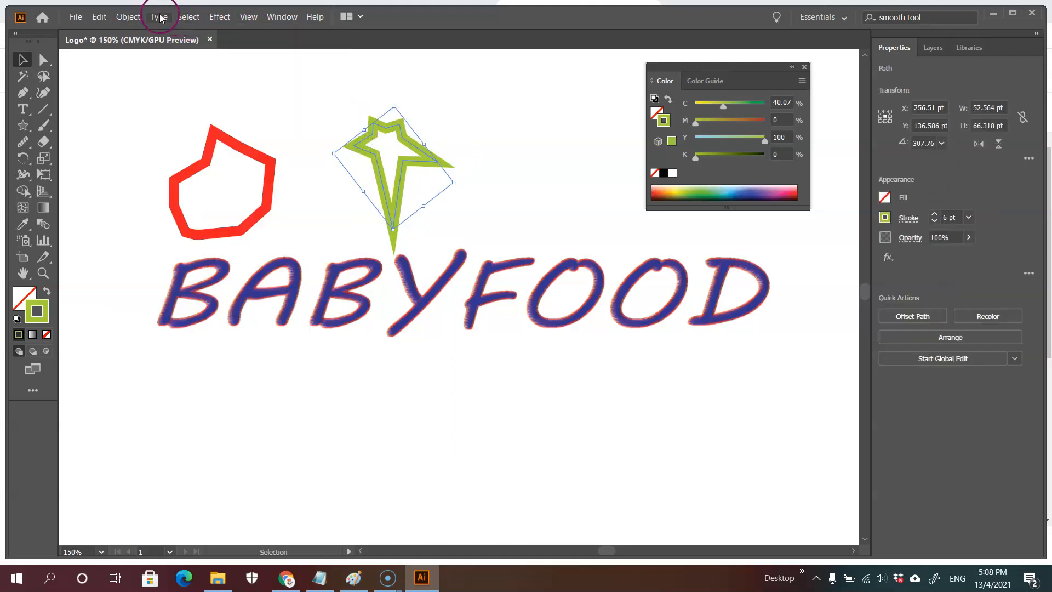
pyautogui.click(128, 16)
pyautogui.moveTo(248, 17)
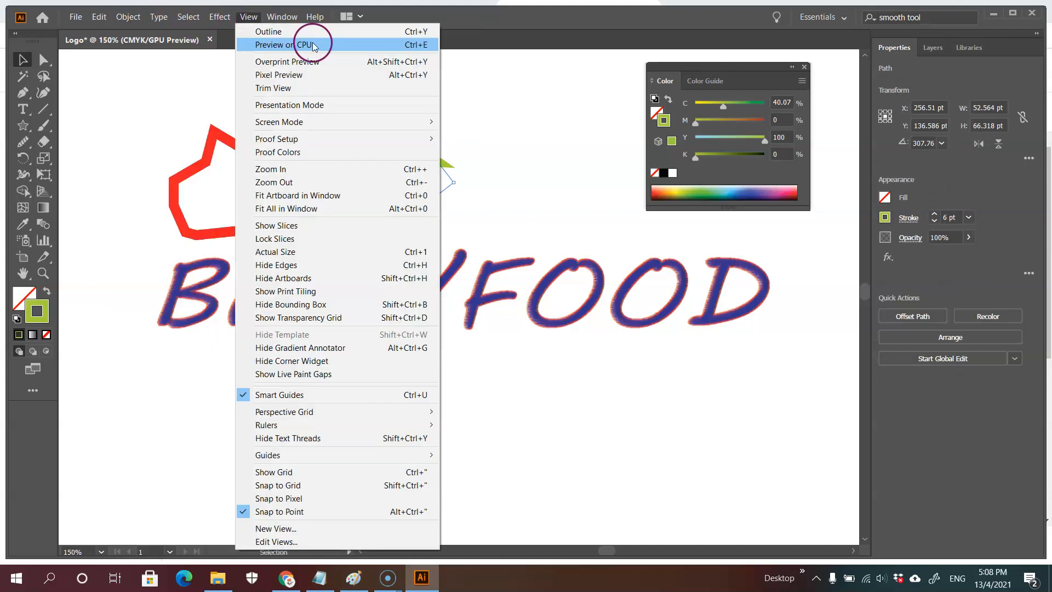
pyautogui.doubleClick(126, 32)
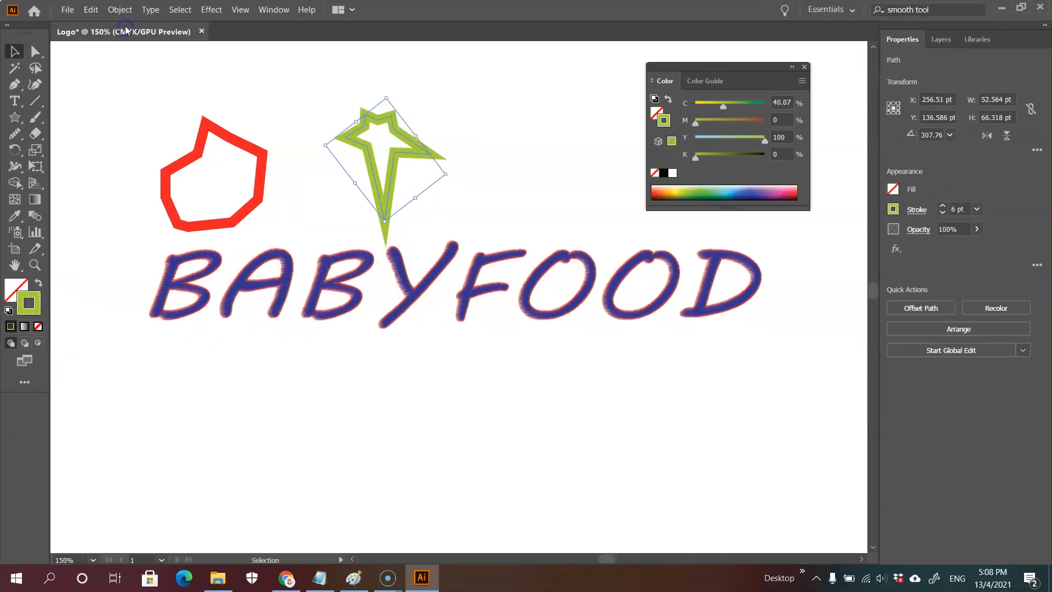
pyautogui.click(125, 11)
pyautogui.click(144, 27)
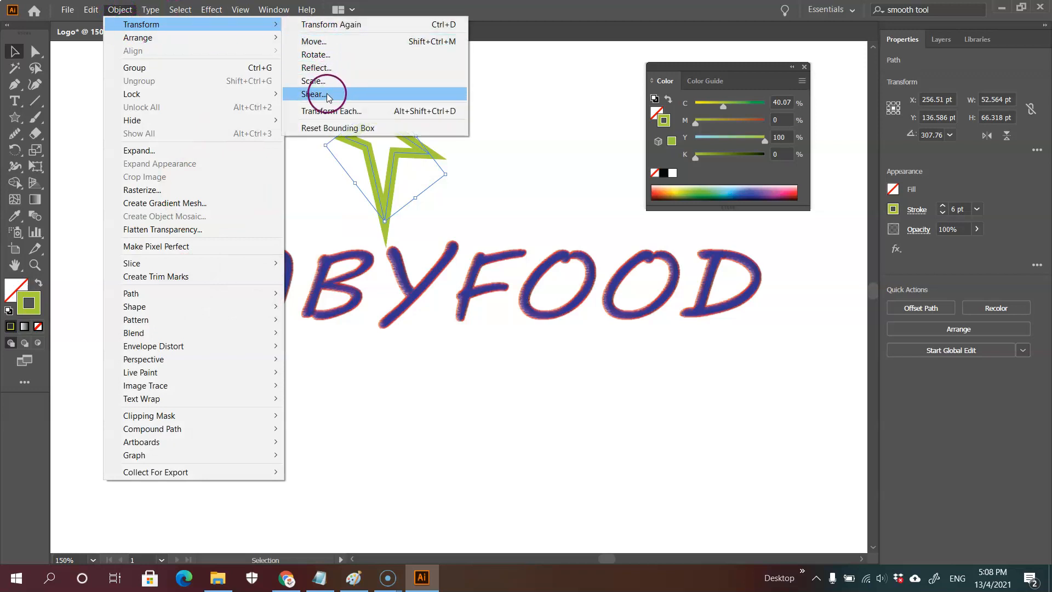
pyautogui.click(334, 68)
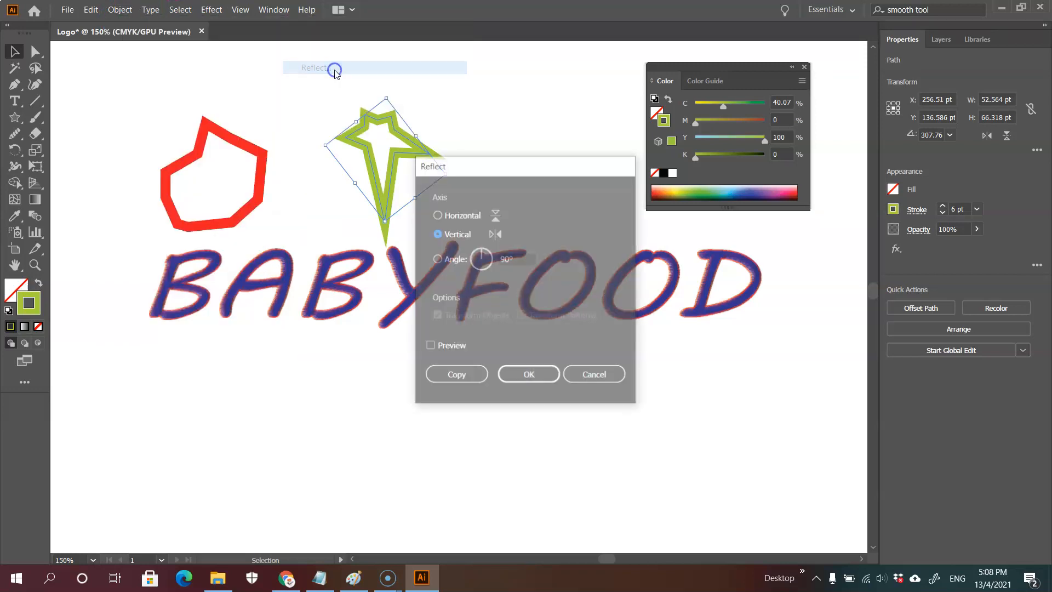
pyautogui.click(476, 372)
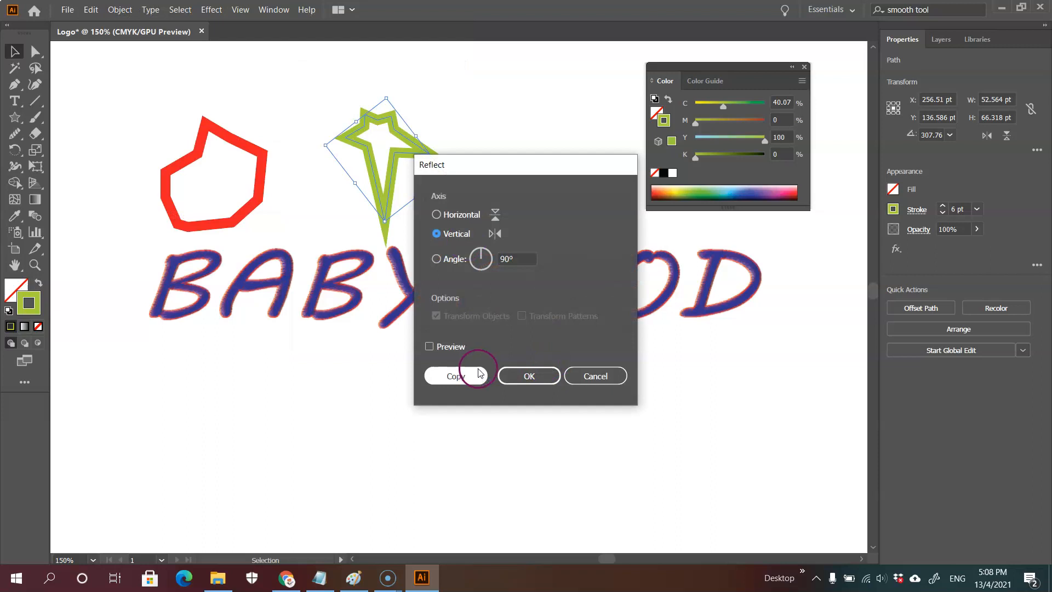
pyautogui.click(523, 377)
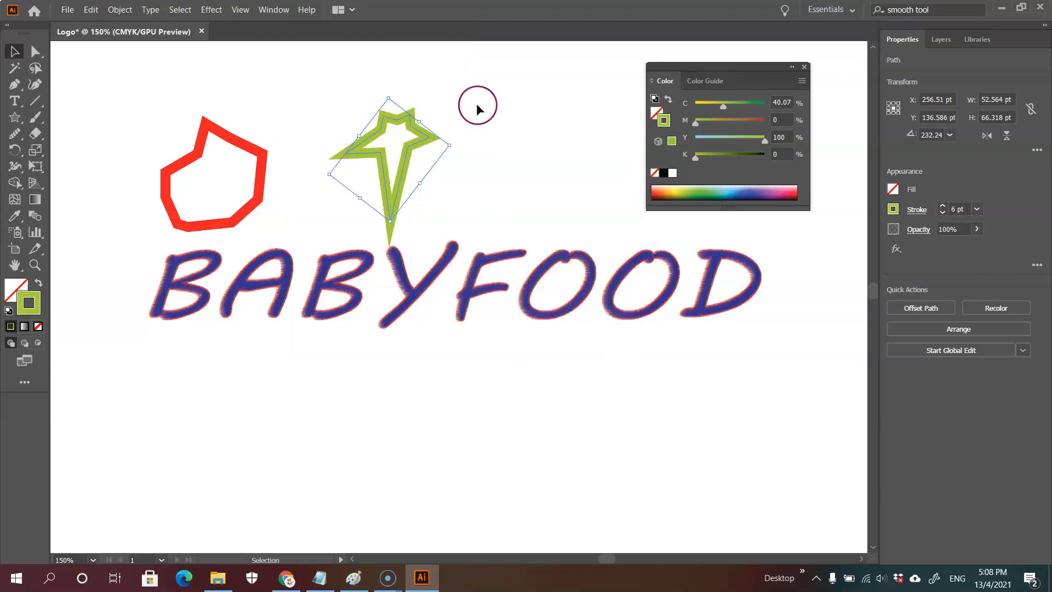
# Step: Move the reflected star above the F, and paste a copy of it above the second B and Y of BABYFOOD
pyautogui.click(420, 123)
pyautogui.moveTo(431, 137); pyautogui.dragTo(520, 118)
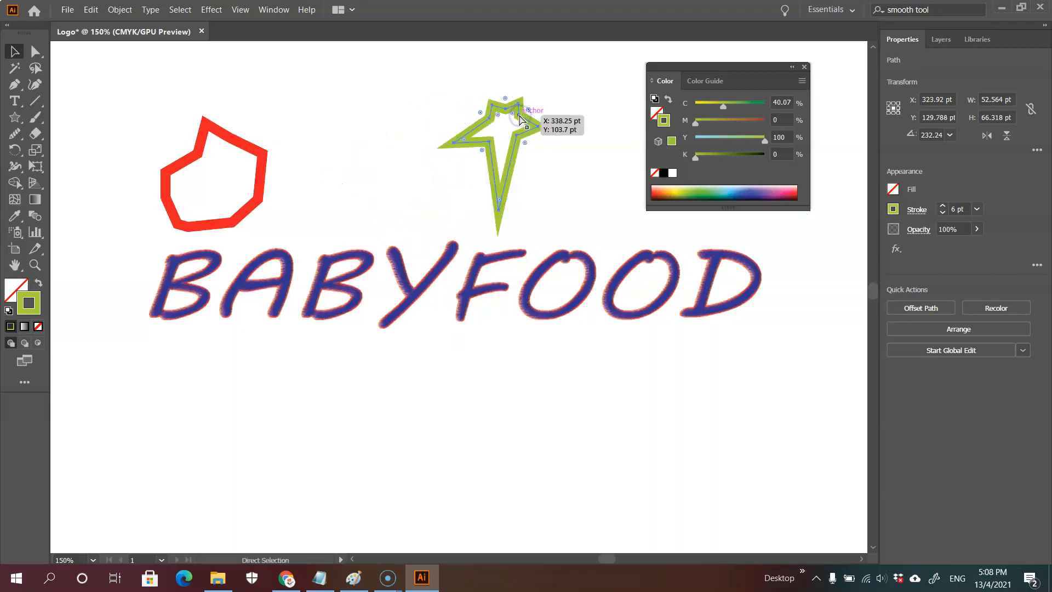
pyautogui.hotkey('ctrl', 'c')
pyautogui.hotkey('ctrl', 'v')
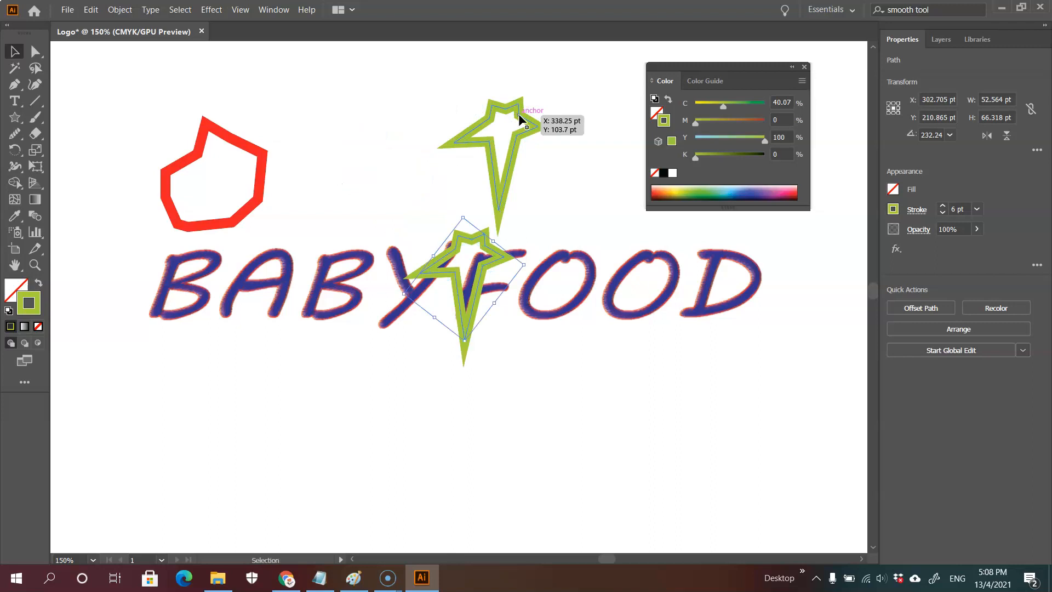
pyautogui.click(468, 240)
pyautogui.moveTo(469, 240); pyautogui.dragTo(374, 102)
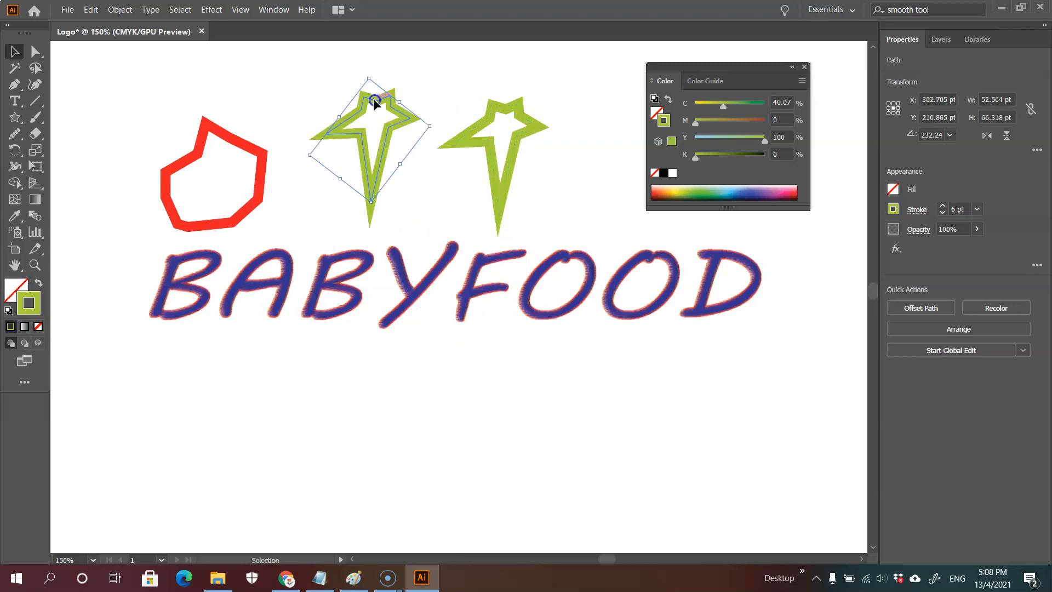
# Step: Add a third copy of the star, scaled to about 53 by 68 pt, and place it below the second B of BABYFOOD
pyautogui.click(97, 11)
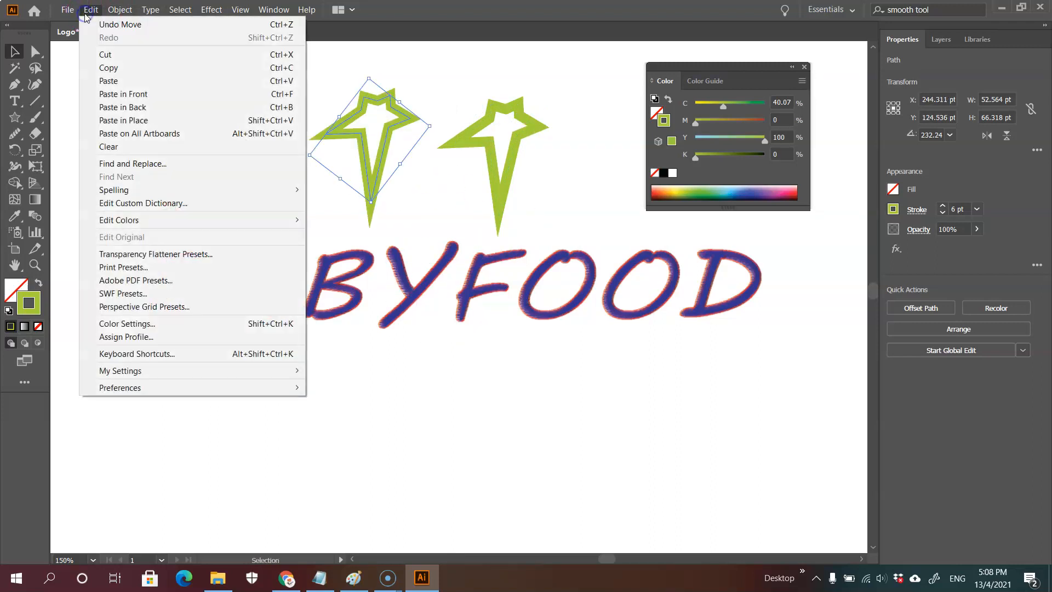
pyautogui.click(104, 69)
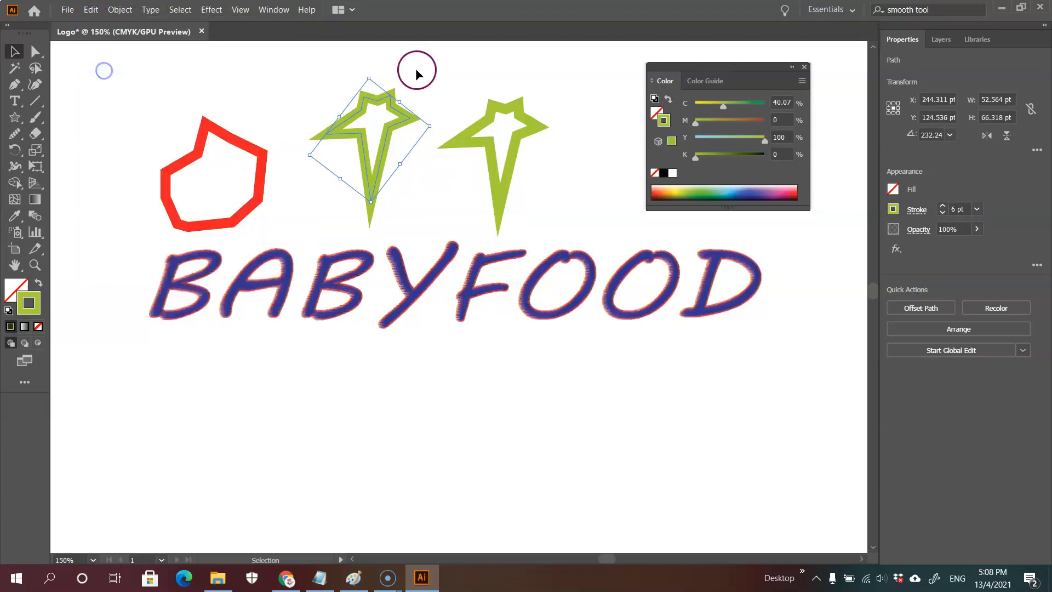
pyautogui.click(91, 9)
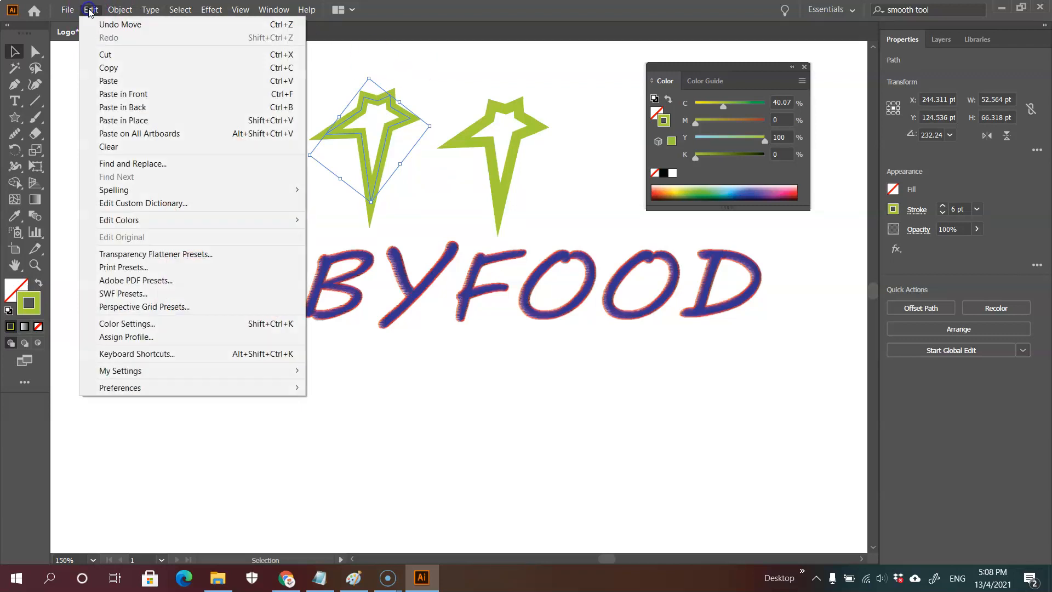
pyautogui.click(108, 95)
pyautogui.moveTo(375, 155); pyautogui.dragTo(468, 294)
pyautogui.moveTo(463, 353); pyautogui.dragTo(355, 480)
pyautogui.moveTo(460, 345); pyautogui.dragTo(355, 433)
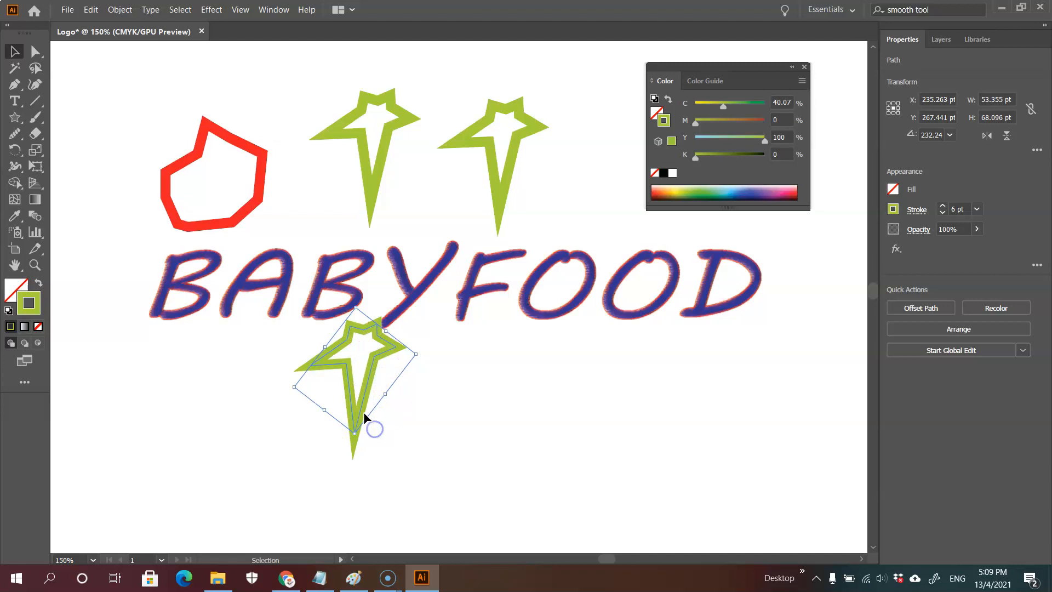
pyautogui.moveTo(355, 434); pyautogui.dragTo(349, 473)
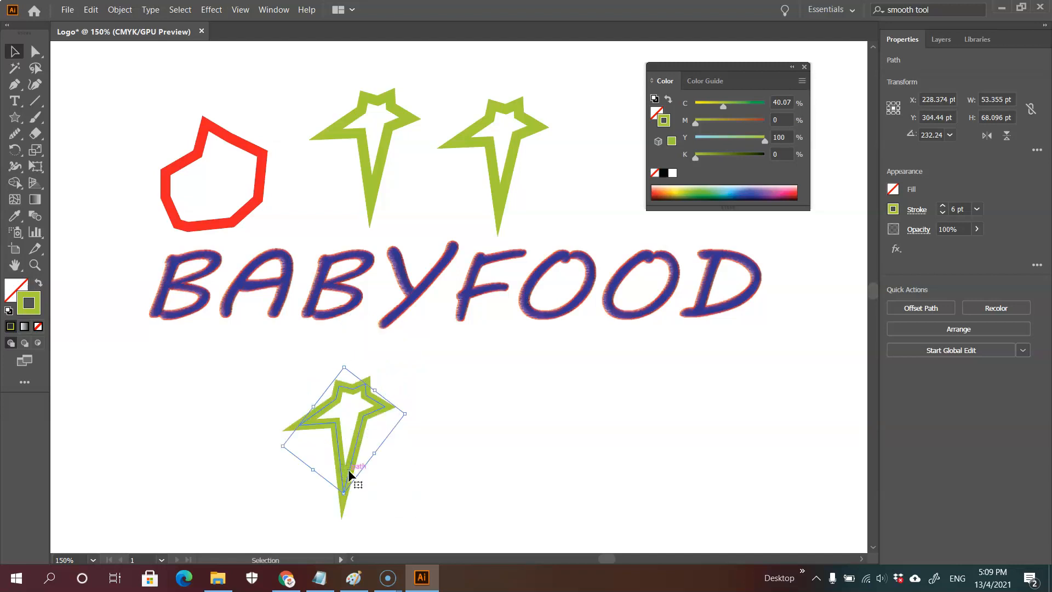
# Step: Reflect the star below the text across the horizontal axis and deselect it
pyautogui.click(120, 10)
pyautogui.moveTo(165, 25)
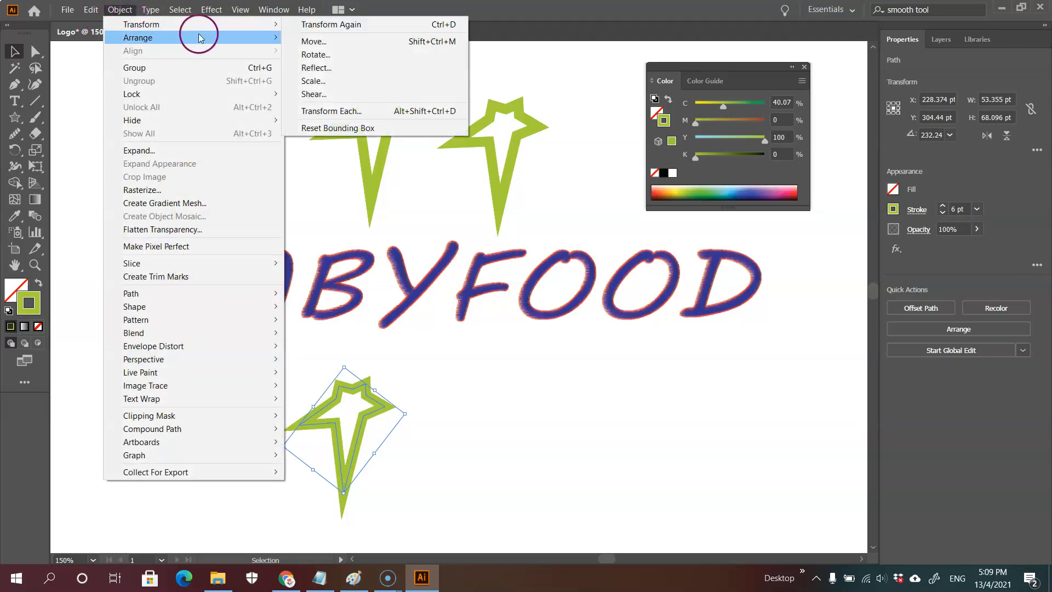
pyautogui.click(328, 73)
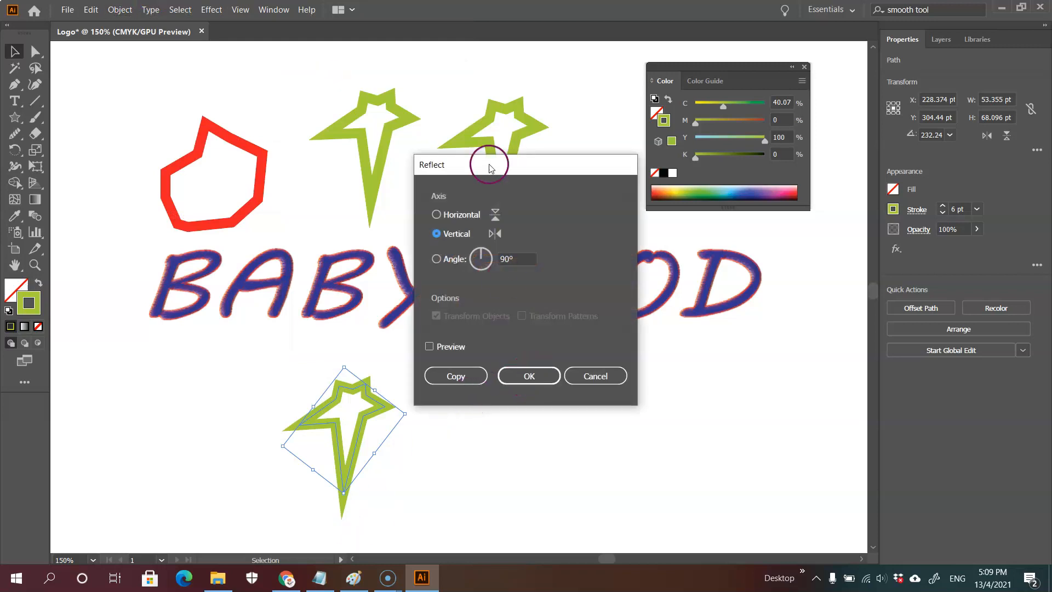
pyautogui.click(436, 214)
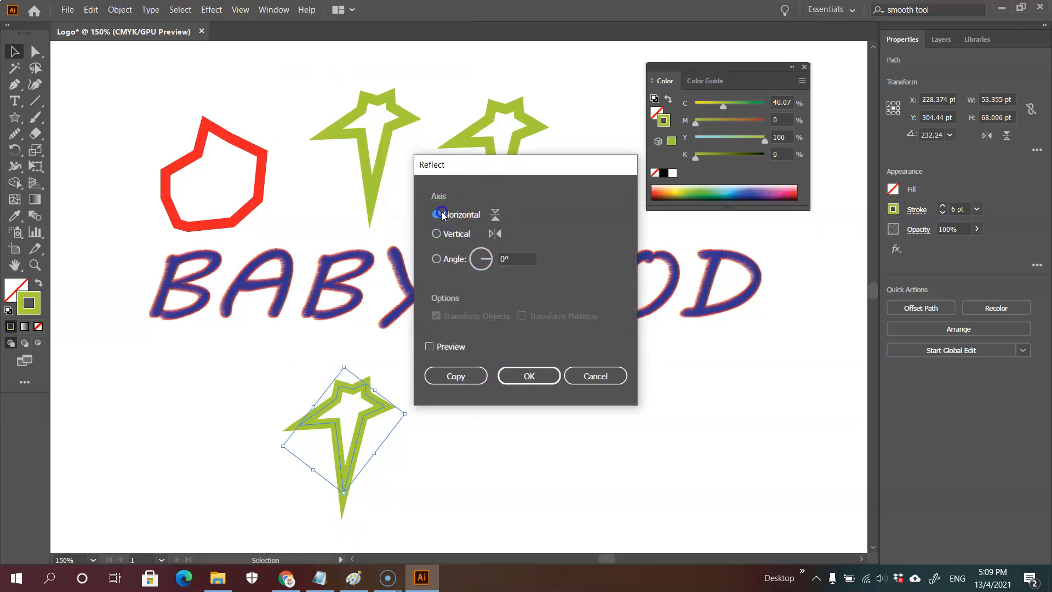
pyautogui.click(530, 376)
pyautogui.click(469, 395)
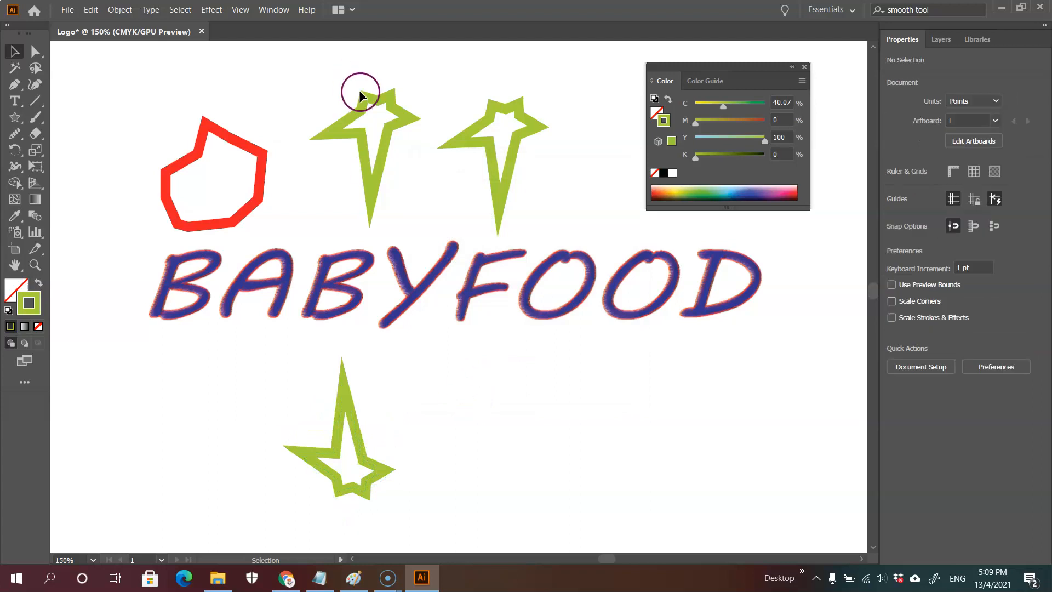
# Step: Flip and enlarge the star above the second B to about 77 by 92 pt, move it clear of the red shape and deselect it
pyautogui.click(351, 137)
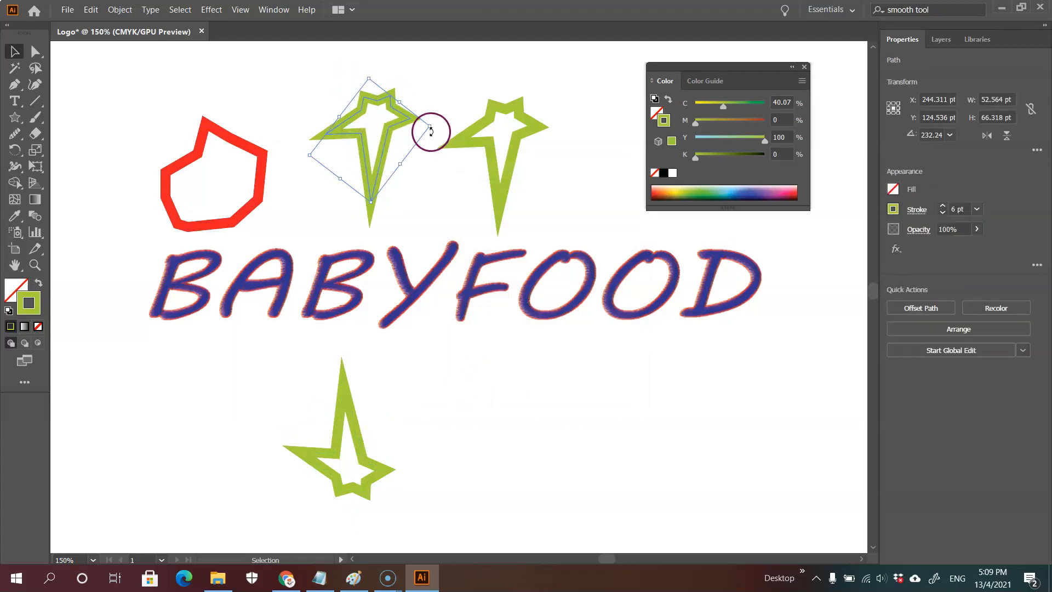
pyautogui.moveTo(433, 130); pyautogui.dragTo(137, 172)
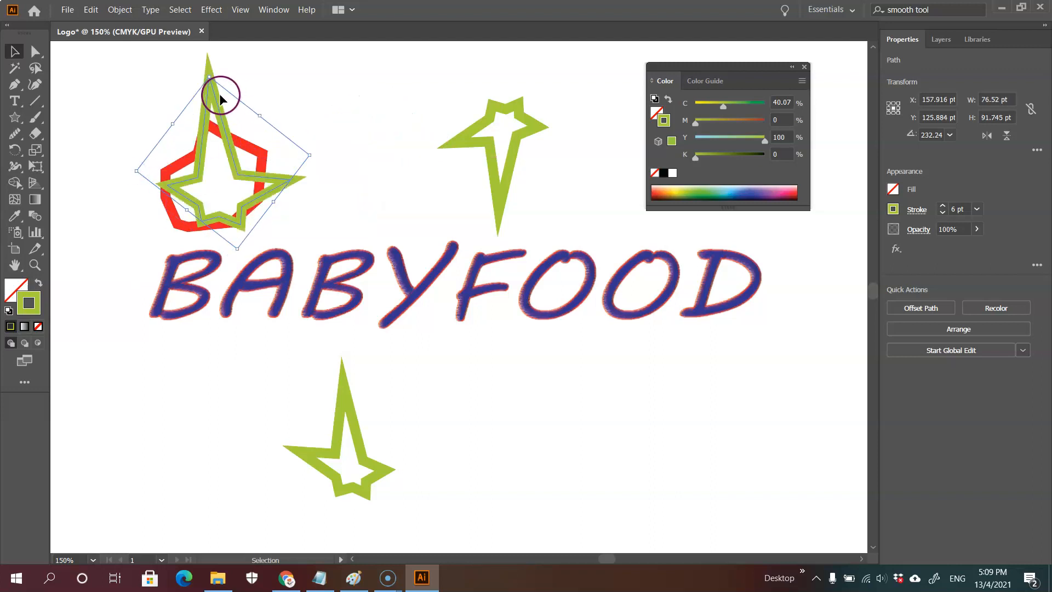
pyautogui.moveTo(212, 95); pyautogui.dragTo(366, 107)
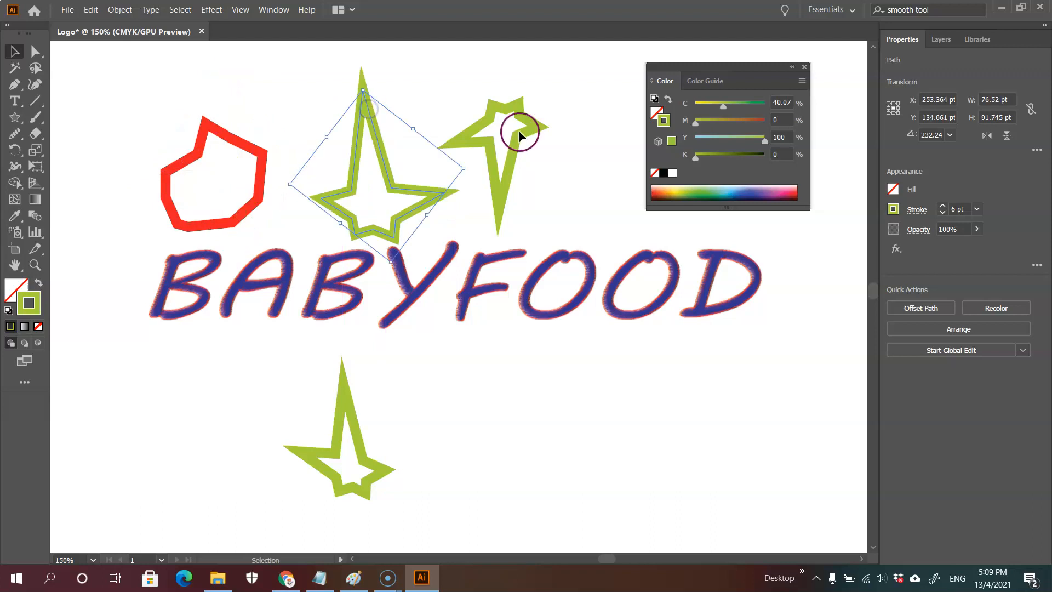
pyautogui.click(193, 60)
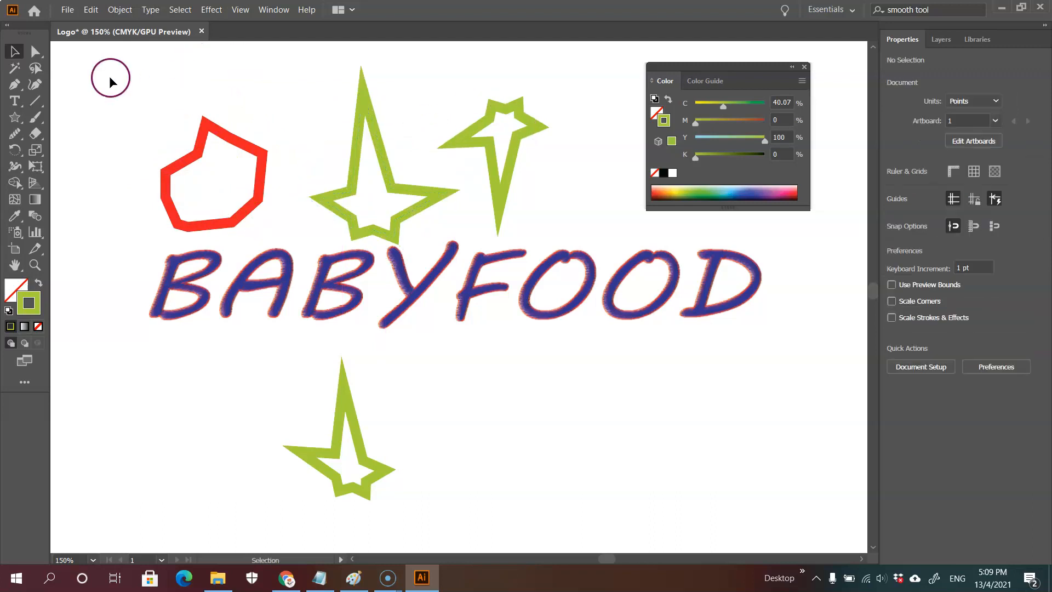
# Step: Scale the enlarged star down to about 56 by 68 pt and position it above the second B and Y, clear of the text
pyautogui.click(428, 200)
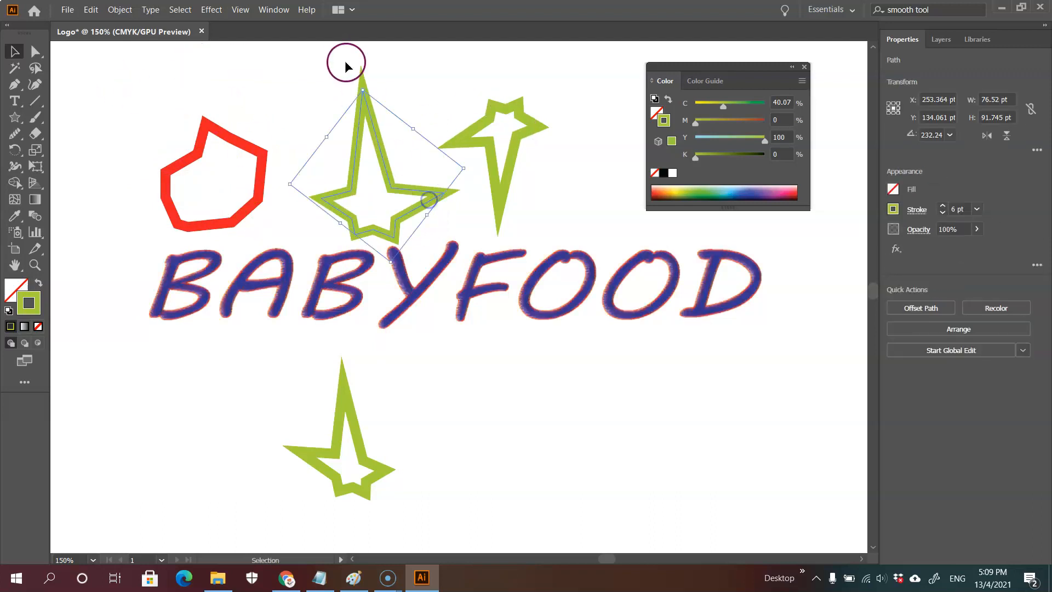
pyautogui.moveTo(355, 76); pyautogui.dragTo(357, 133)
pyautogui.moveTo(389, 262); pyautogui.dragTo(390, 223)
pyautogui.moveTo(423, 184); pyautogui.dragTo(453, 159)
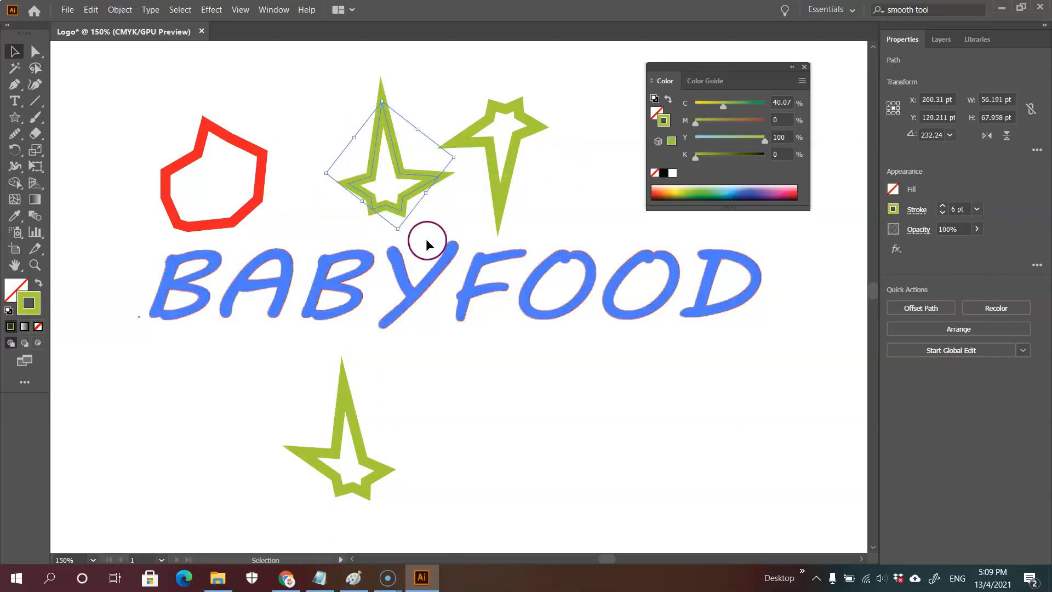
# Step: Move the star from below the text to above FOO, and rotate the star above BY clockwise so its long tip points to the upper right
pyautogui.moveTo(347, 399); pyautogui.dragTo(571, 130)
pyautogui.click(379, 121)
pyautogui.moveTo(389, 96); pyautogui.dragTo(431, 93)
# Step: Rescale the middle star above Y and F to about 49 by 68 pt and move it closer to the rotated star
pyautogui.click(502, 192)
pyautogui.moveTo(498, 209); pyautogui.dragTo(477, 209)
pyautogui.moveTo(477, 163); pyautogui.dragTo(458, 163)
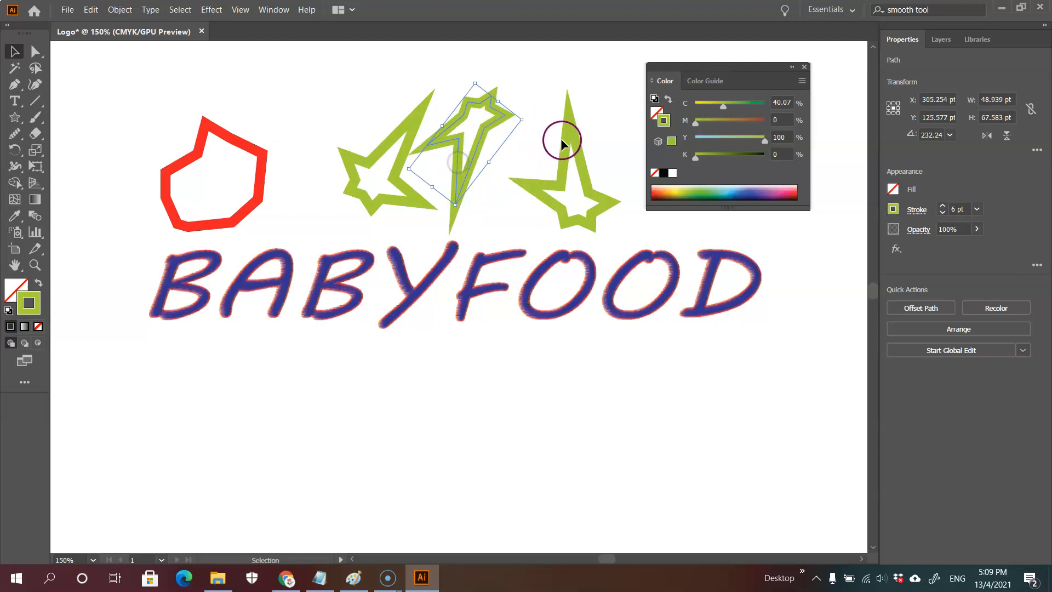
# Step: Move the upright star above the O's in beside the middle star, closing the gap, and deselect it
pyautogui.moveTo(568, 132); pyautogui.dragTo(515, 127)
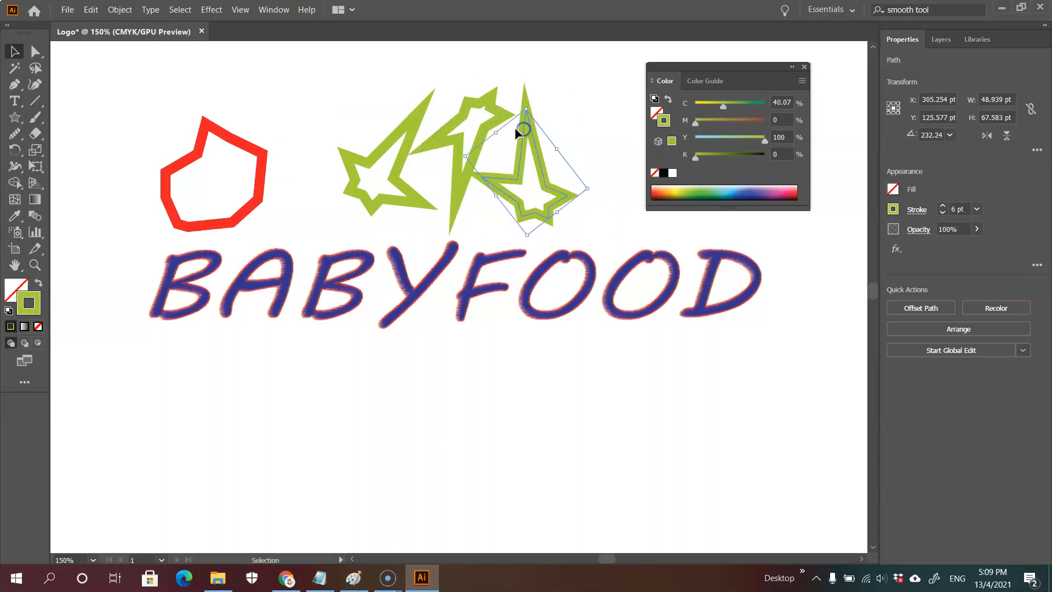
pyautogui.click(261, 73)
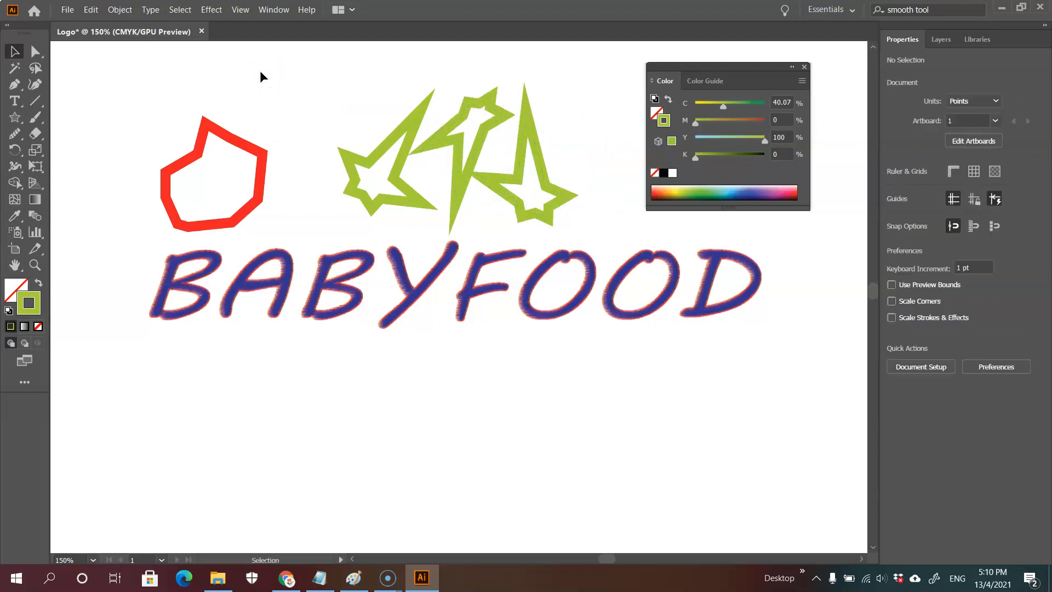
pyautogui.click(179, 162)
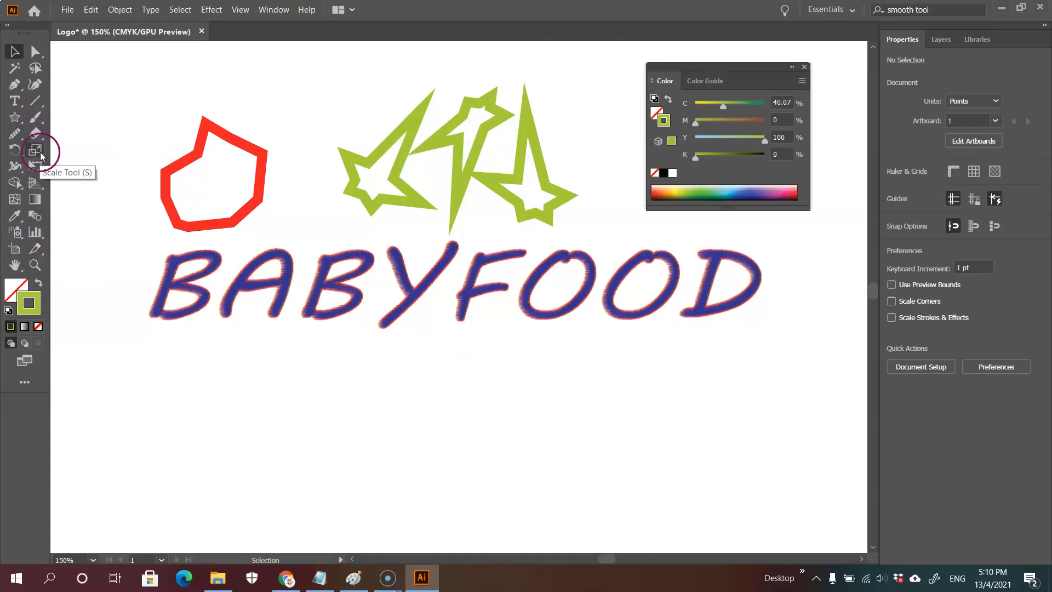
pyautogui.click(14, 221)
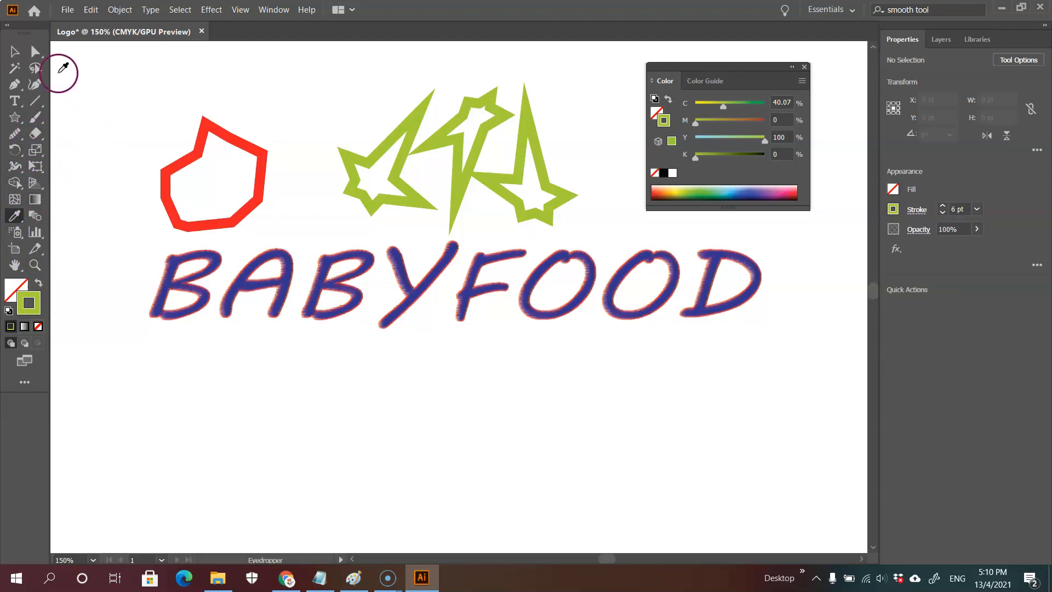
pyautogui.click(16, 52)
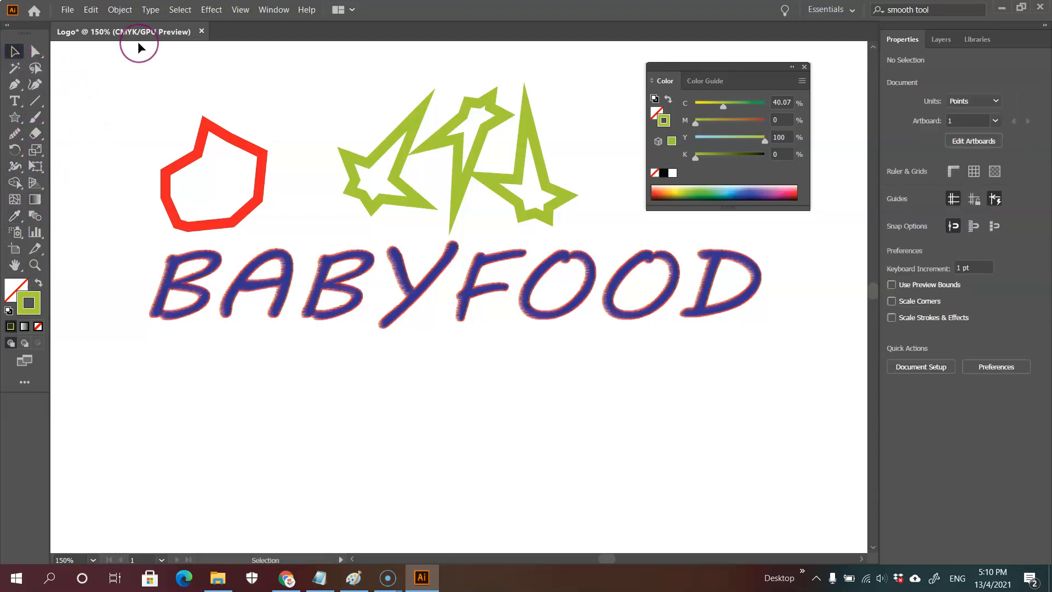
pyautogui.click(73, 11)
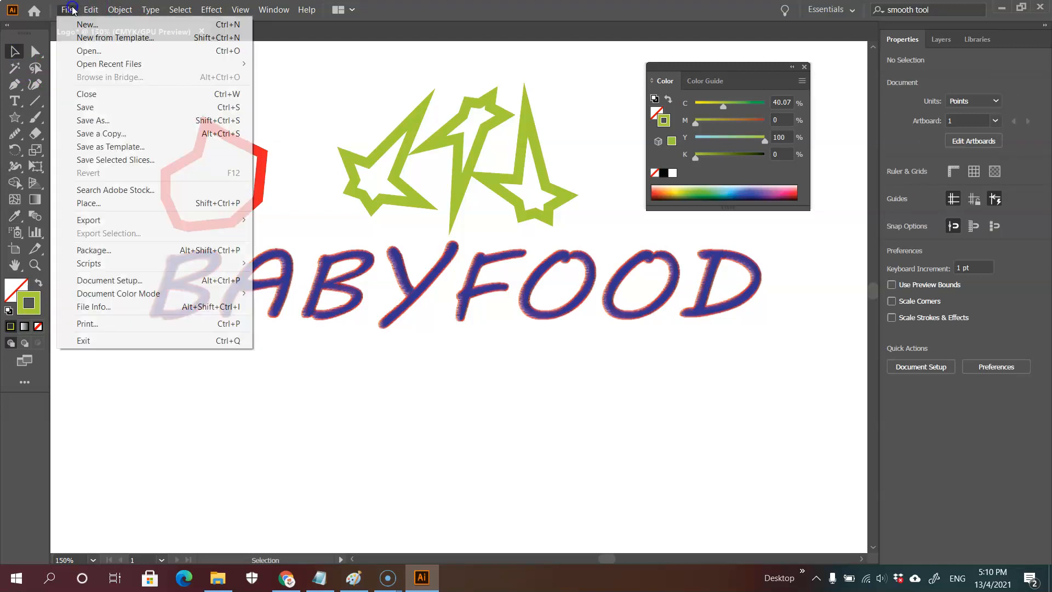
pyautogui.click(92, 205)
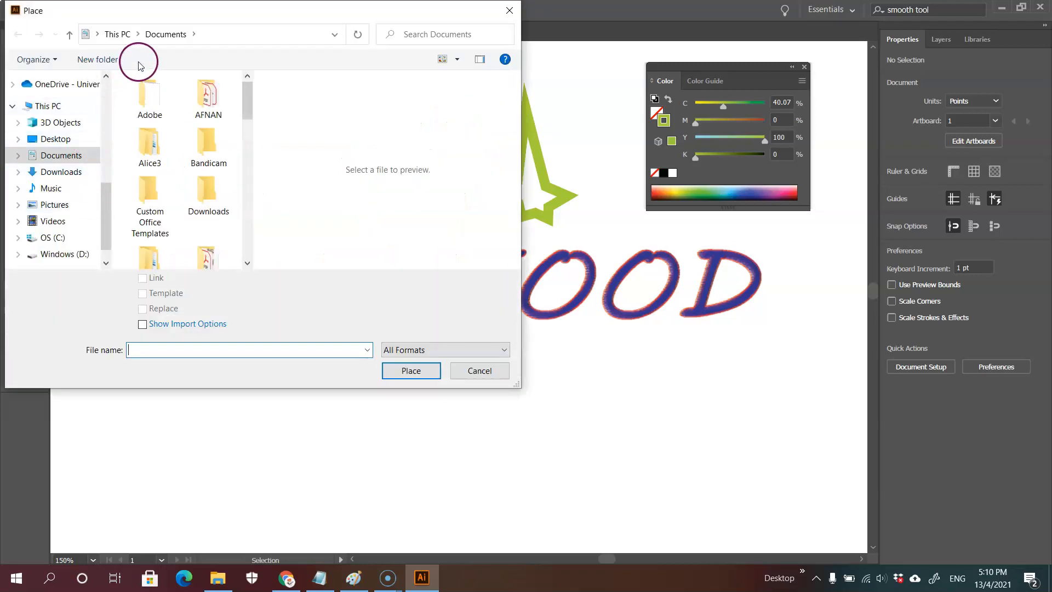
pyautogui.click(106, 101)
pyautogui.click(106, 101)
pyautogui.click(60, 158)
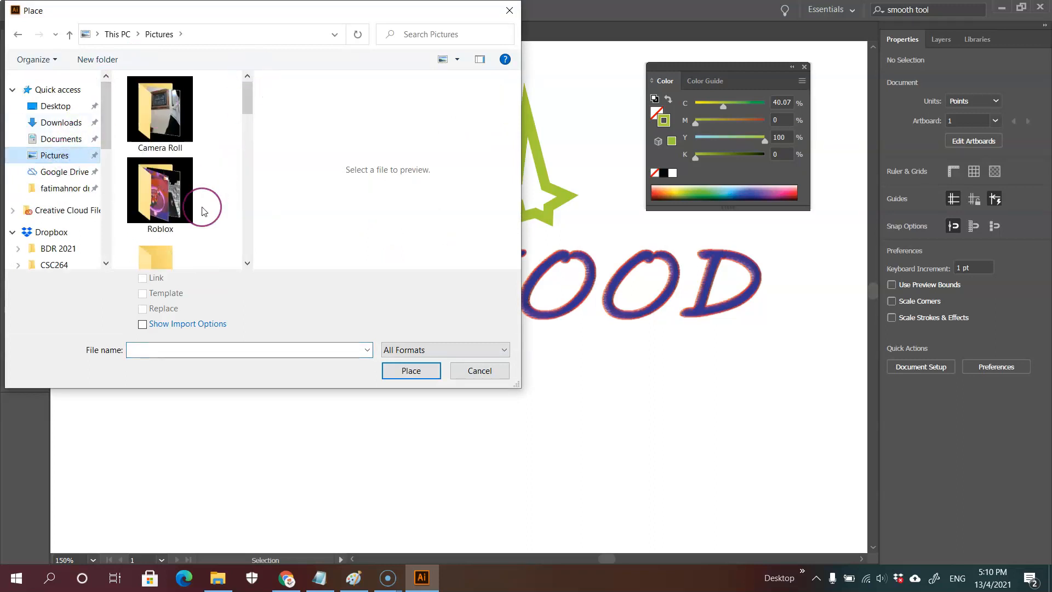
pyautogui.click(510, 11)
# Step: Switch to Chrome and submit "goo" in the address bar
pyautogui.click(285, 580)
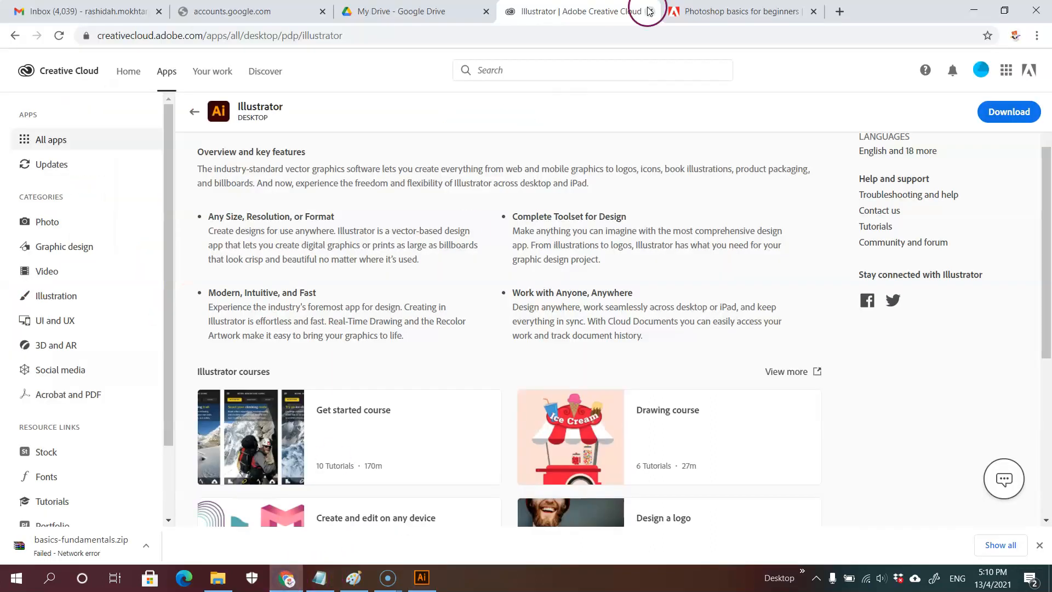
pyautogui.click(703, 13)
pyautogui.click(677, 42)
pyautogui.write('goo')
pyautogui.press('Return')
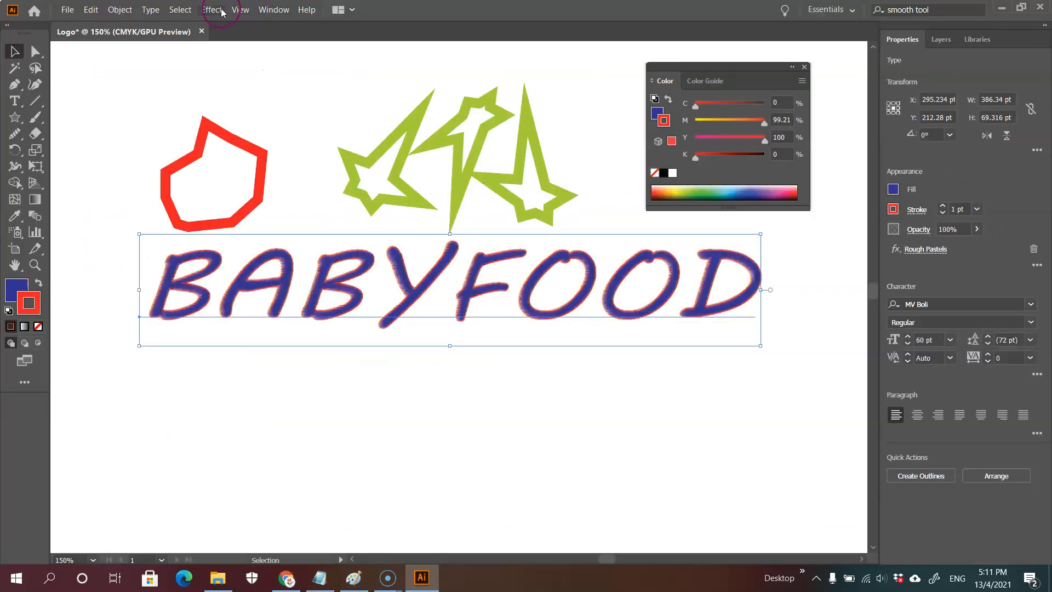
# Step: Try a Gaussian Blur with a preview radius of 6.2 pixels on the BABYFOOD text
pyautogui.click(213, 9)
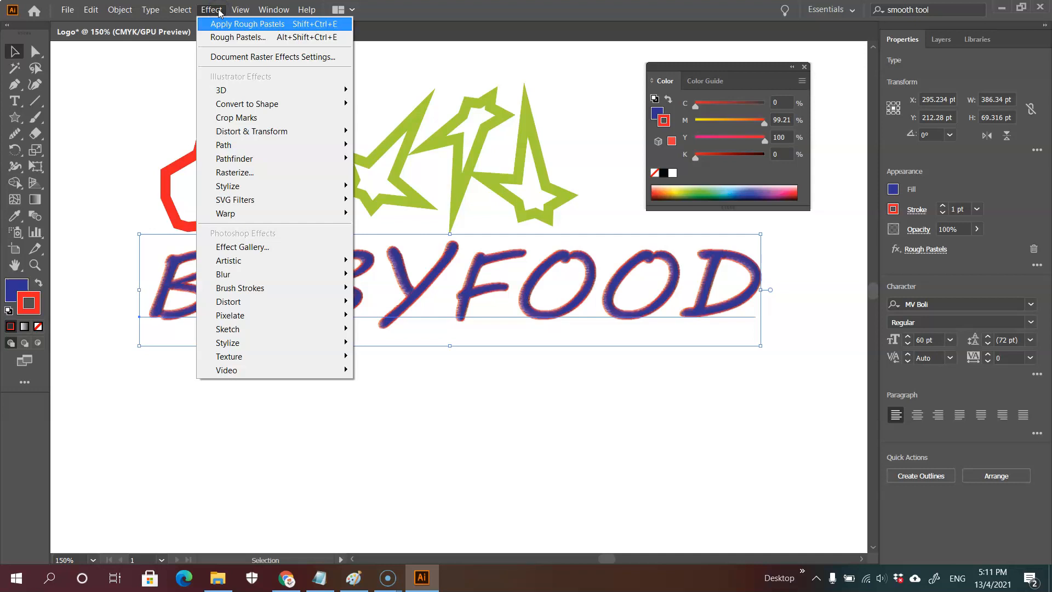
pyautogui.click(250, 271)
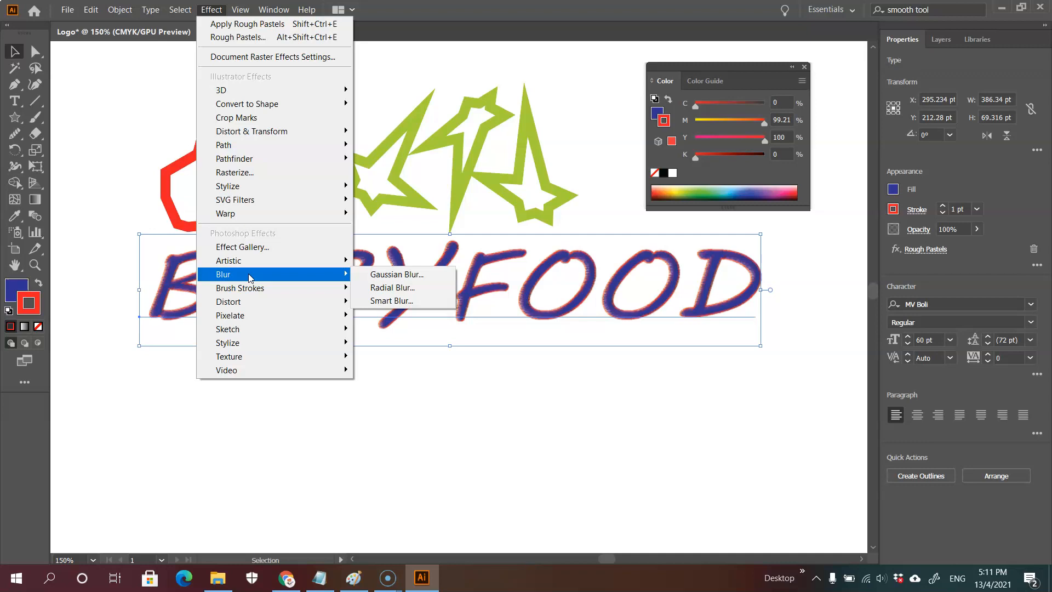
pyautogui.click(388, 277)
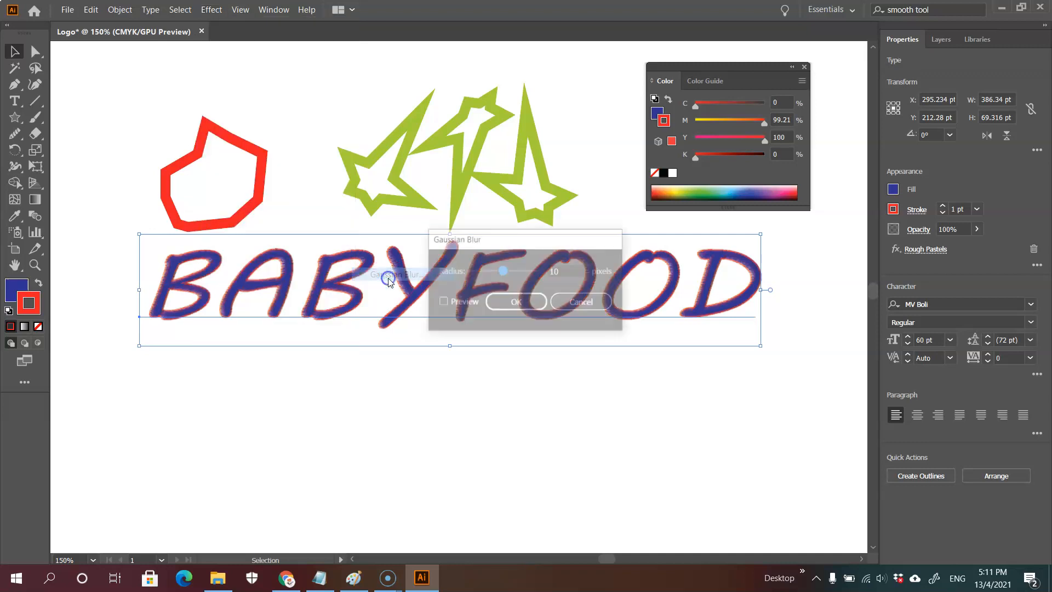
pyautogui.click(501, 271)
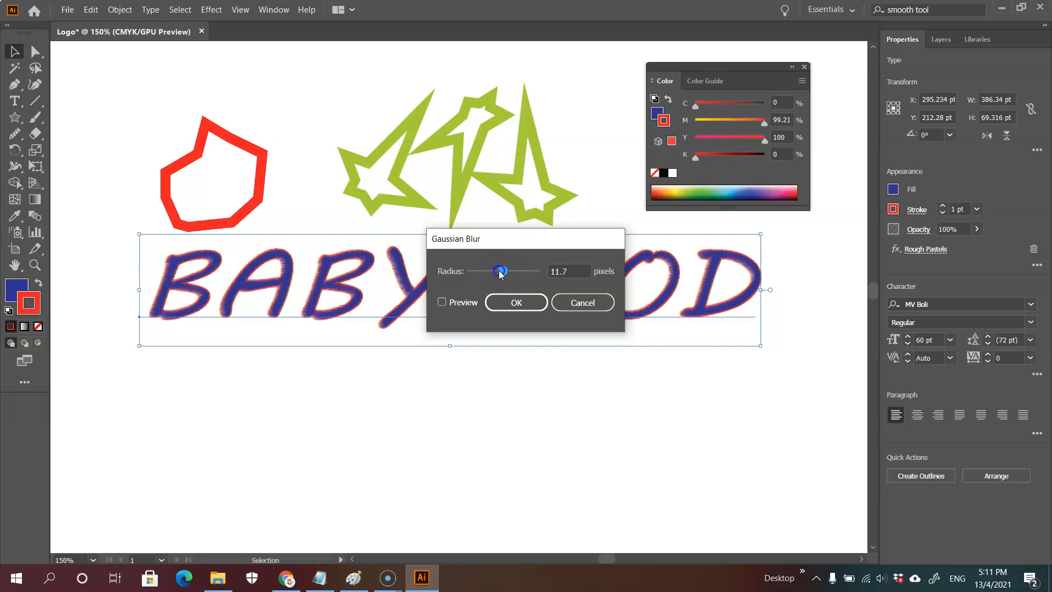
pyautogui.click(442, 302)
pyautogui.click(515, 273)
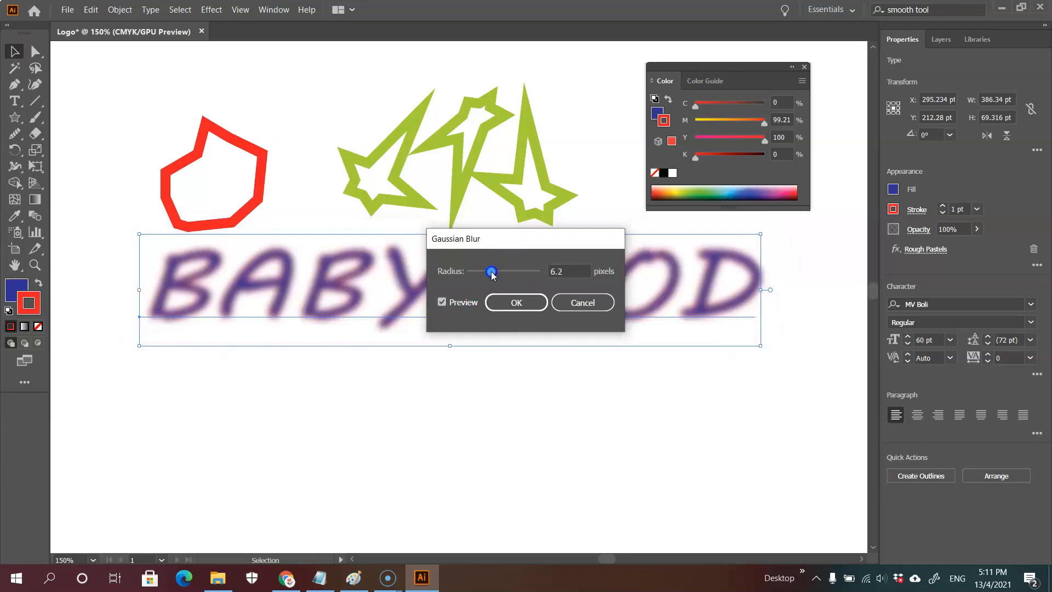
pyautogui.click(584, 302)
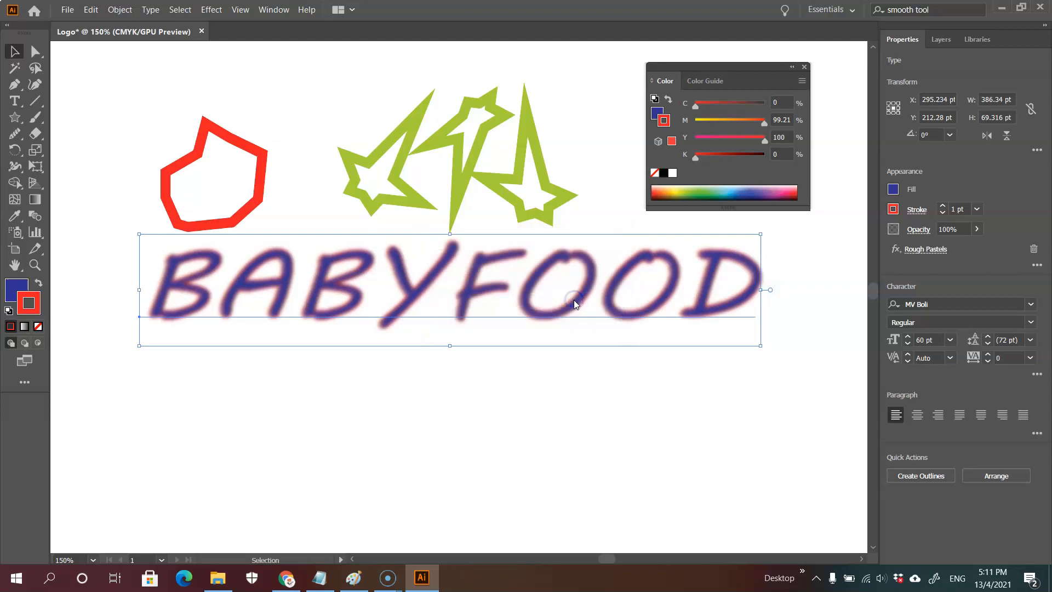
# Step: Duplicate the BABYFOOD text directly below the original and reselect the original
pyautogui.press('a')
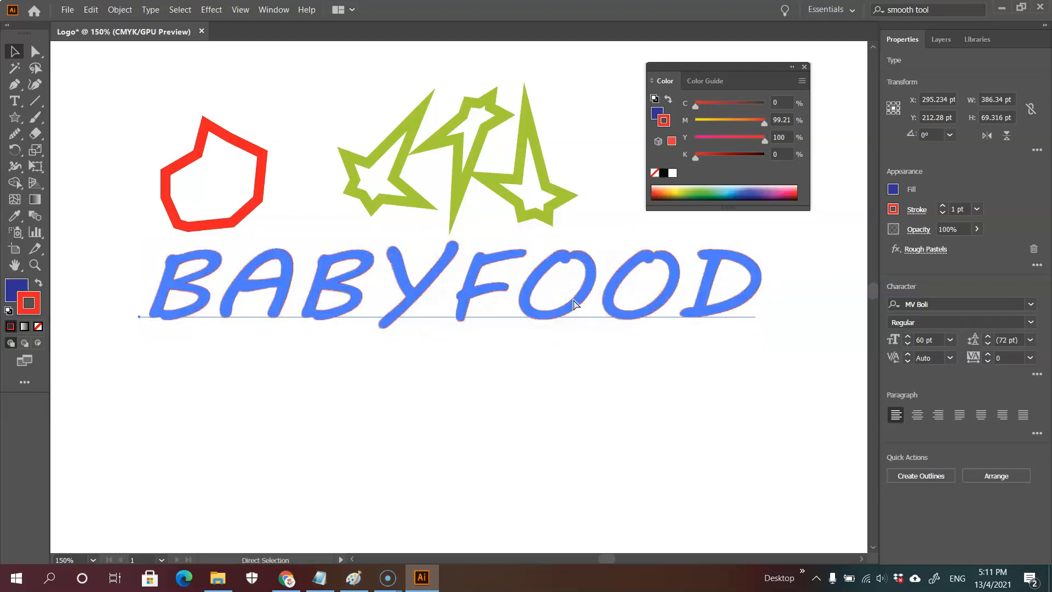
pyautogui.press('v')
pyautogui.moveTo(234, 306); pyautogui.dragTo(232, 392)
pyautogui.click(263, 261)
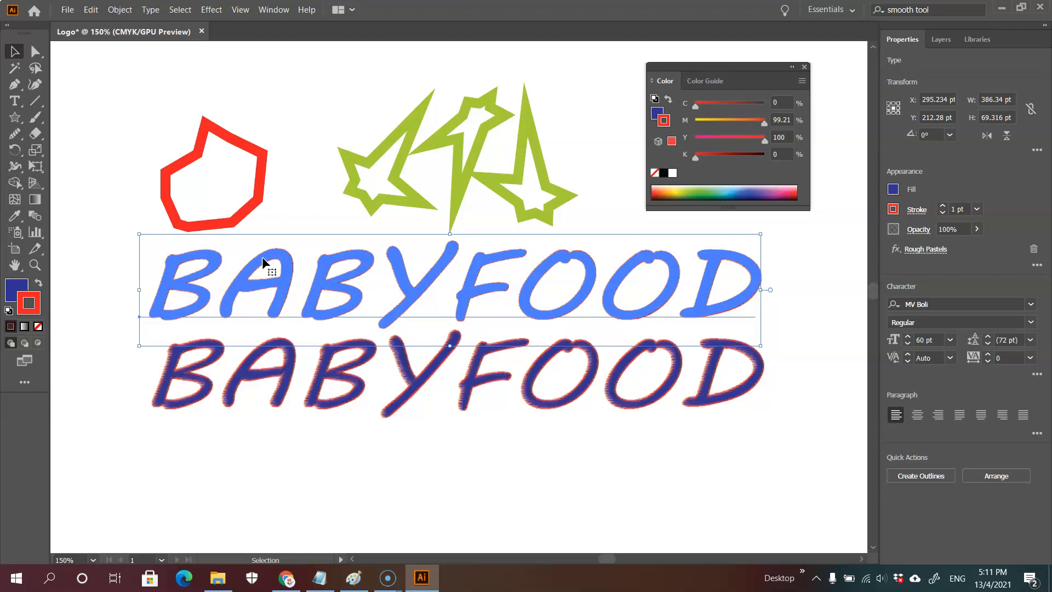
# Step: Try a Gaussian Blur with a preview radius of 7.6 pixels on the upper BABYFOOD text
pyautogui.click(211, 9)
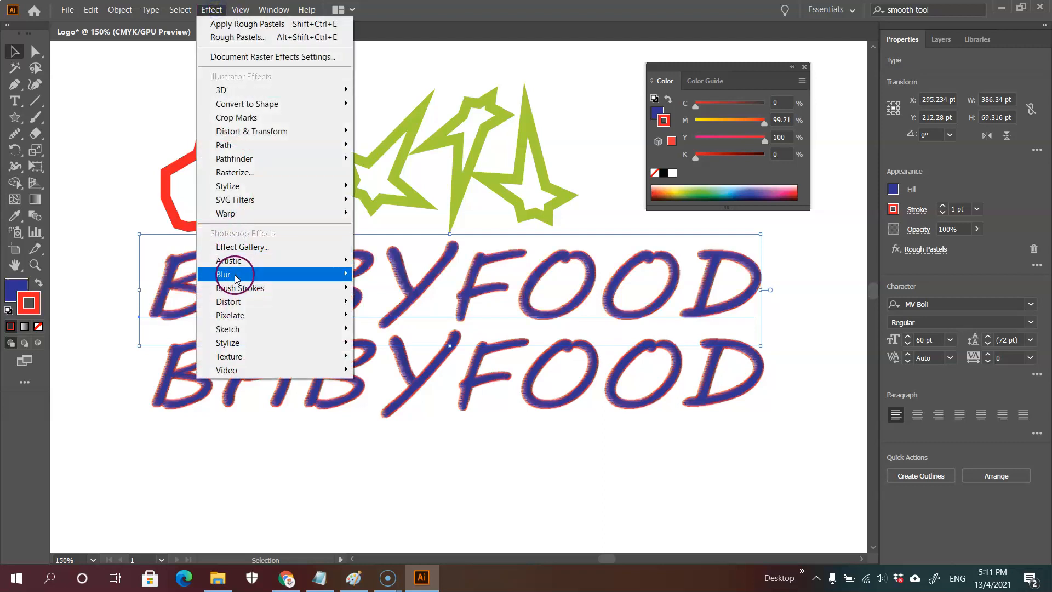
pyautogui.moveTo(227, 275)
pyautogui.click(399, 275)
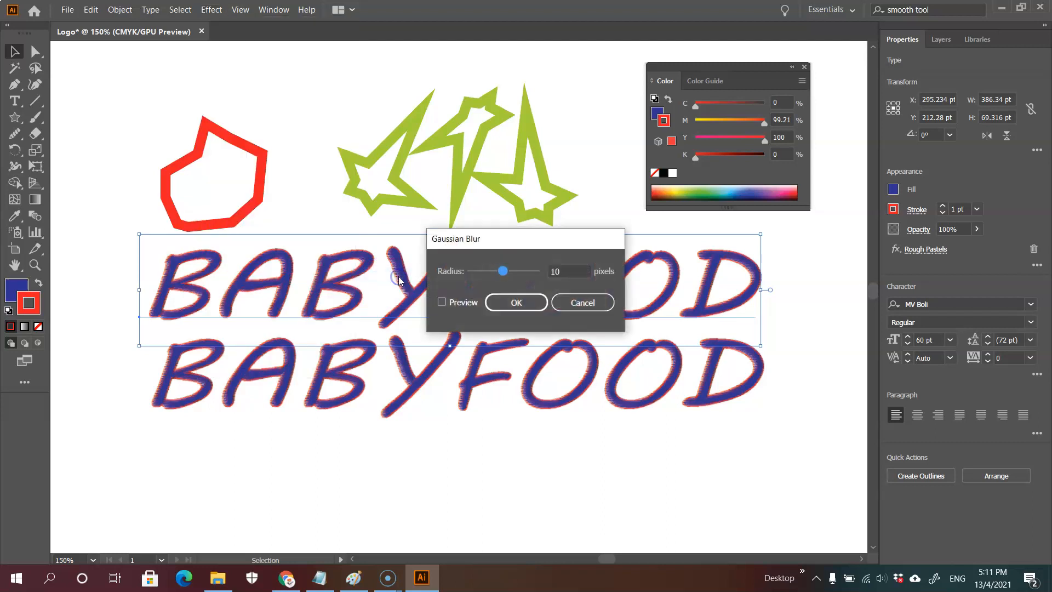
pyautogui.click(455, 311)
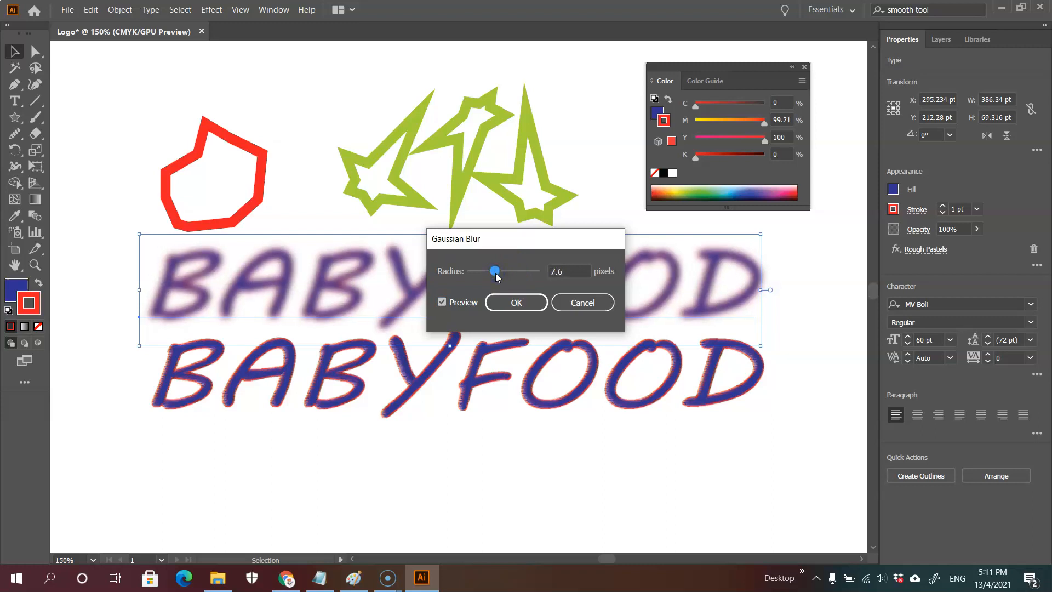
pyautogui.click(573, 303)
# Step: Try a Radial Blur on the upper BABYFOOD text with an amount of 10 and the Zoom method
pyautogui.click(209, 10)
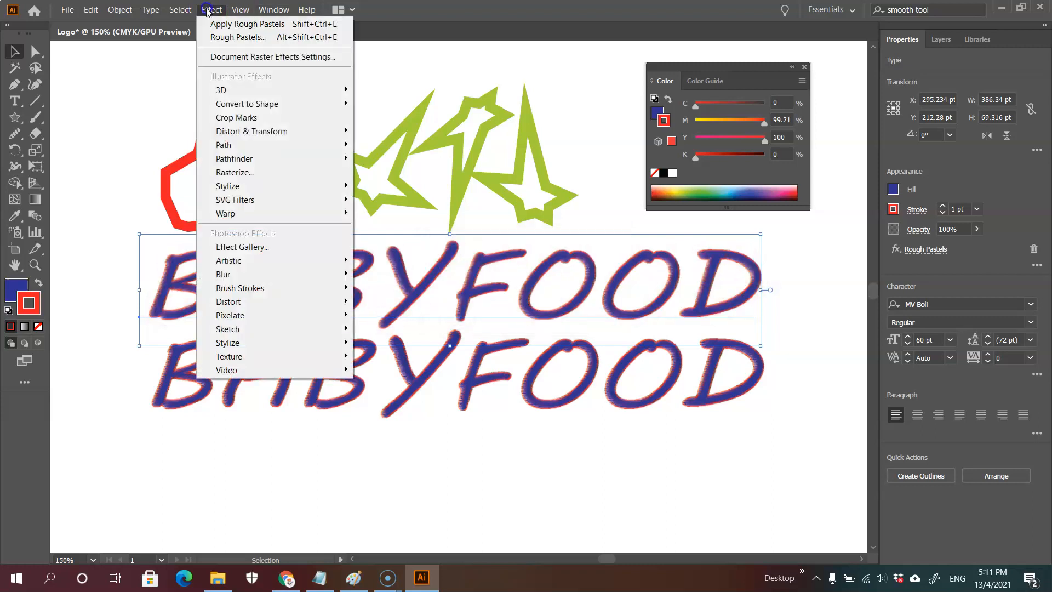
pyautogui.moveTo(268, 274)
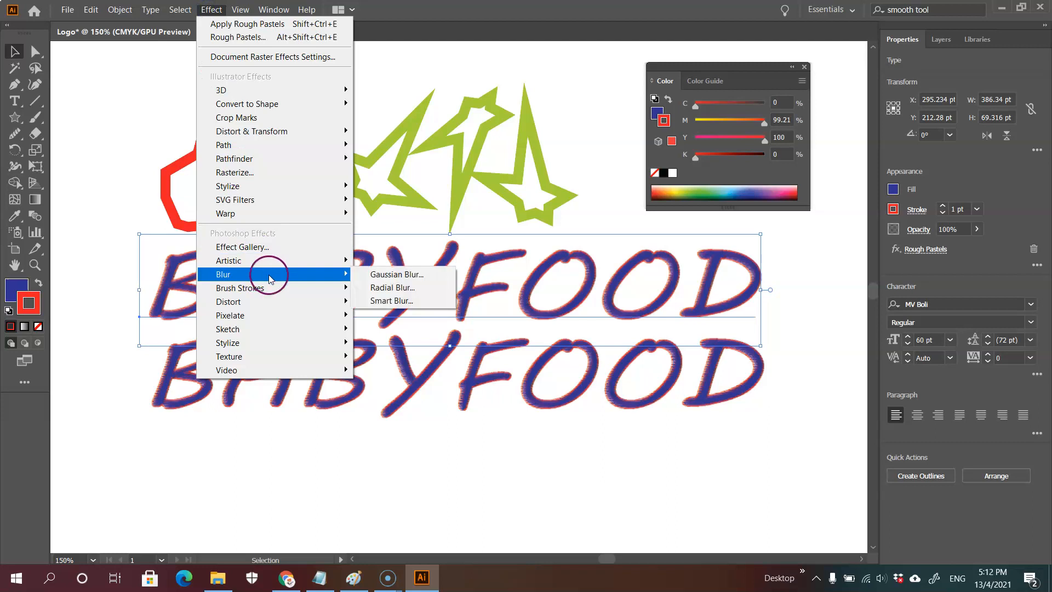
pyautogui.click(384, 288)
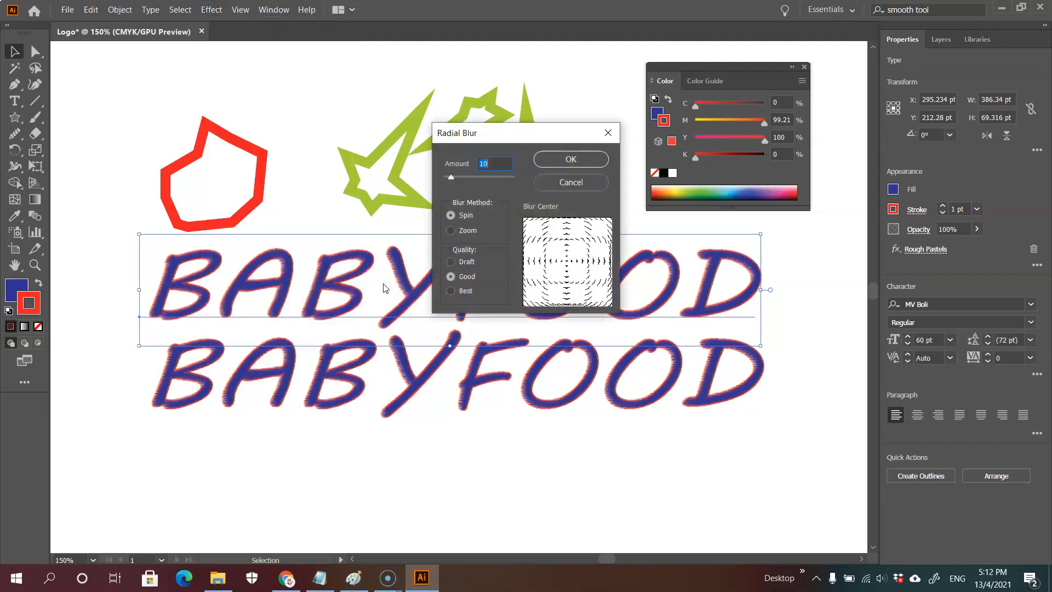
pyautogui.click(451, 230)
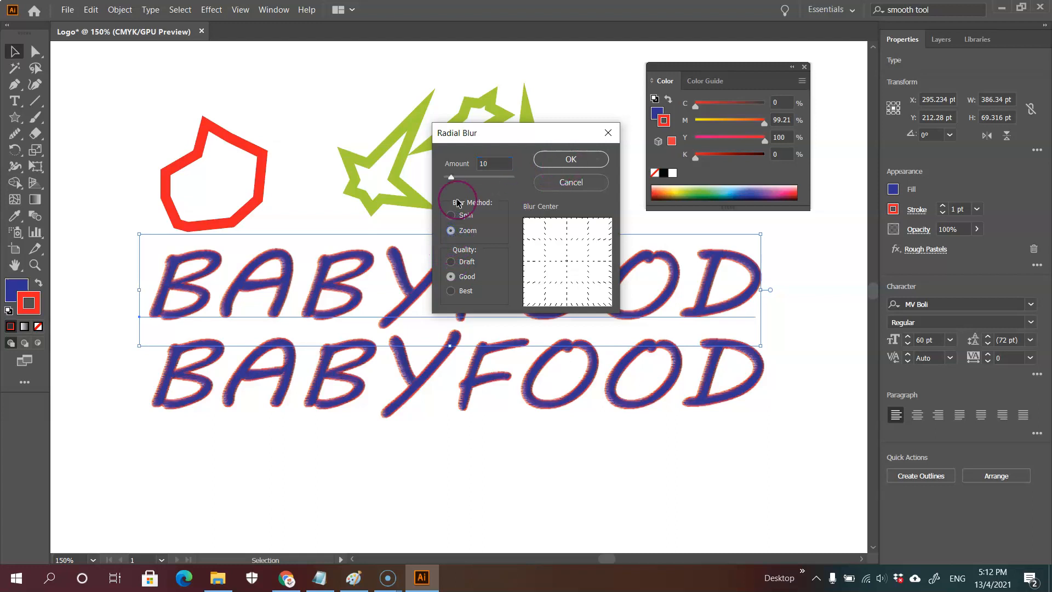
pyautogui.click(564, 160)
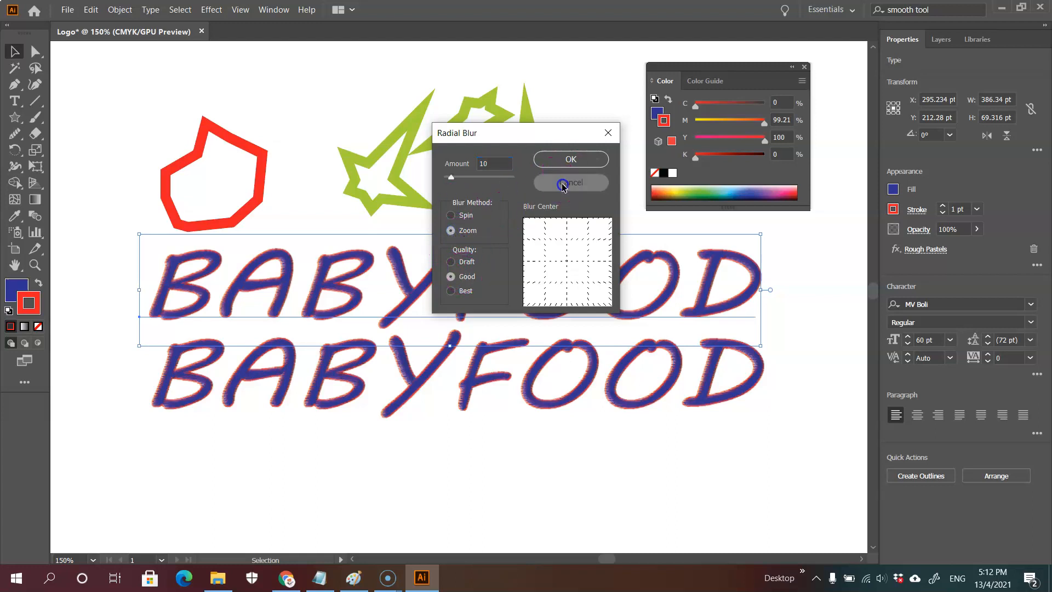
# Step: Apply a Smart Blur to the upper BABYFOOD text with a radius of 9.3 and a threshold of 25
pyautogui.click(241, 6)
pyautogui.moveTo(214, 9)
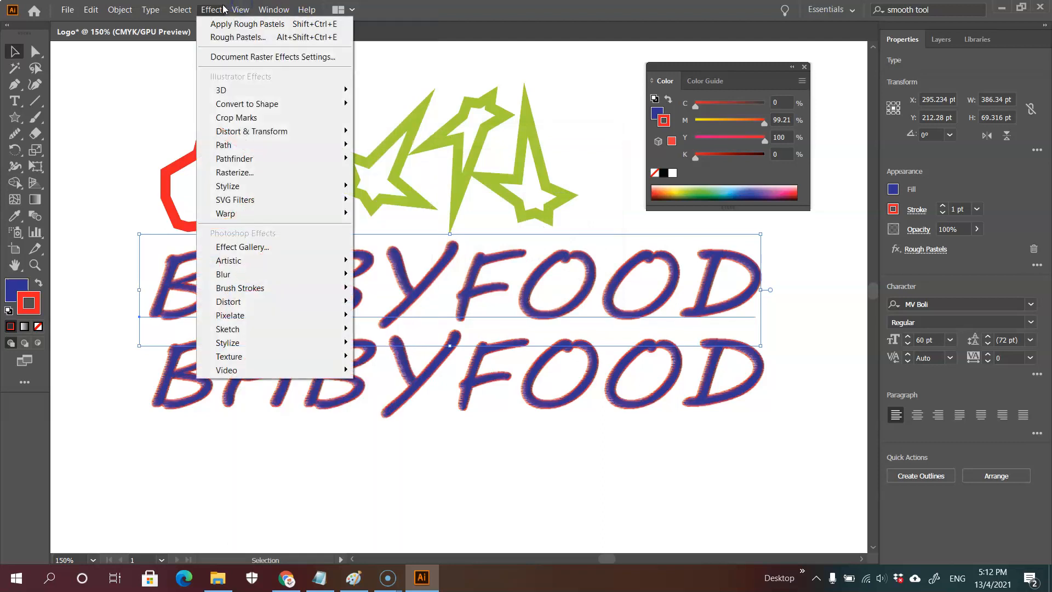
pyautogui.moveTo(298, 294)
pyautogui.moveTo(329, 275)
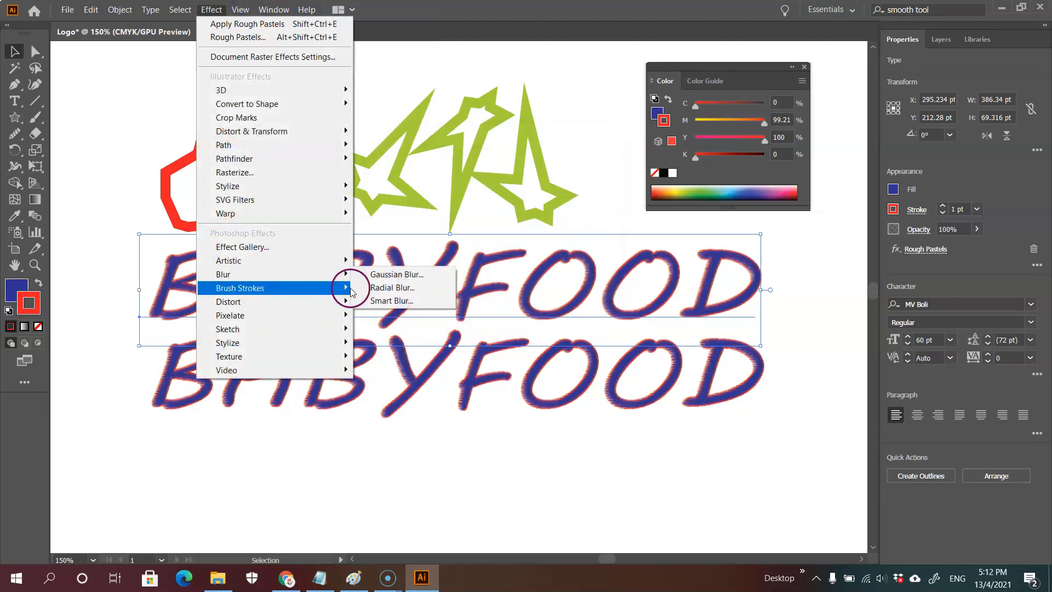
pyautogui.click(386, 300)
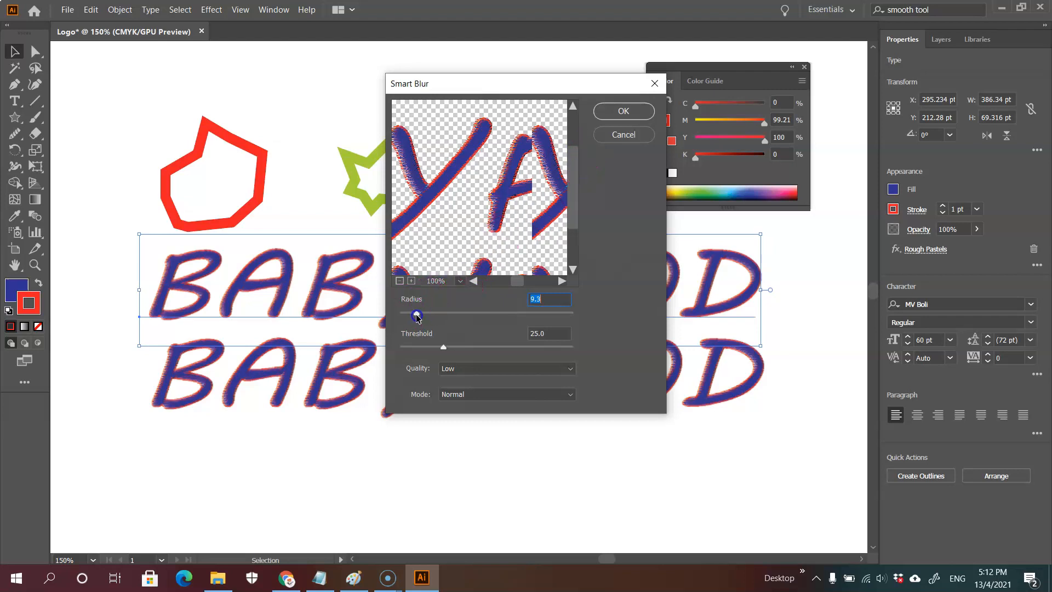
pyautogui.click(625, 112)
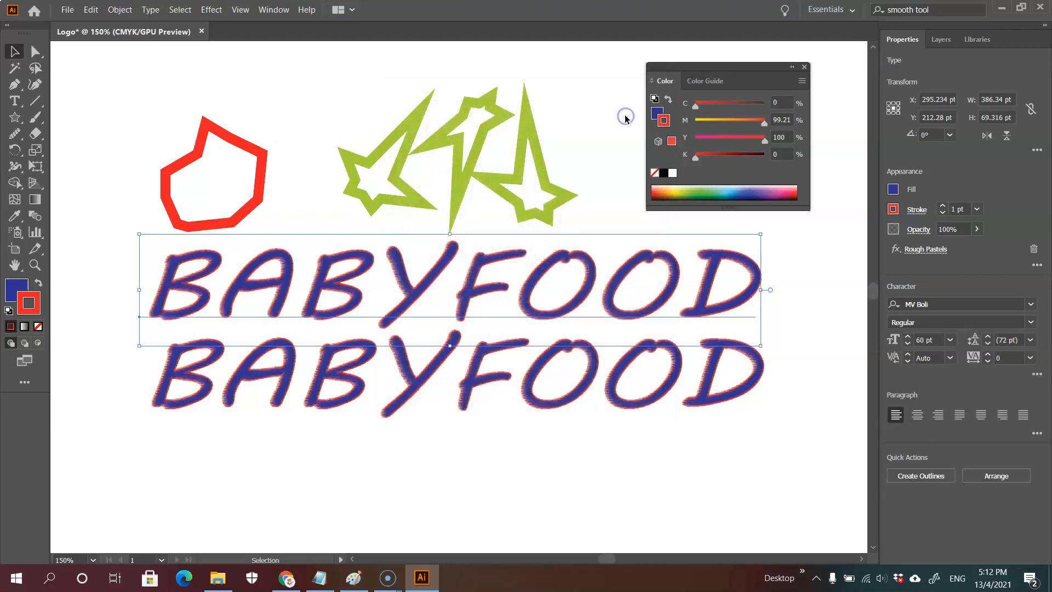
# Step: Apply a Gaussian Blur with a 10-pixel radius to the upper BABYFOOD text
pyautogui.click(325, 524)
pyautogui.click(332, 316)
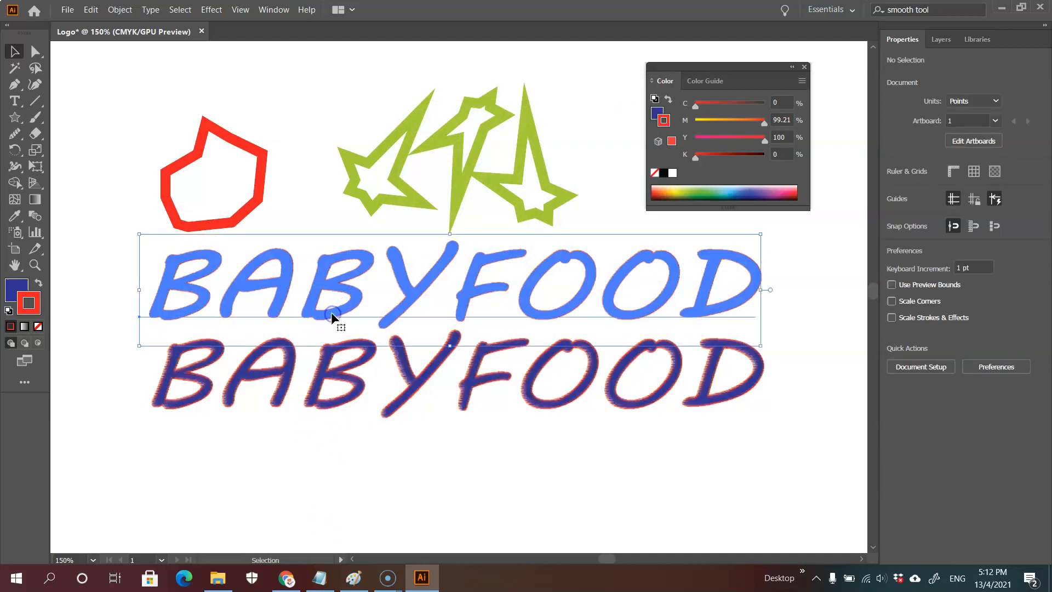
pyautogui.click(211, 11)
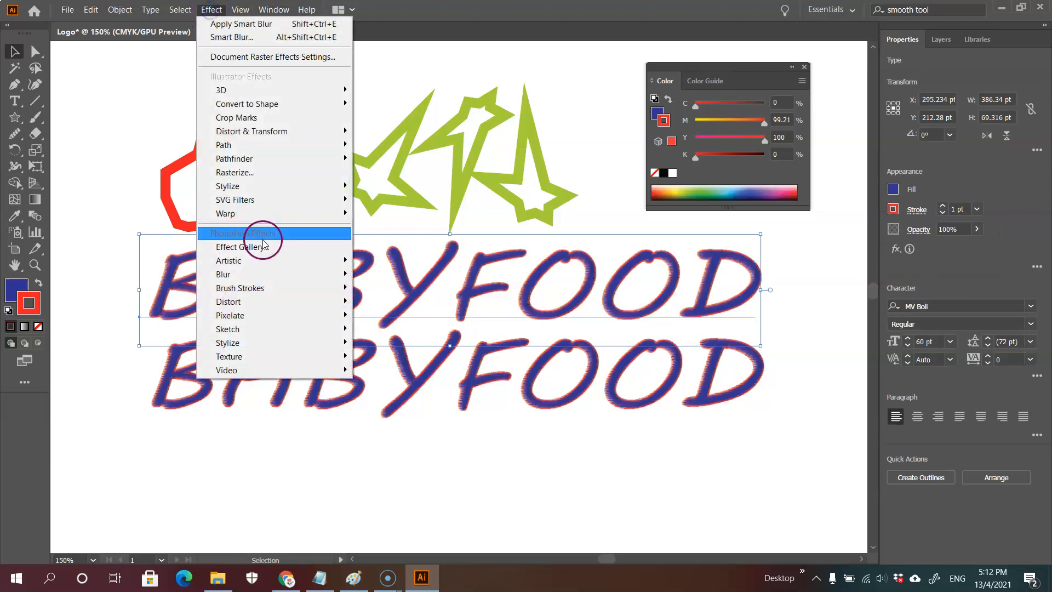
pyautogui.moveTo(260, 269)
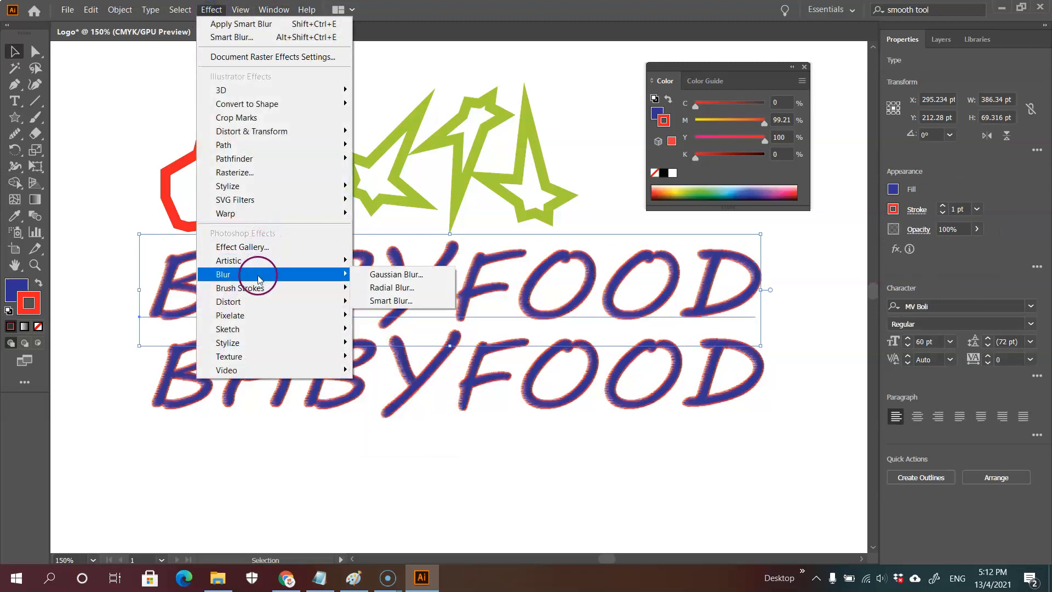
pyautogui.click(377, 275)
pyautogui.click(477, 305)
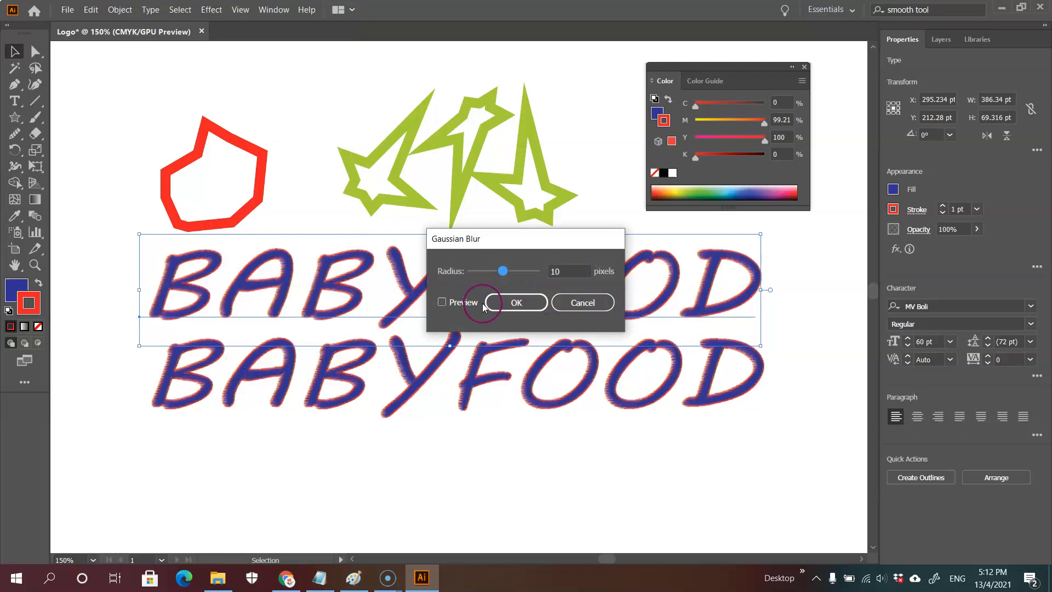
pyautogui.click(489, 302)
# Step: Move the sharp lower BABYFOOD copy up over the blurred text, slightly below it as a glow, and deselect
pyautogui.moveTo(474, 355); pyautogui.dragTo(471, 288)
pyautogui.click(444, 448)
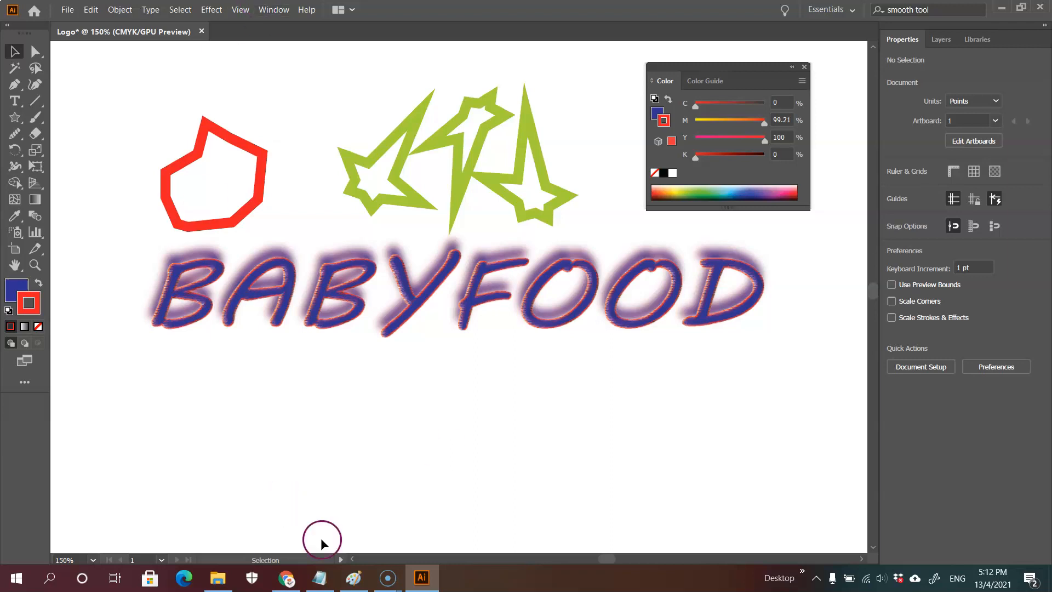
# Step: Switch to Chrome and search Google for "carrot cartoon"
pyautogui.click(282, 579)
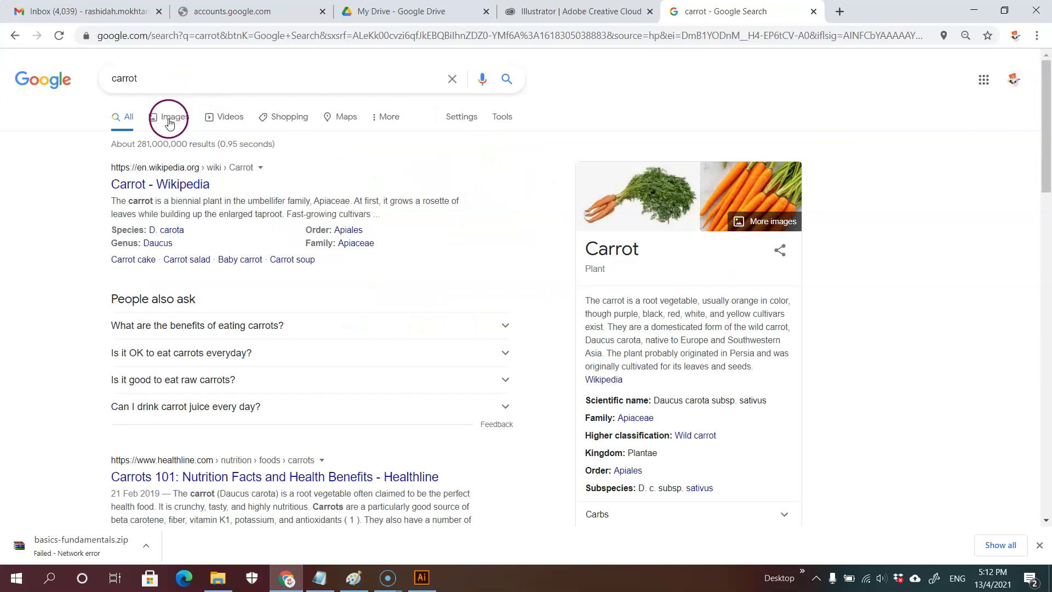
pyautogui.click(180, 81)
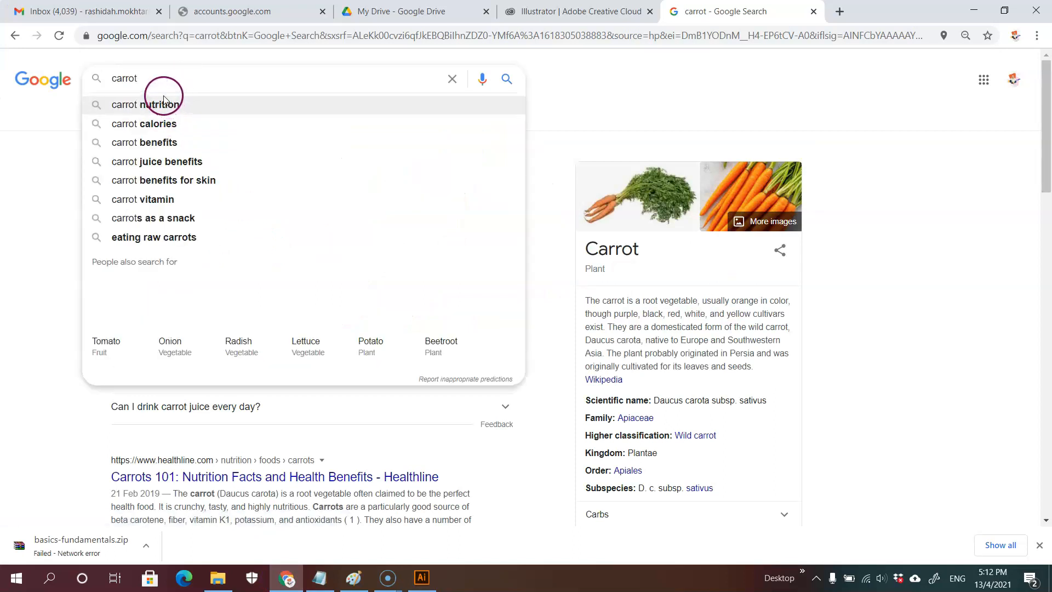
pyautogui.click(158, 78)
pyautogui.click(157, 78)
pyautogui.write('dartoon')
pyautogui.press('Return')
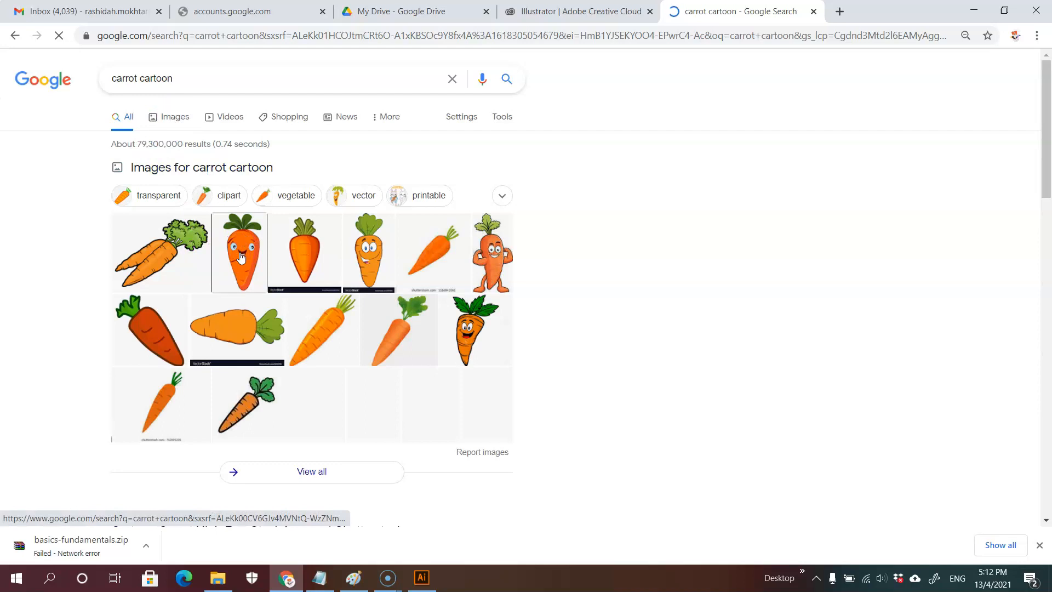
# Step: Open the image results for the carrot cartoon and select the smiling carrot with blue eyes for a larger preview
pyautogui.click(241, 256)
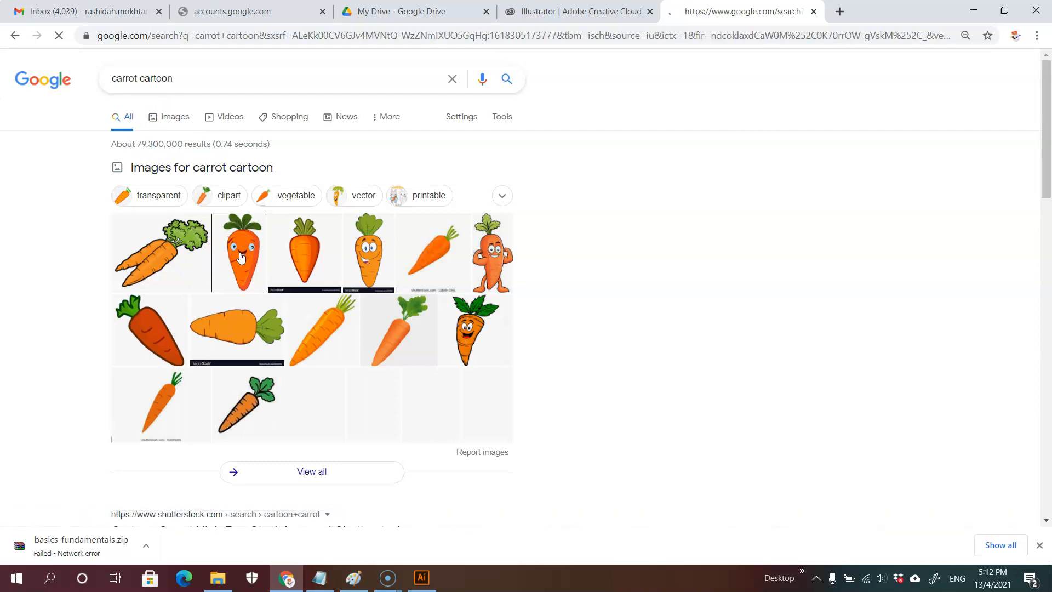
pyautogui.click(303, 496)
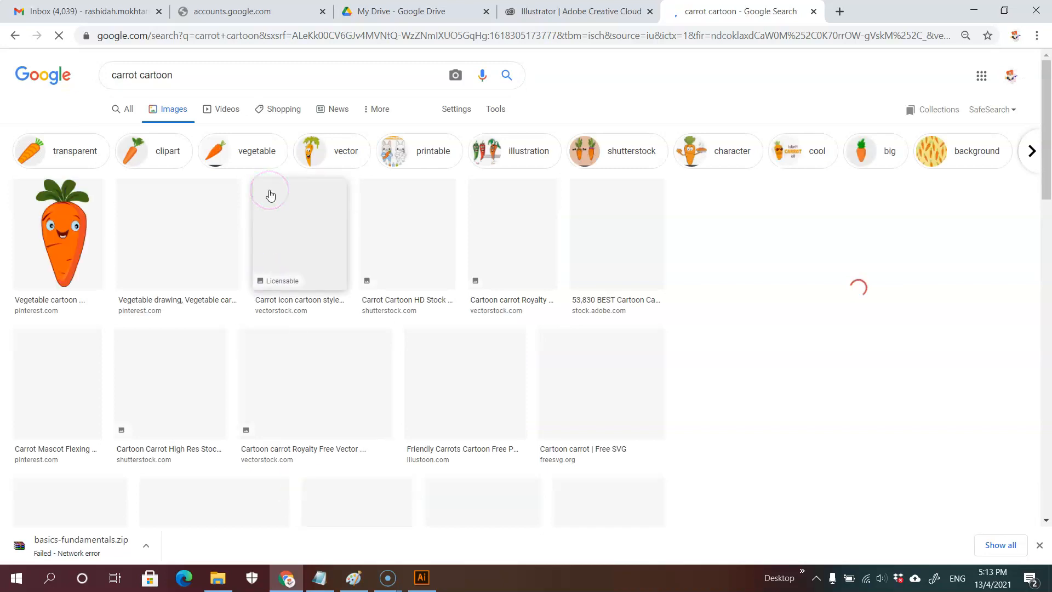
pyautogui.click(91, 246)
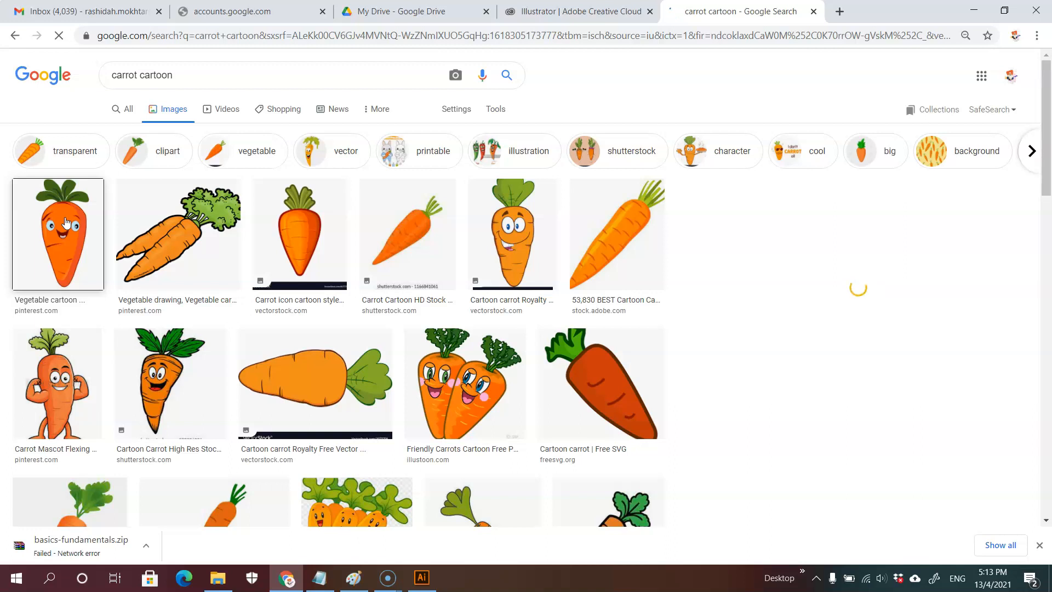
pyautogui.click(422, 578)
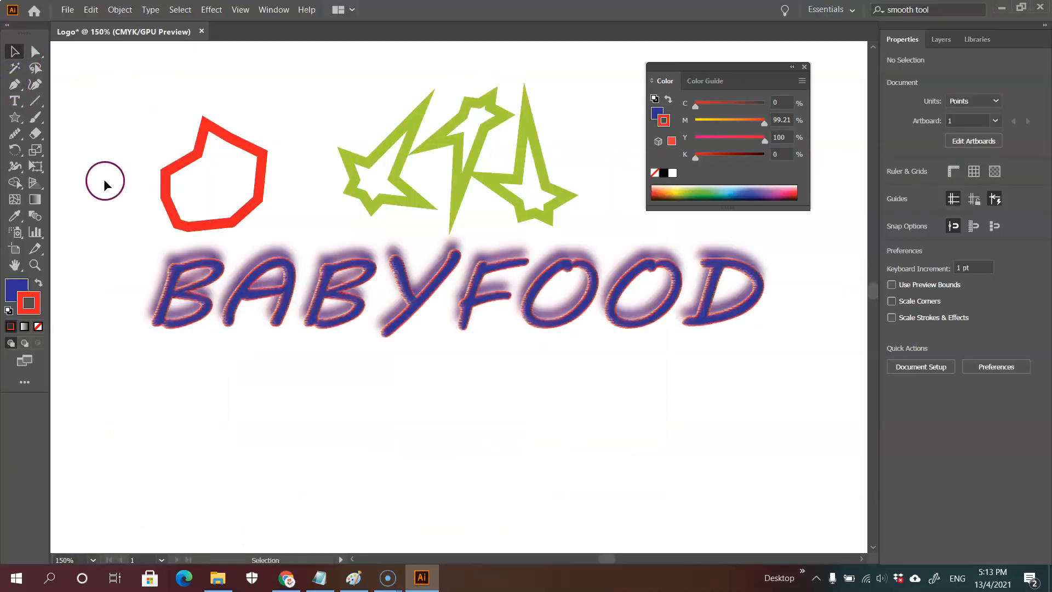
pyautogui.click(286, 578)
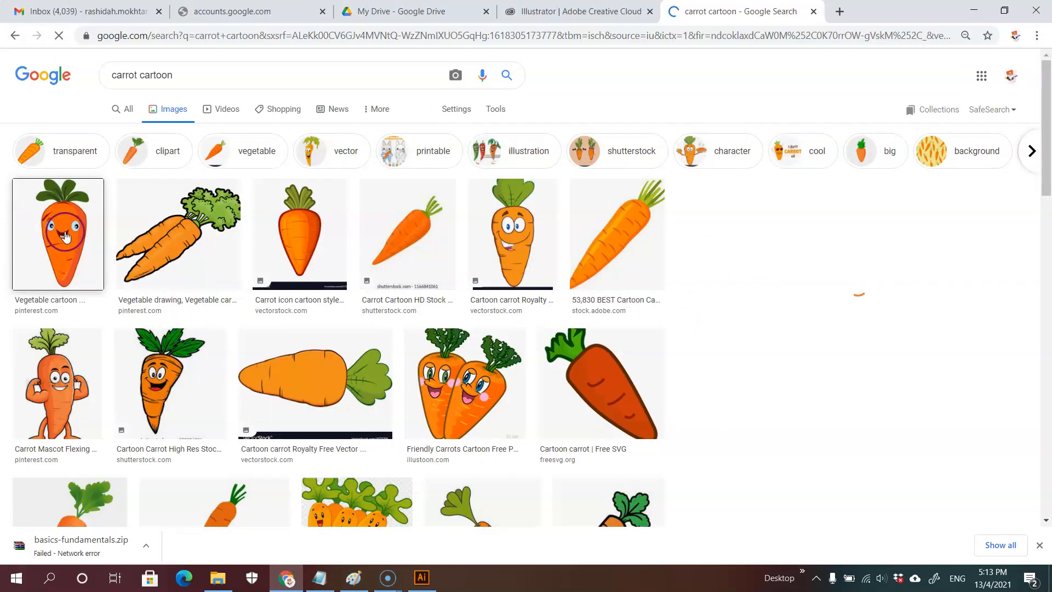
# Step: Copy the smiling carrot thumbnail and paste it into the logo document in Illustrator
pyautogui.rightClick(65, 236)
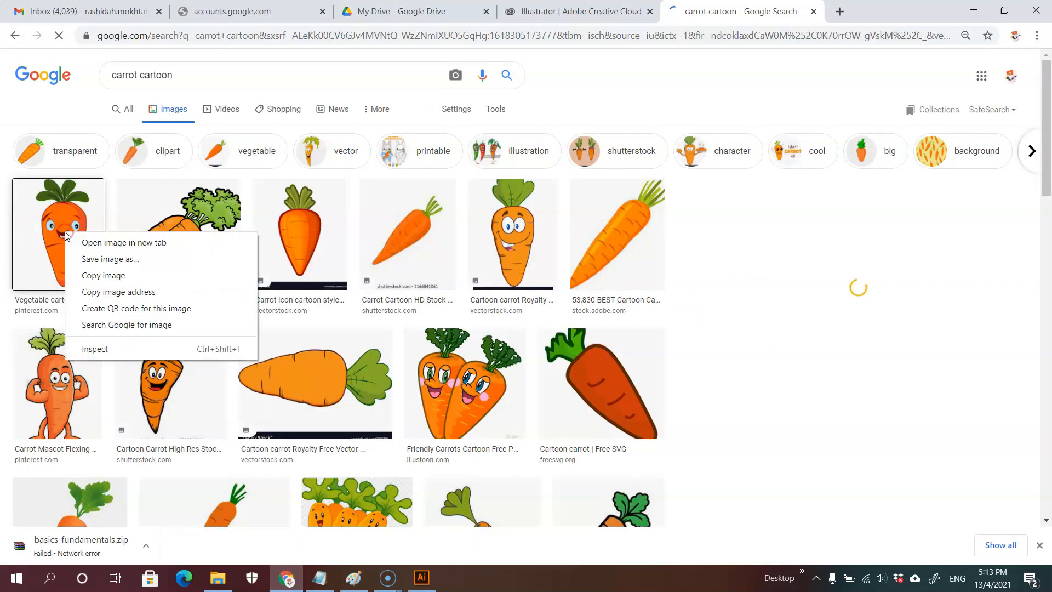
pyautogui.click(103, 272)
pyautogui.click(422, 576)
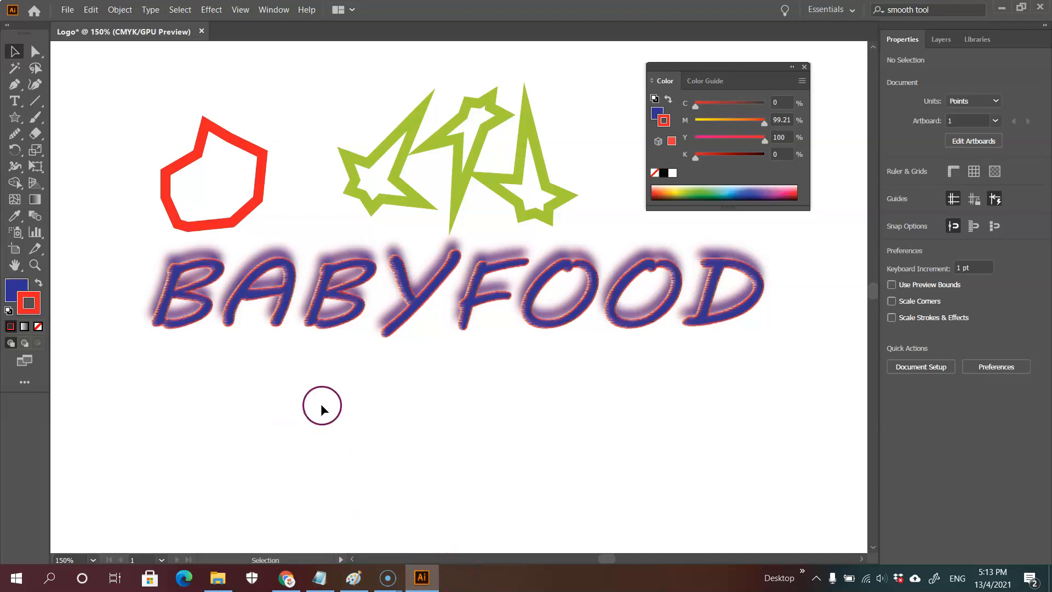
pyautogui.click(91, 11)
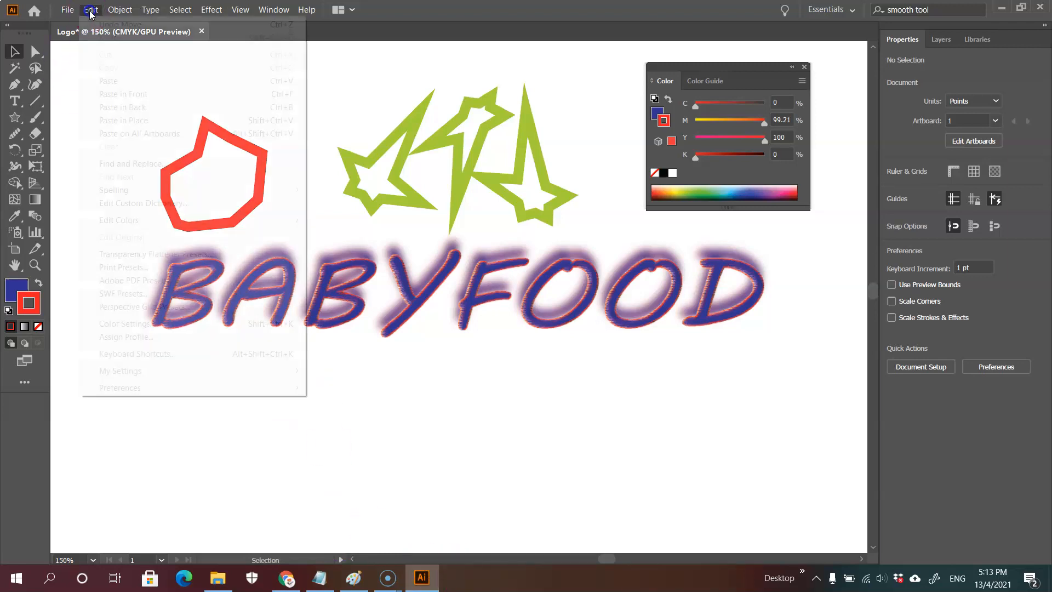
pyautogui.click(101, 82)
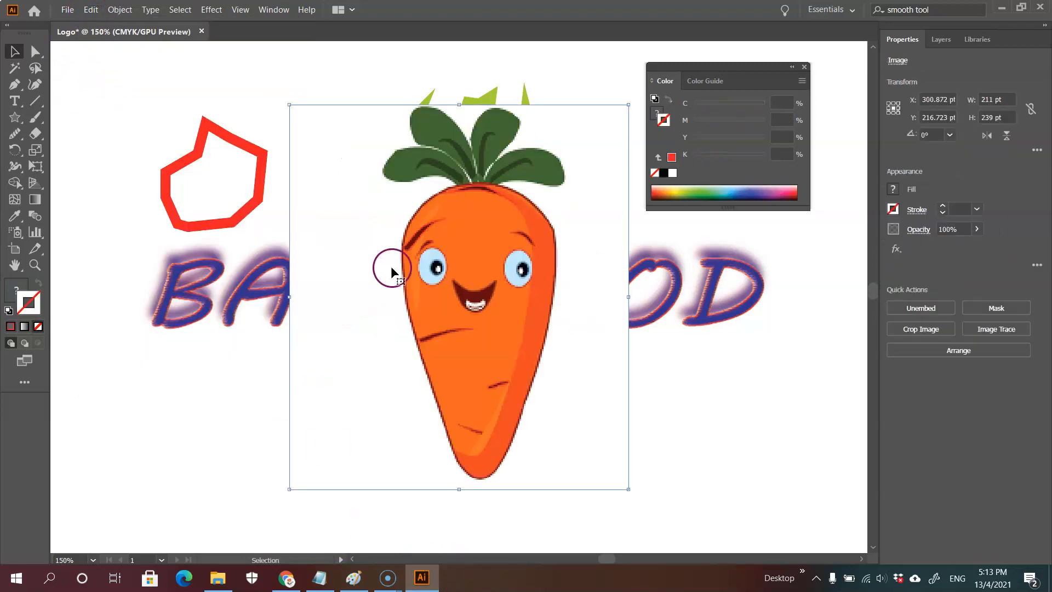
# Step: Scale the pasted carrot image down to about 135 × 177 pt and move it below the BABYFOOD text
pyautogui.moveTo(290, 105); pyautogui.dragTo(411, 205)
pyautogui.moveTo(526, 312); pyautogui.dragTo(465, 479)
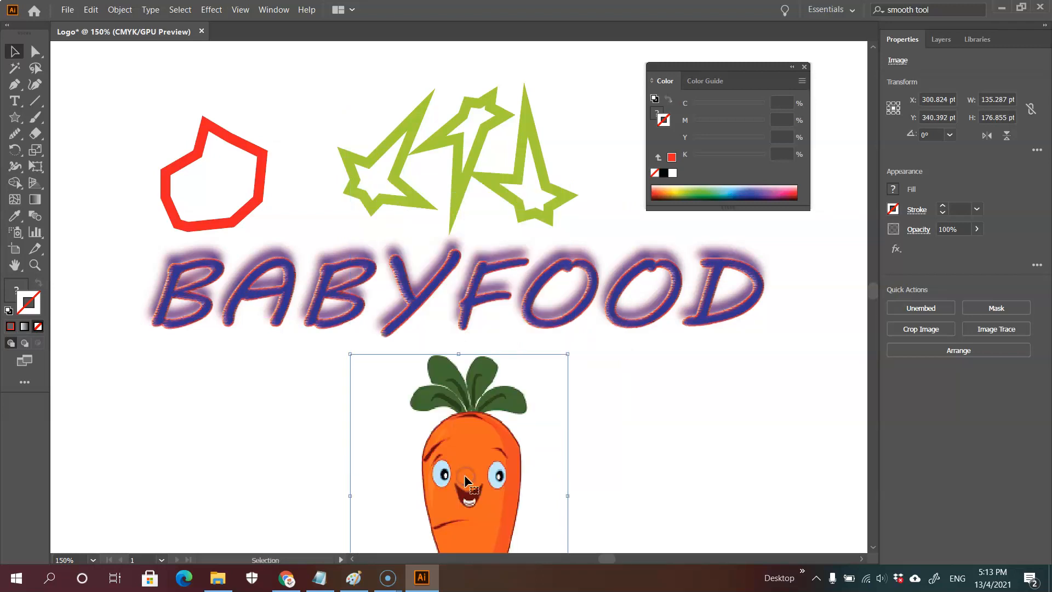
pyautogui.click(872, 548)
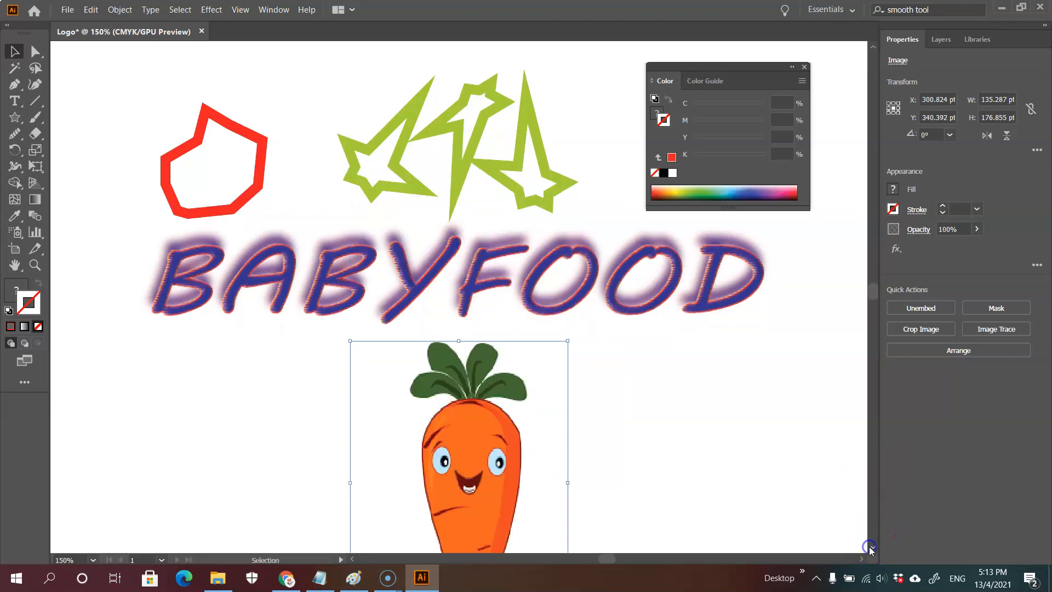
pyautogui.click(871, 547)
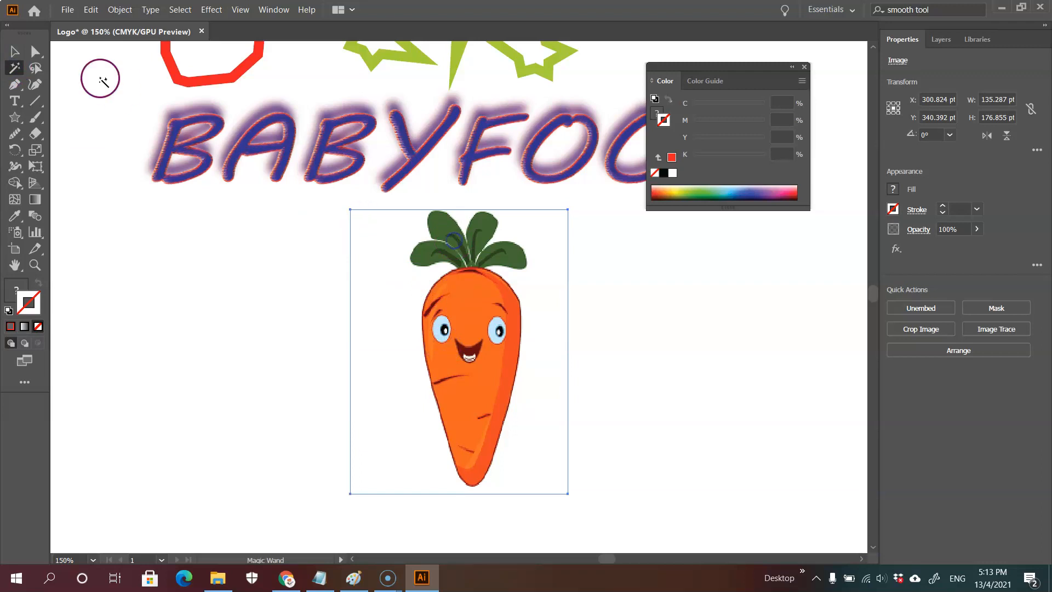
# Step: Try the Magic Wand and Scissors tools on the white background around the carrot
pyautogui.click(643, 315)
pyautogui.click(406, 286)
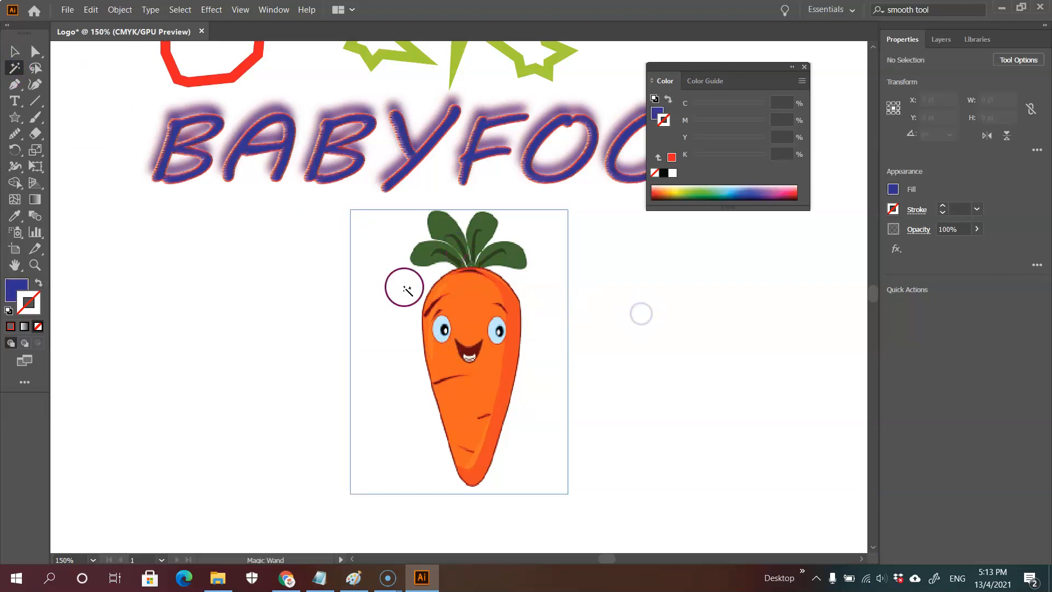
pyautogui.click(31, 131)
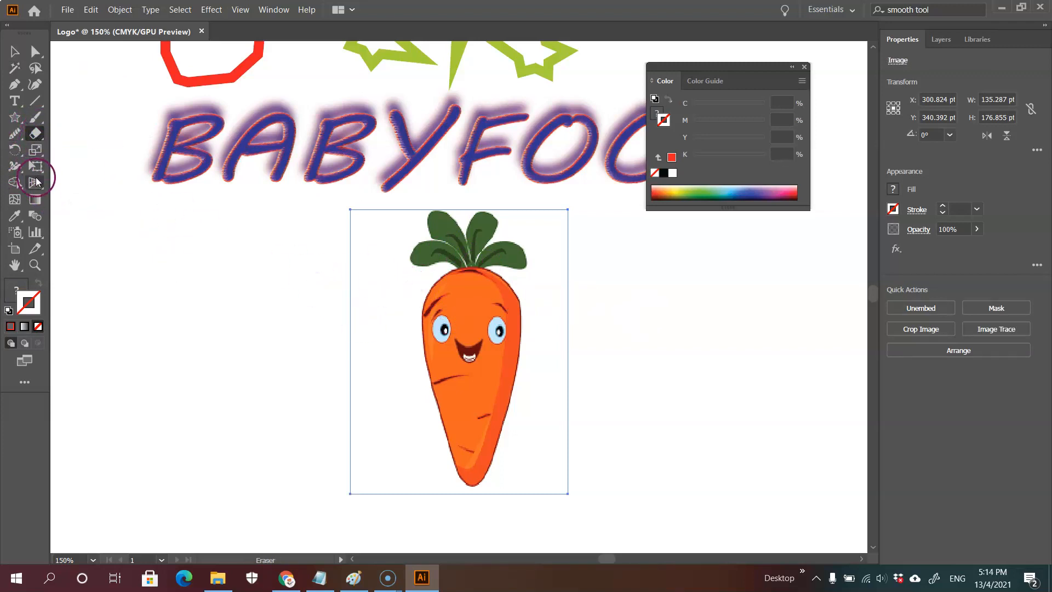
pyautogui.moveTo(36, 135)
pyautogui.mouseDown()
pyautogui.moveTo(55, 150)
pyautogui.moveTo(72, 147)
pyautogui.mouseUp()
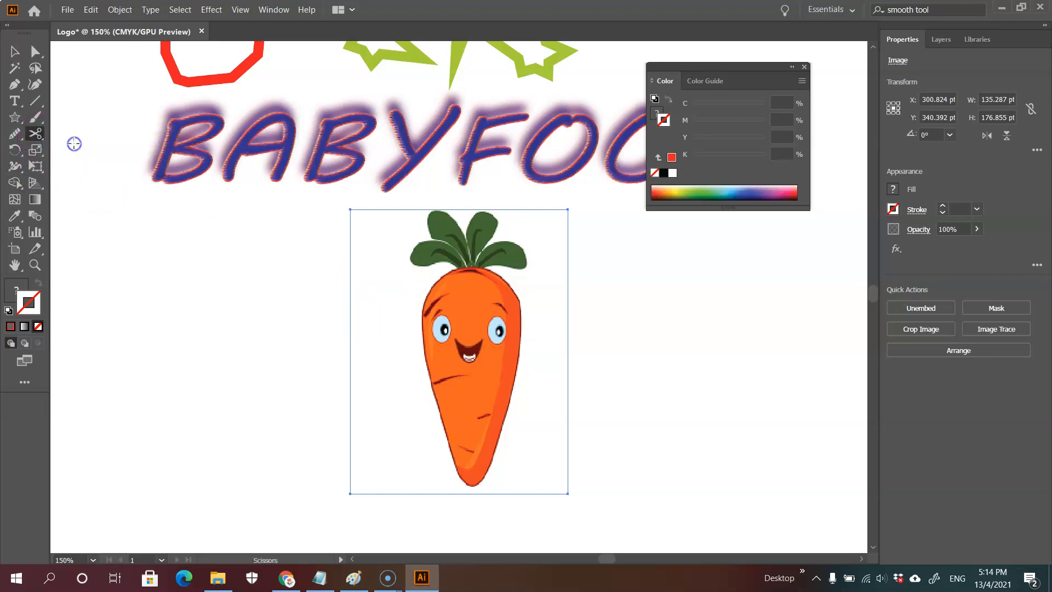
pyautogui.click(397, 306)
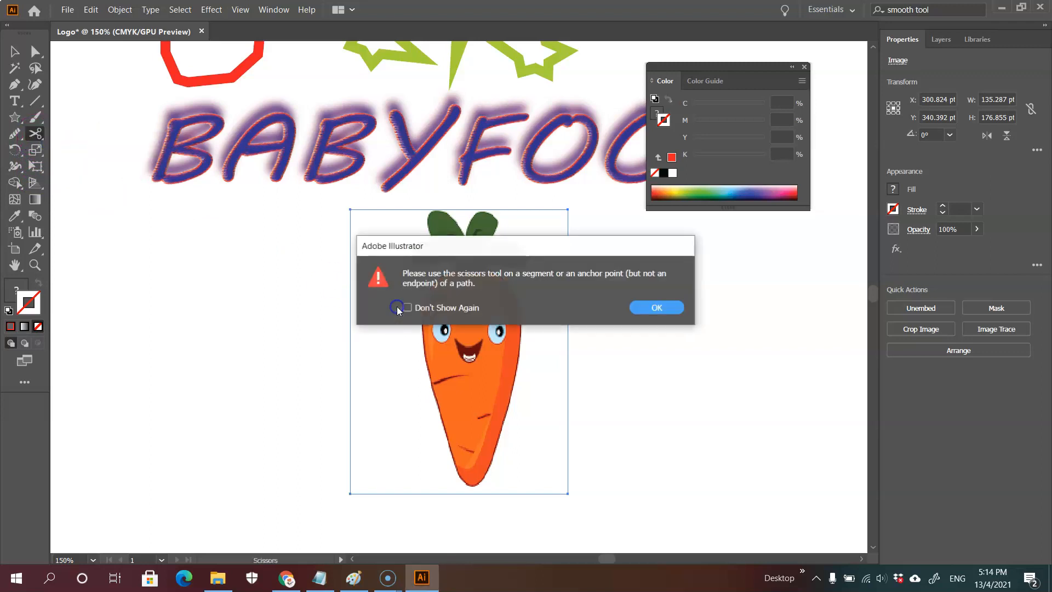
pyautogui.click(656, 308)
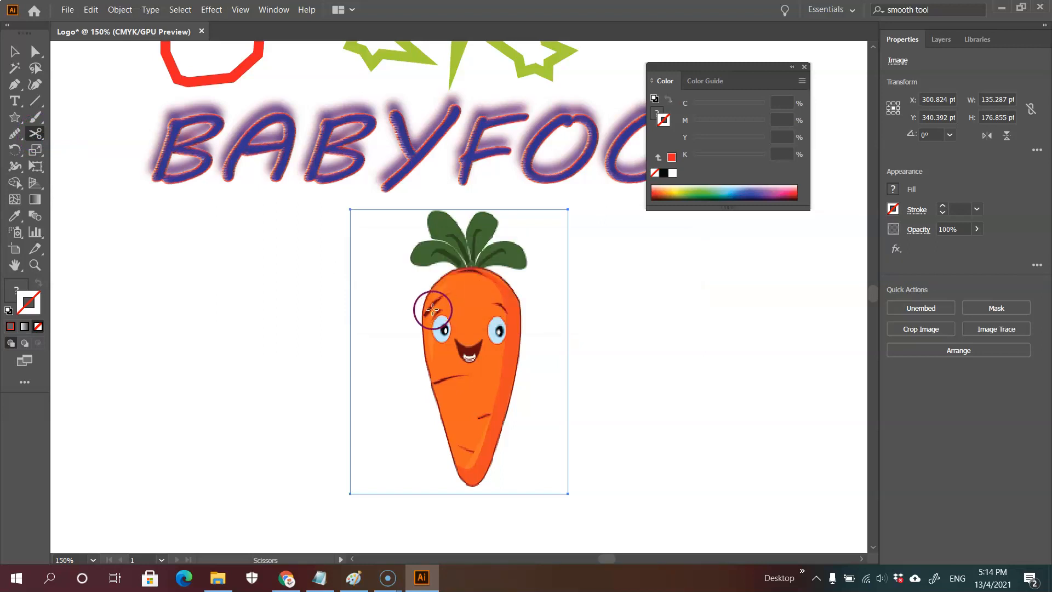
pyautogui.click(409, 294)
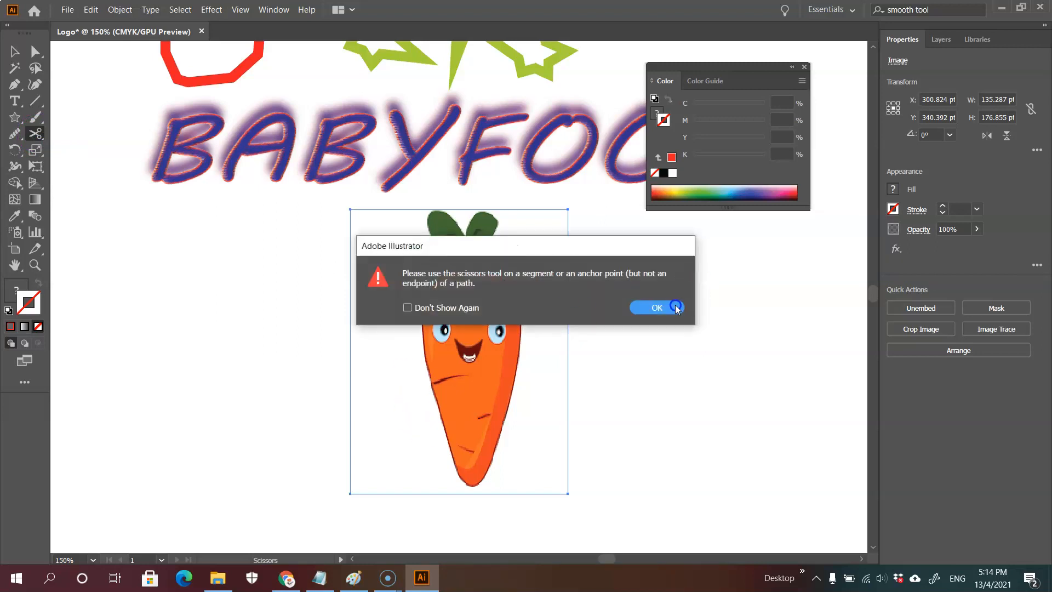
pyautogui.click(678, 308)
# Step: Move the carrot image about 29 pt to the left and rotate it about 40° clockwise
pyautogui.click(13, 50)
pyautogui.moveTo(480, 321); pyautogui.dragTo(423, 331)
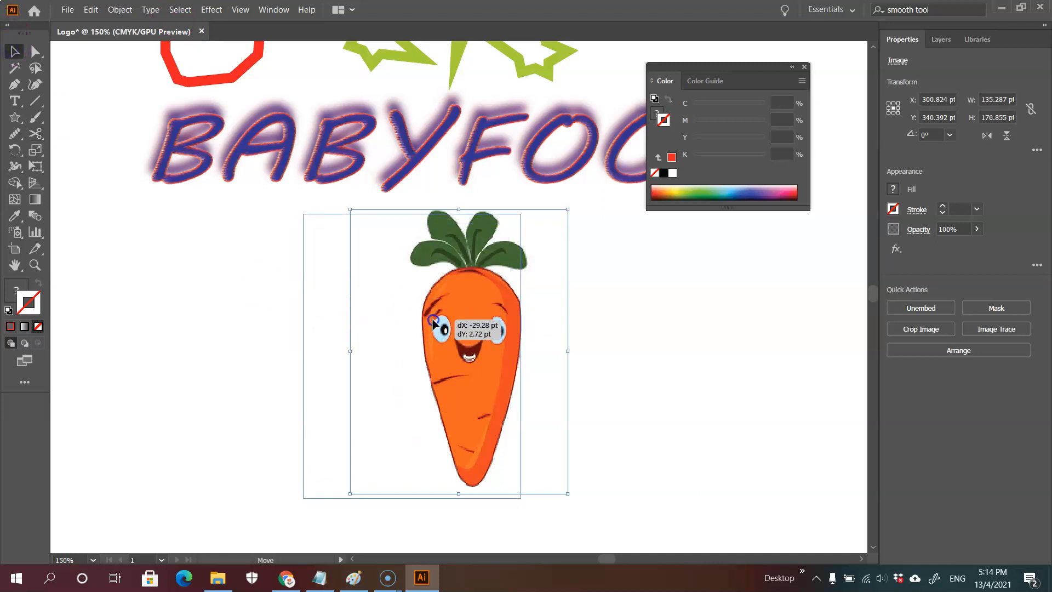
pyautogui.click(593, 361)
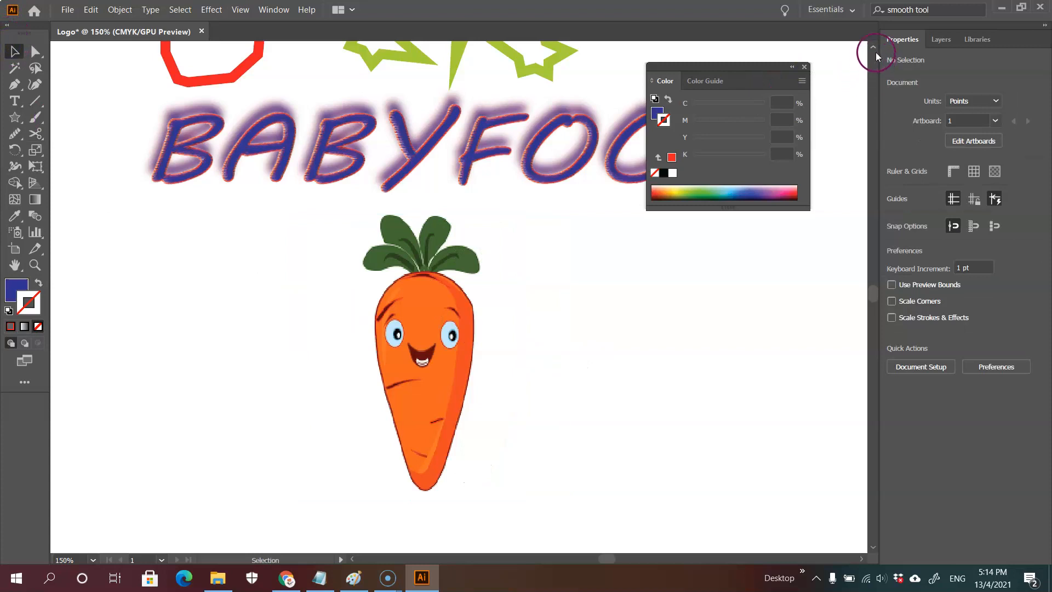
pyautogui.scroll(2, 874, 48)
pyautogui.click(411, 326)
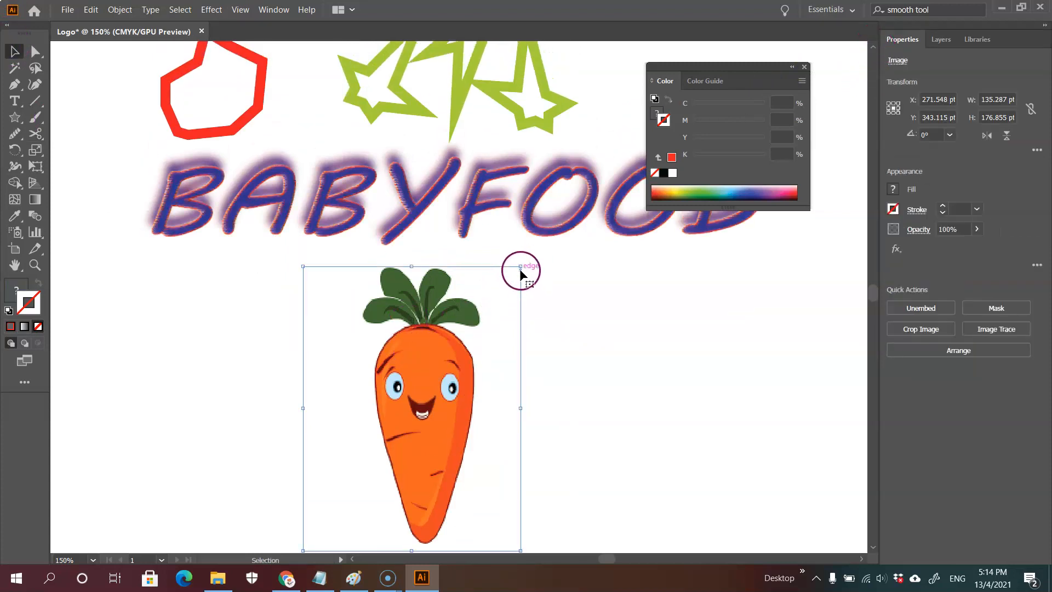
pyautogui.moveTo(521, 267); pyautogui.dragTo(626, 358)
# Step: Copy the large carrot preview from Chrome and paste it into the Illustrator document in place of the rotated carrot
pyautogui.click(286, 578)
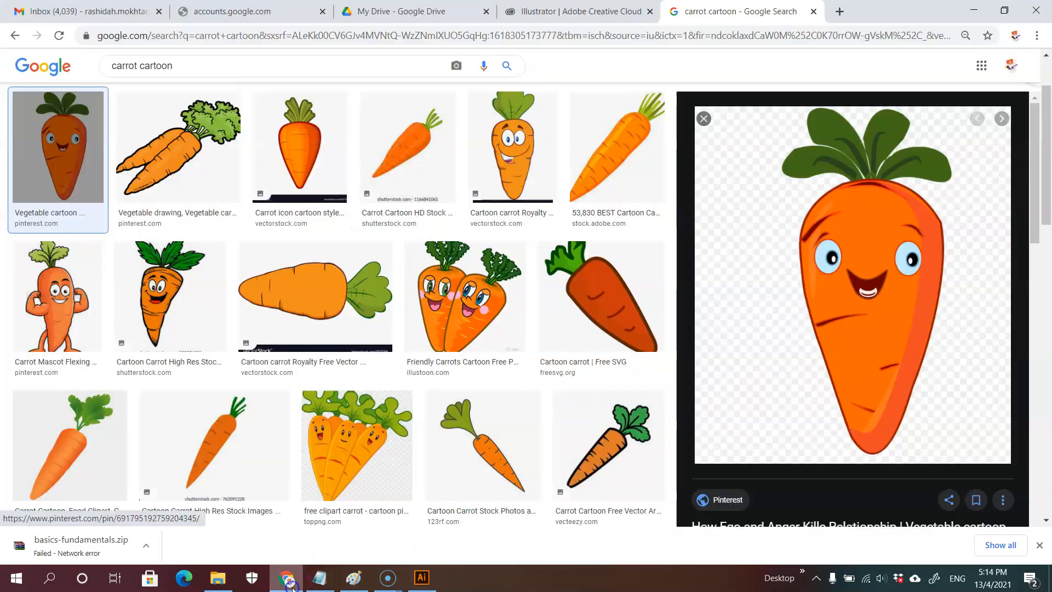
pyautogui.click(254, 66)
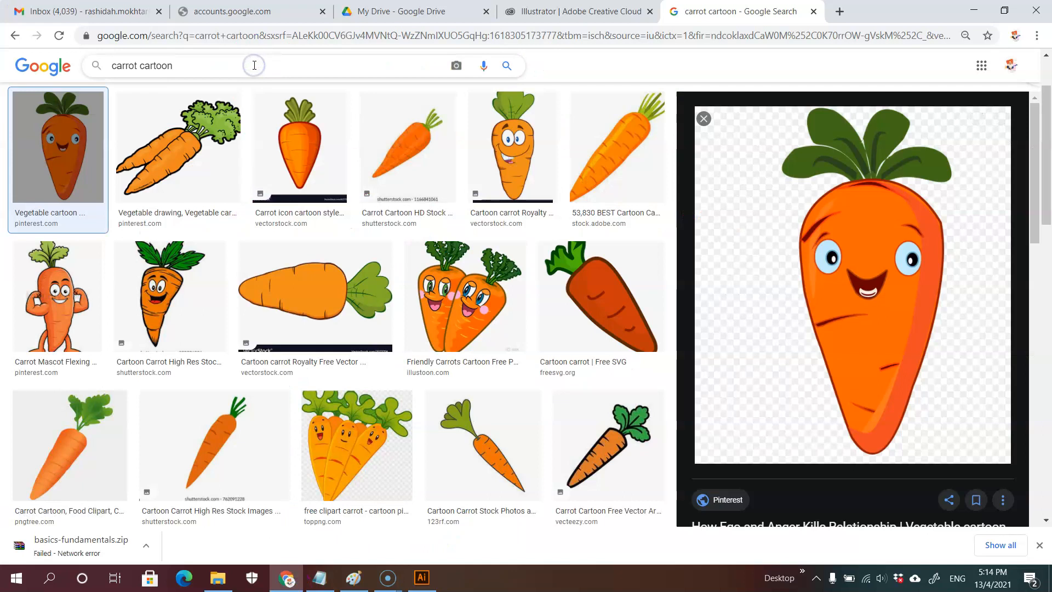
pyautogui.rightClick(843, 240)
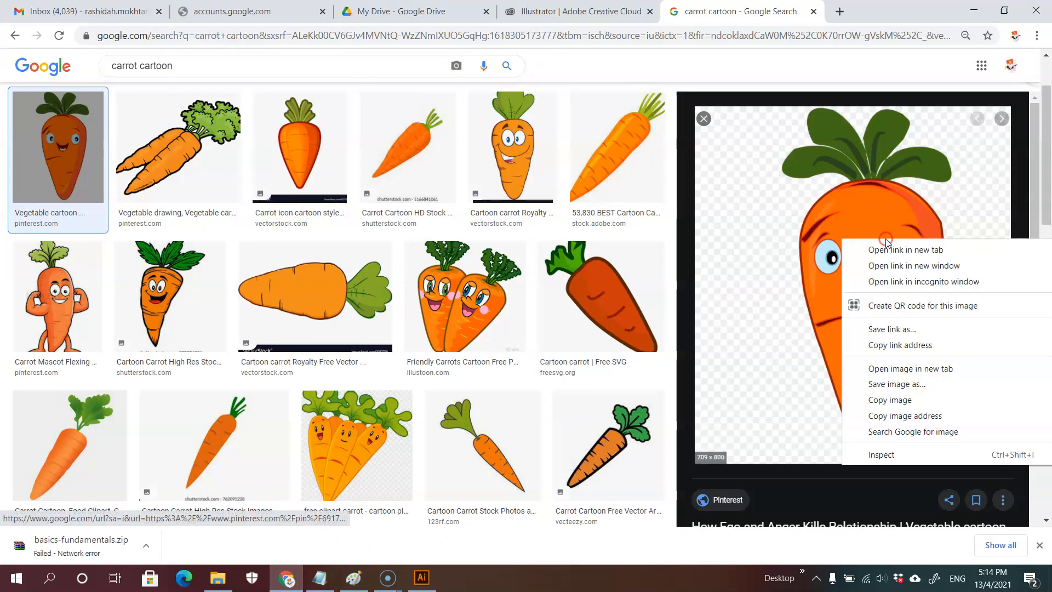
pyautogui.click(907, 399)
pyautogui.click(421, 577)
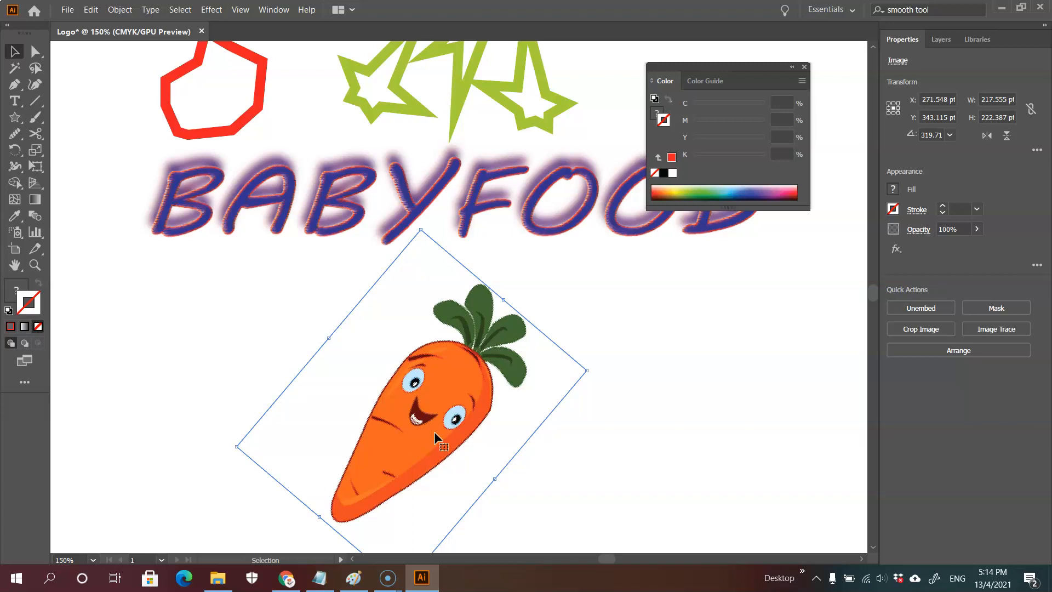
pyautogui.press('Delete')
pyautogui.hotkey('ctrl', 'v')
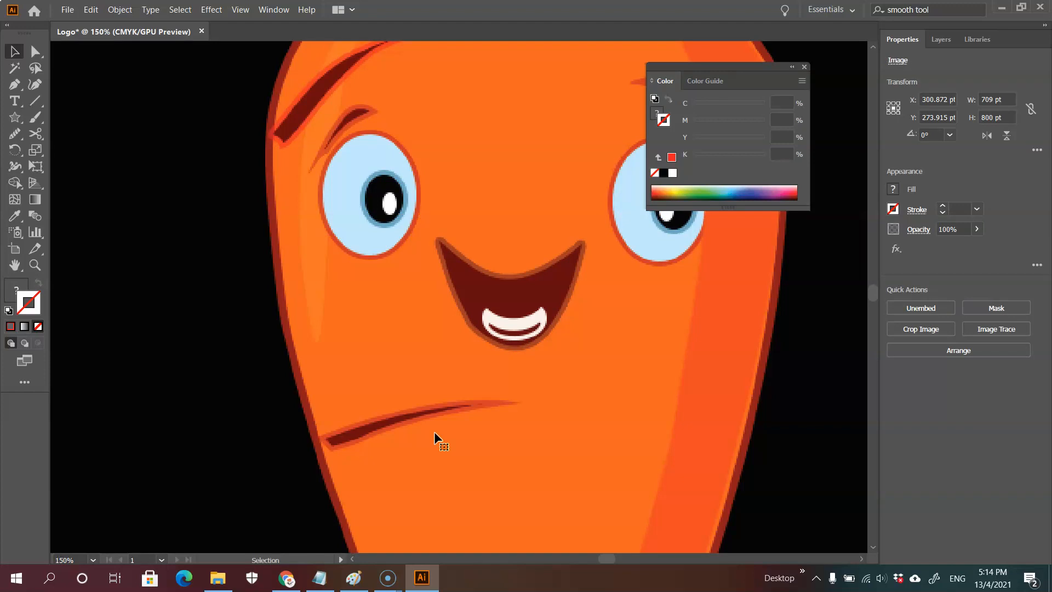
# Step: Delete the oversized carrot image with the black background from the artboard
pyautogui.hotkey('ctrl', '-')
pyautogui.hotkey('ctrl', '-')
pyautogui.hotkey('ctrl', '-')
pyautogui.hotkey('ctrl', '-')
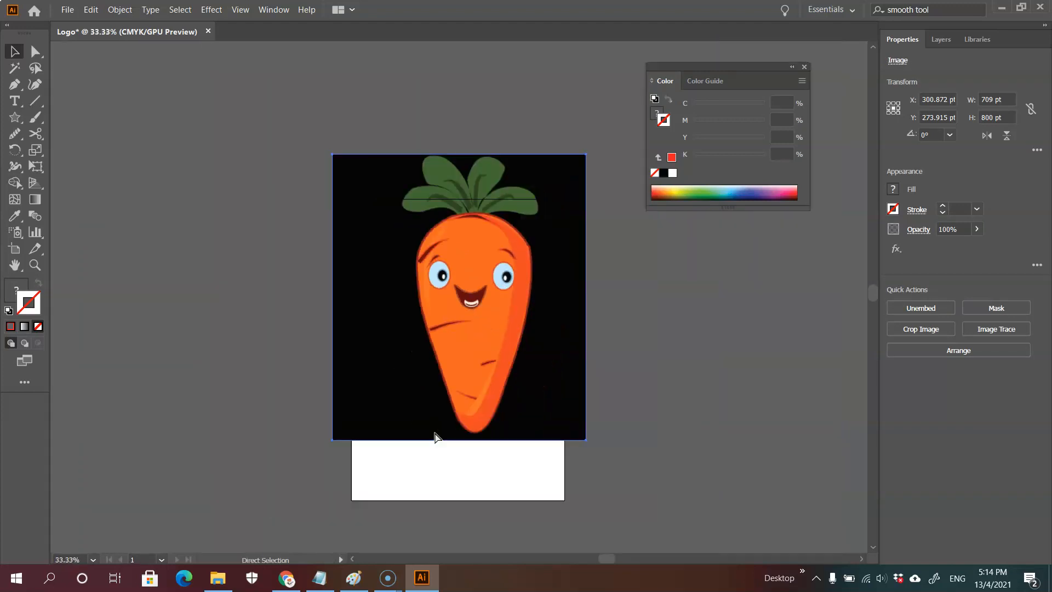
pyautogui.press('Delete')
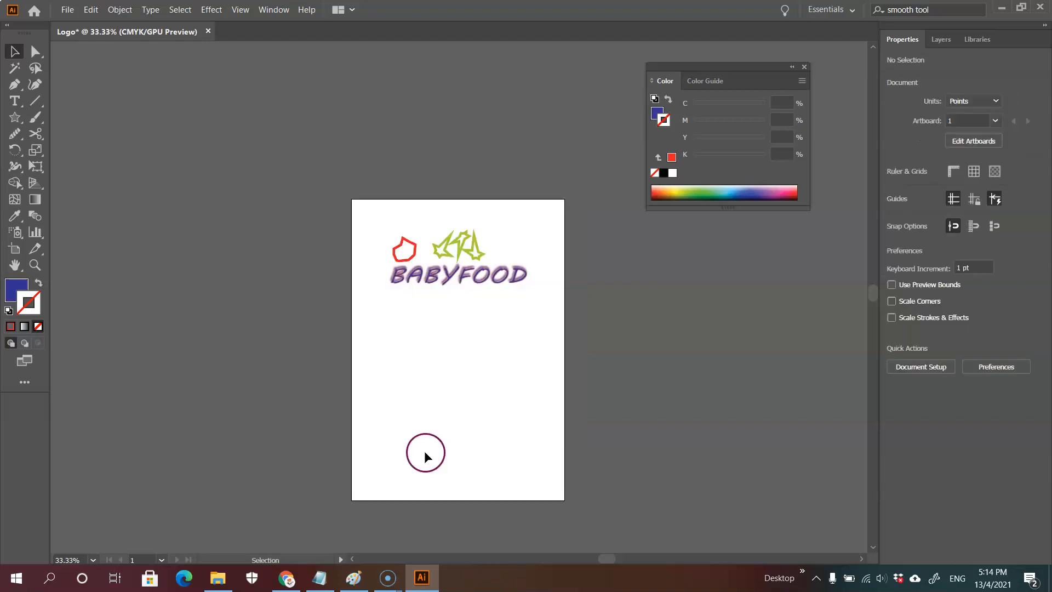
# Step: Switch to Chrome and save the large carrot preview as a PNG image named "carrot" in the Lab Tutorial folder
pyautogui.click(422, 578)
pyautogui.rightClick(824, 306)
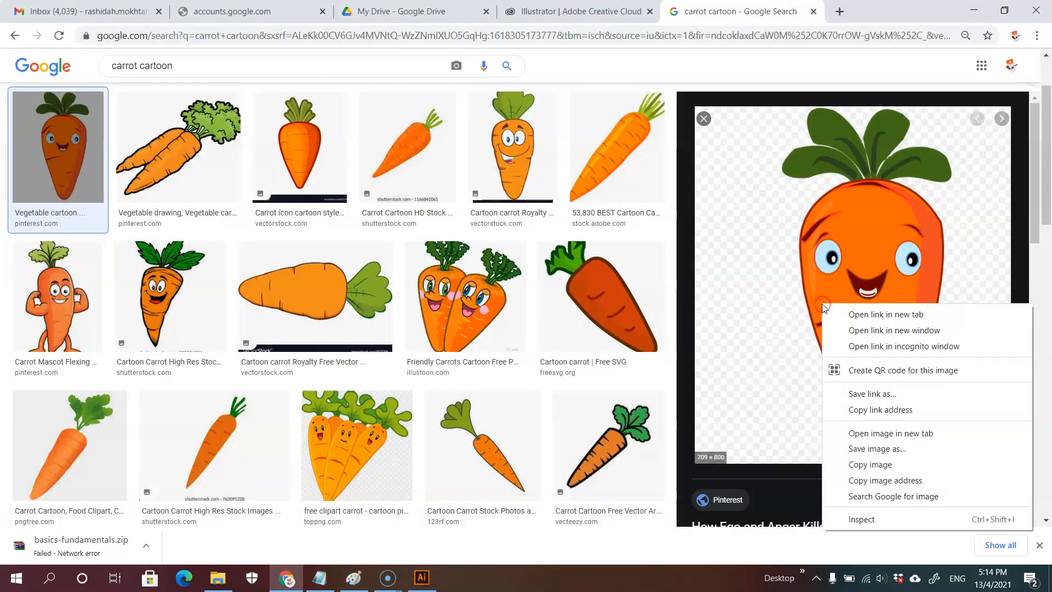
pyautogui.click(888, 448)
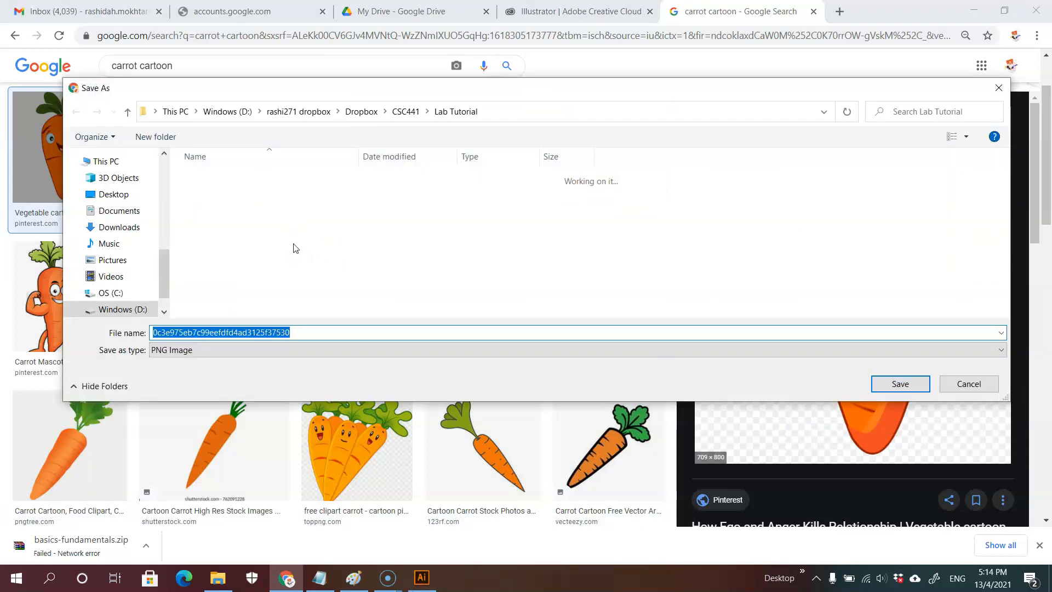
pyautogui.write('carrot')
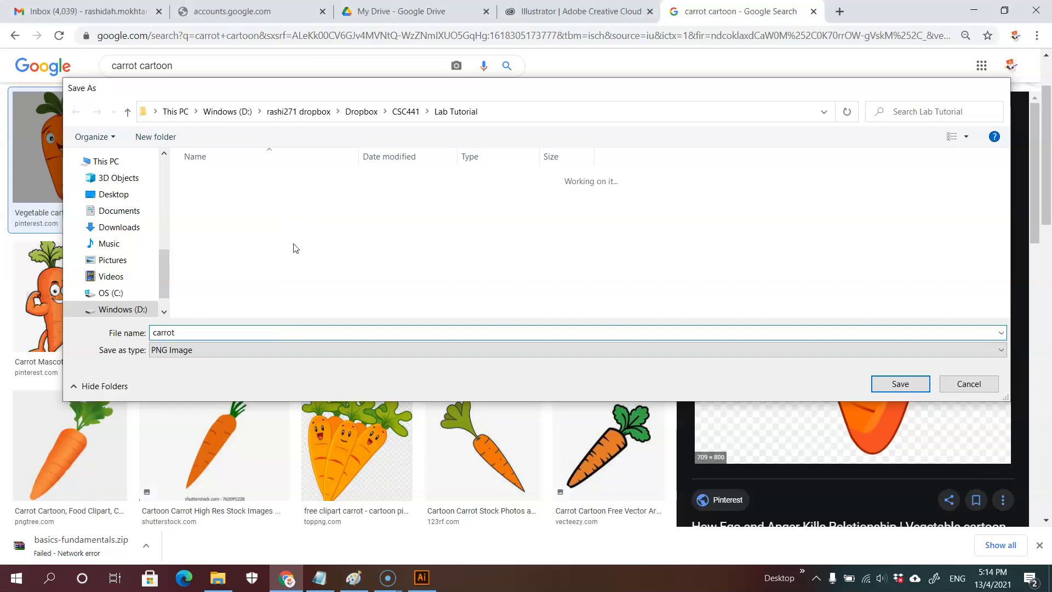
pyautogui.press('Return')
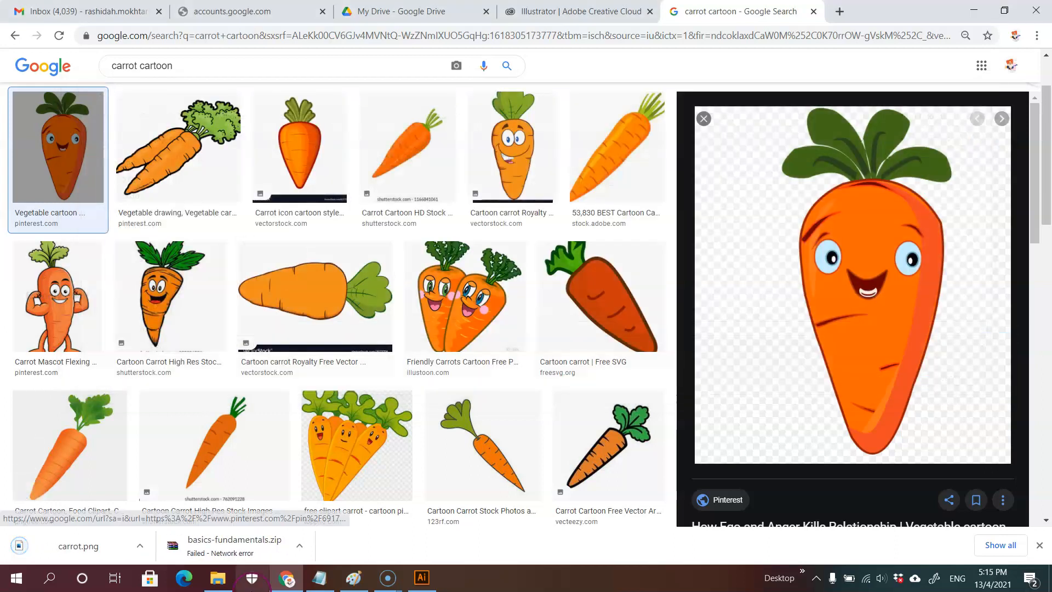
# Step: Switch to Illustrator and place the carrot image from the CSC441 Lab Tutorial folder on the artboard as a linked file
pyautogui.click(421, 578)
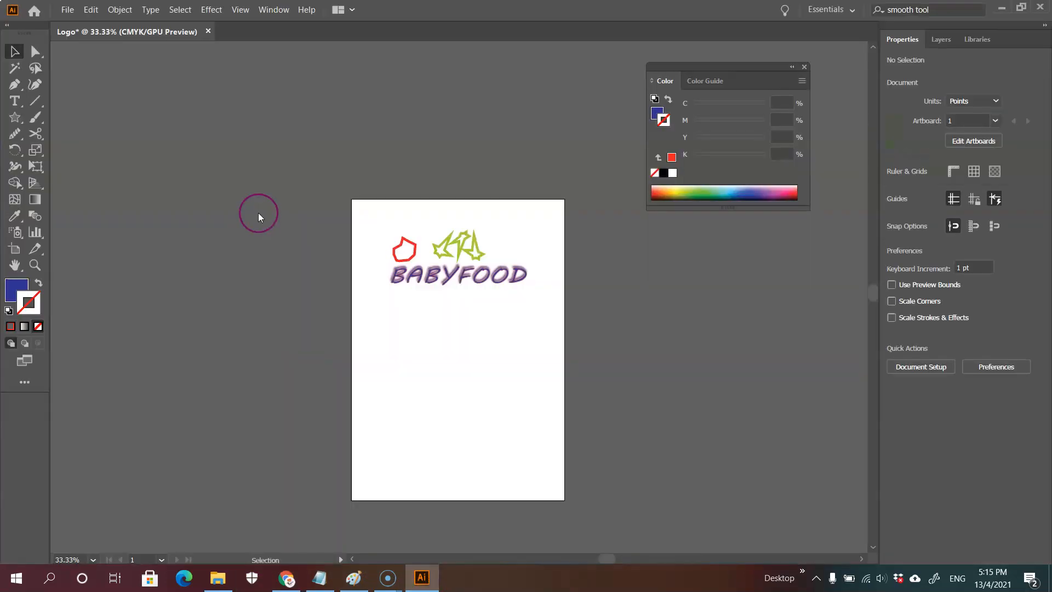
pyautogui.click(67, 10)
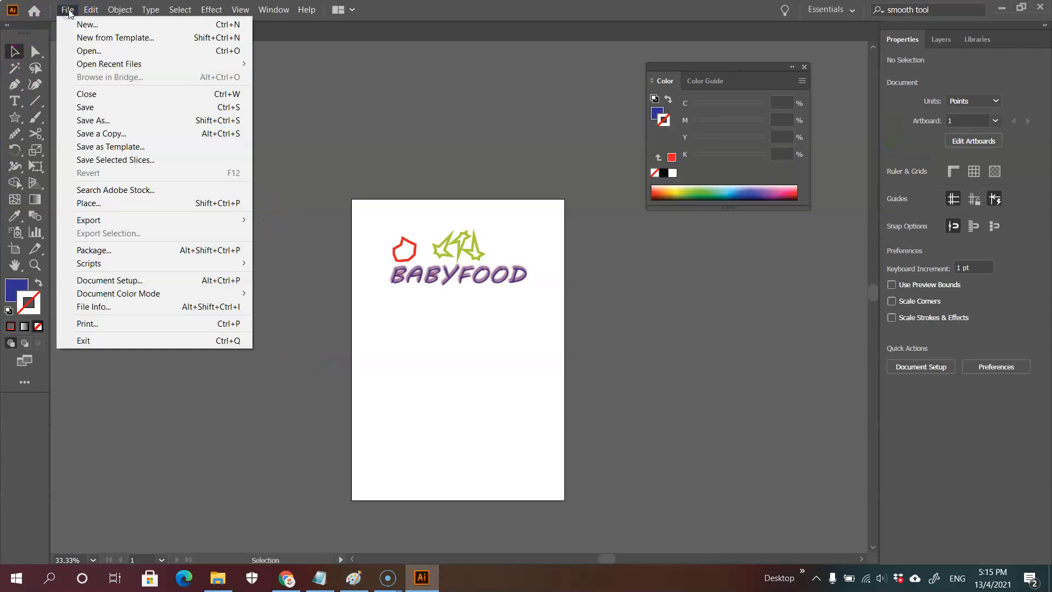
pyautogui.click(83, 204)
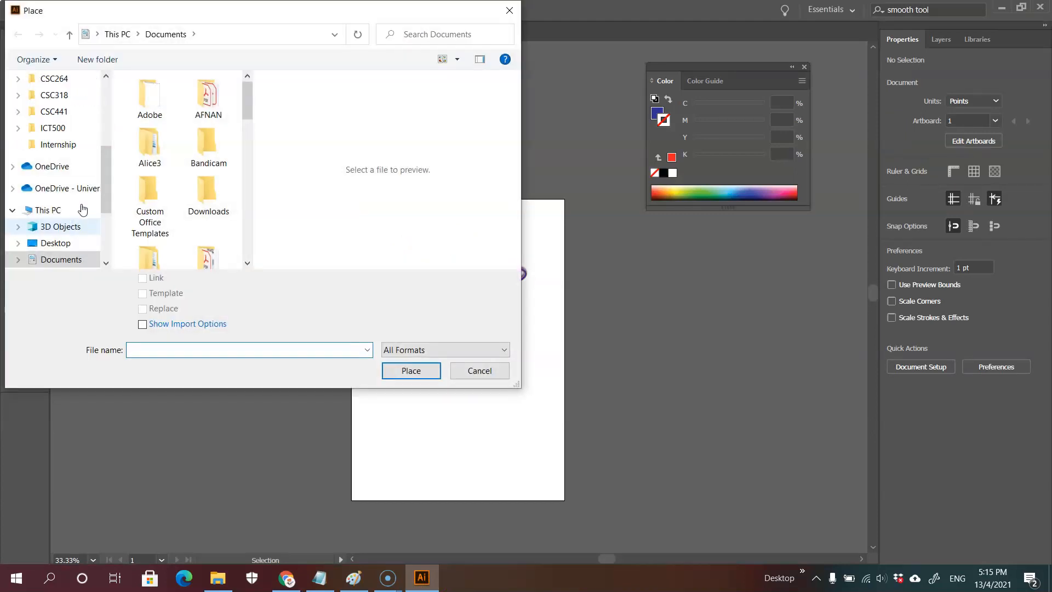
pyautogui.click(106, 96)
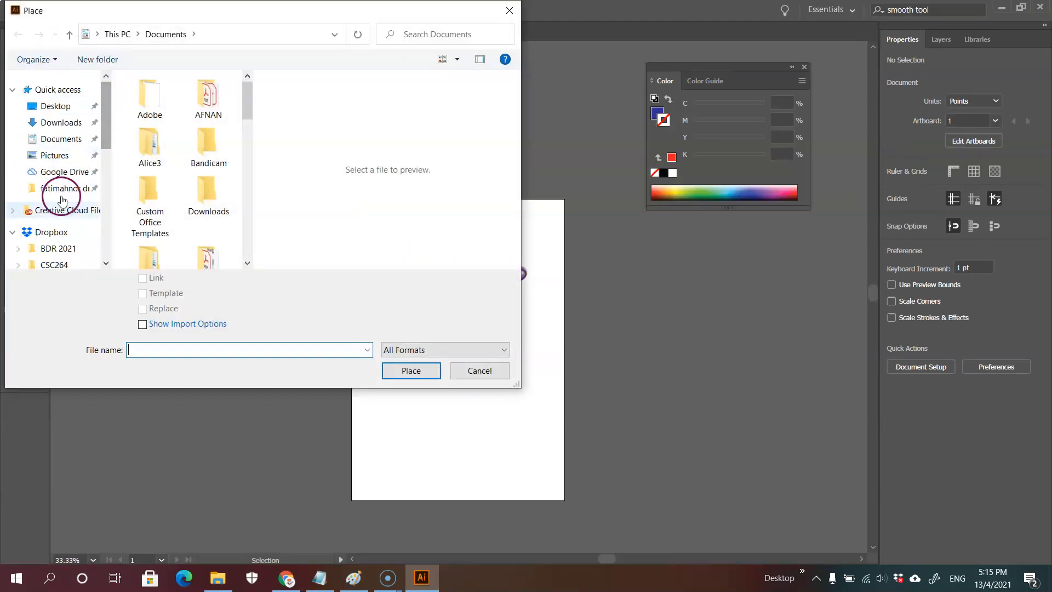
pyautogui.click(104, 252)
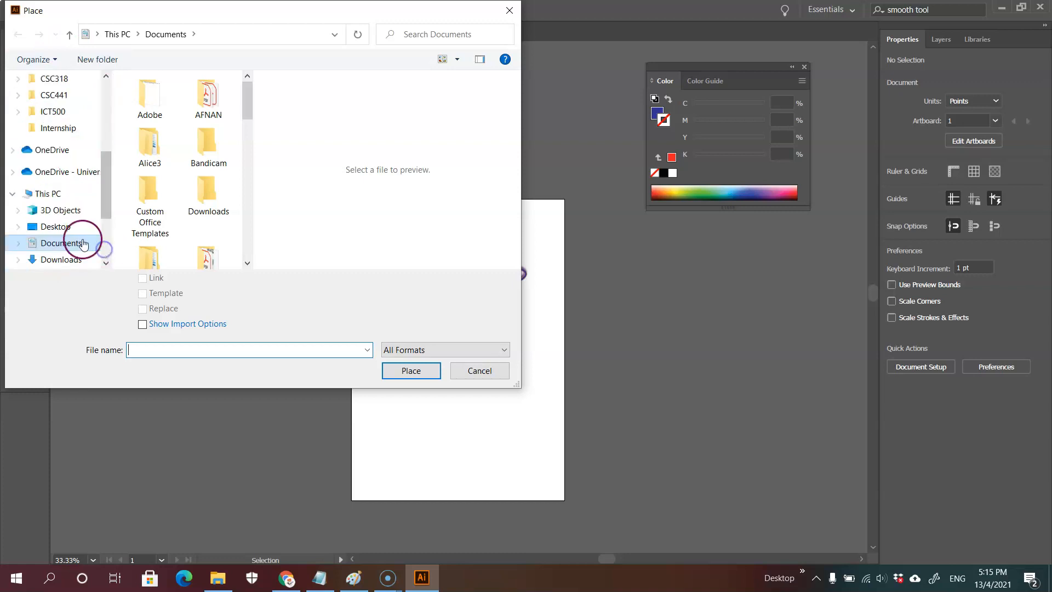
pyautogui.click(53, 97)
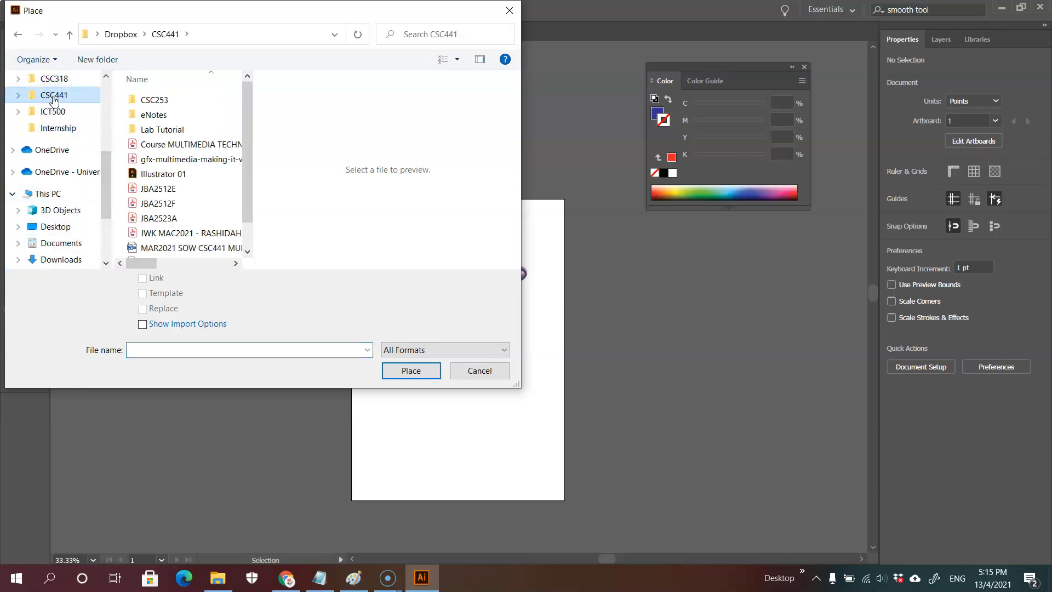
pyautogui.doubleClick(164, 130)
pyautogui.click(151, 100)
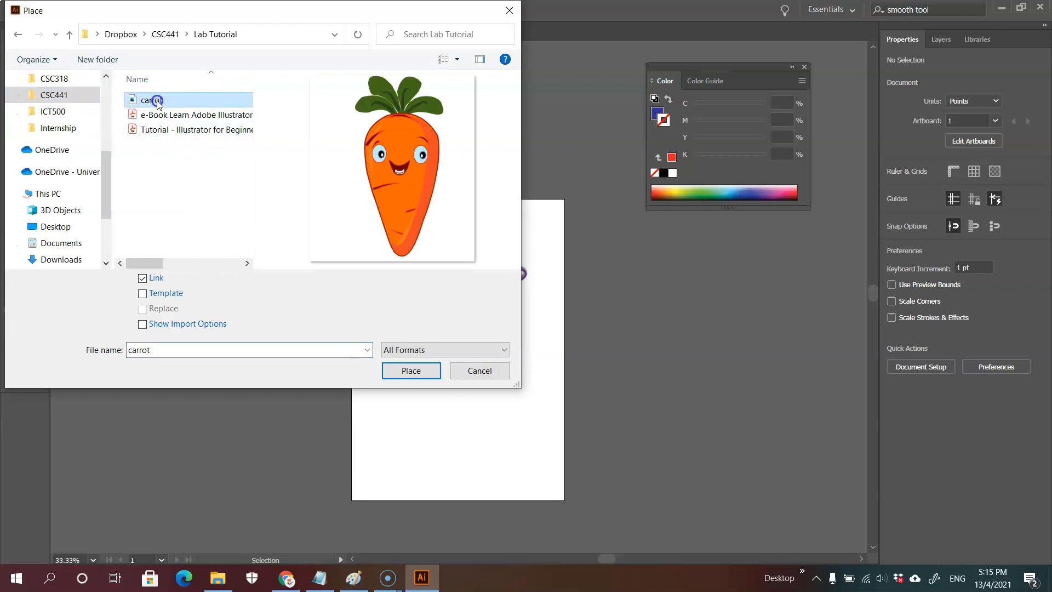
pyautogui.click(412, 370)
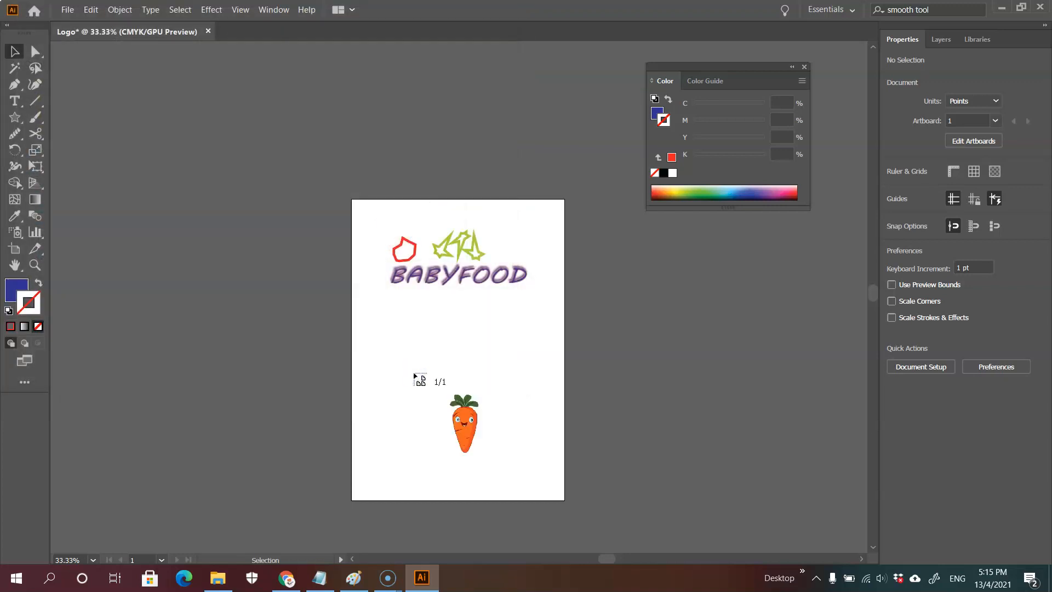
pyautogui.moveTo(437, 389); pyautogui.dragTo(461, 306)
# Step: Scale the carrot image down to about 263 by 345 pt and move it below the BABYFOOD text
pyautogui.click(305, 219)
pyautogui.moveTo(304, 199); pyautogui.dragTo(434, 332)
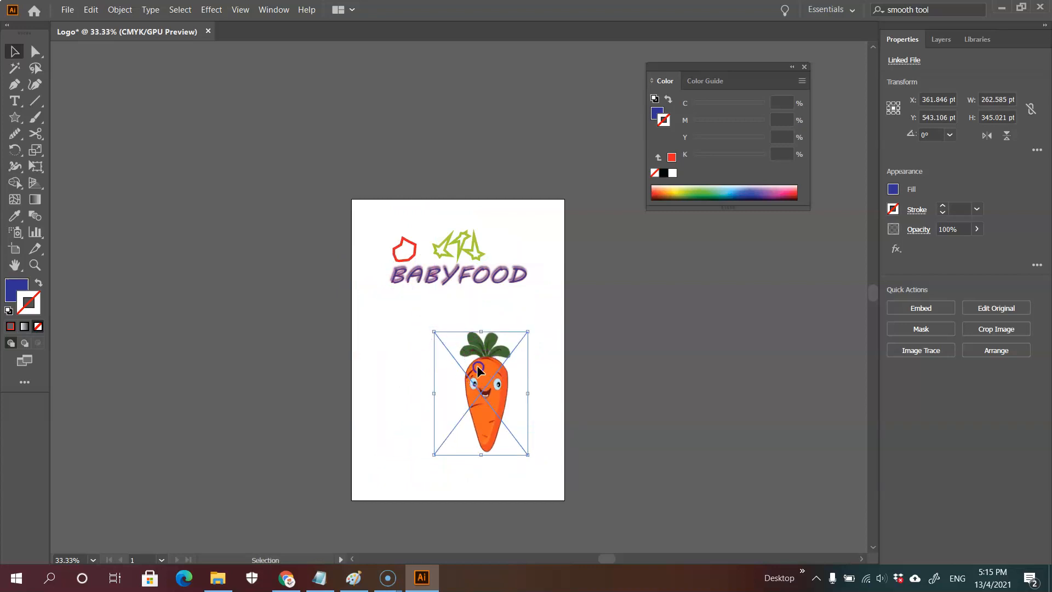
pyautogui.moveTo(477, 365); pyautogui.dragTo(438, 332)
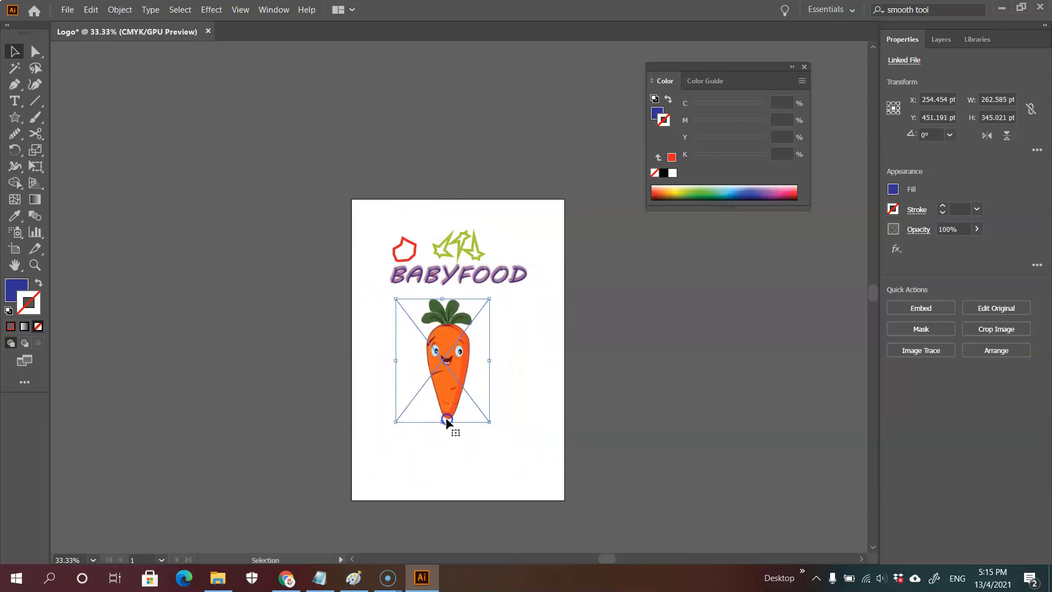
# Step: Squash the carrot's height from its lower edge and rotate it to about 19.9°, leaving it deselected
pyautogui.moveTo(437, 423); pyautogui.dragTo(486, 353)
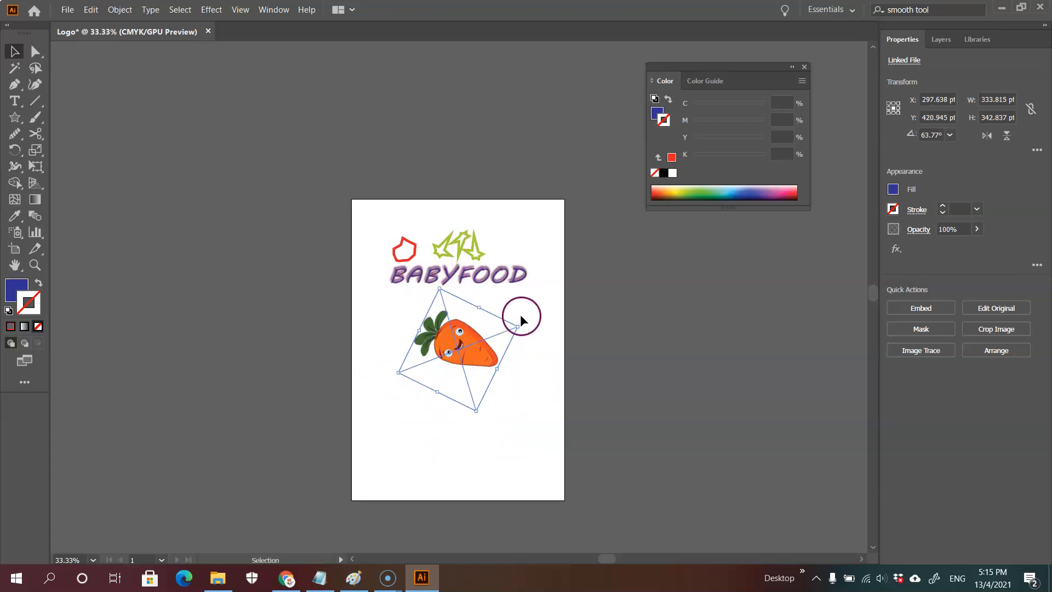
pyautogui.moveTo(521, 316); pyautogui.dragTo(515, 370)
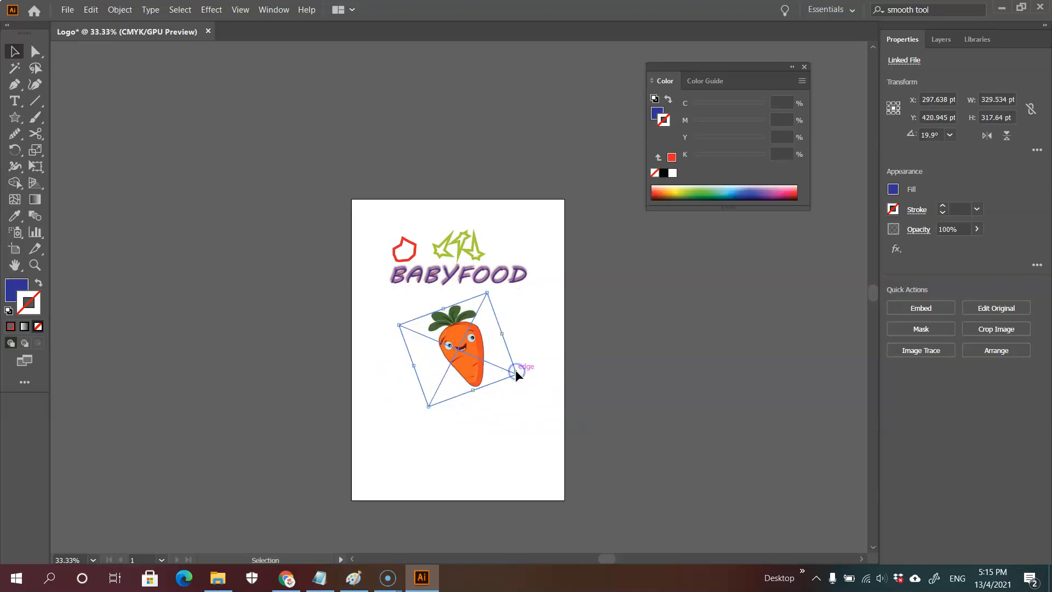
pyautogui.click(528, 357)
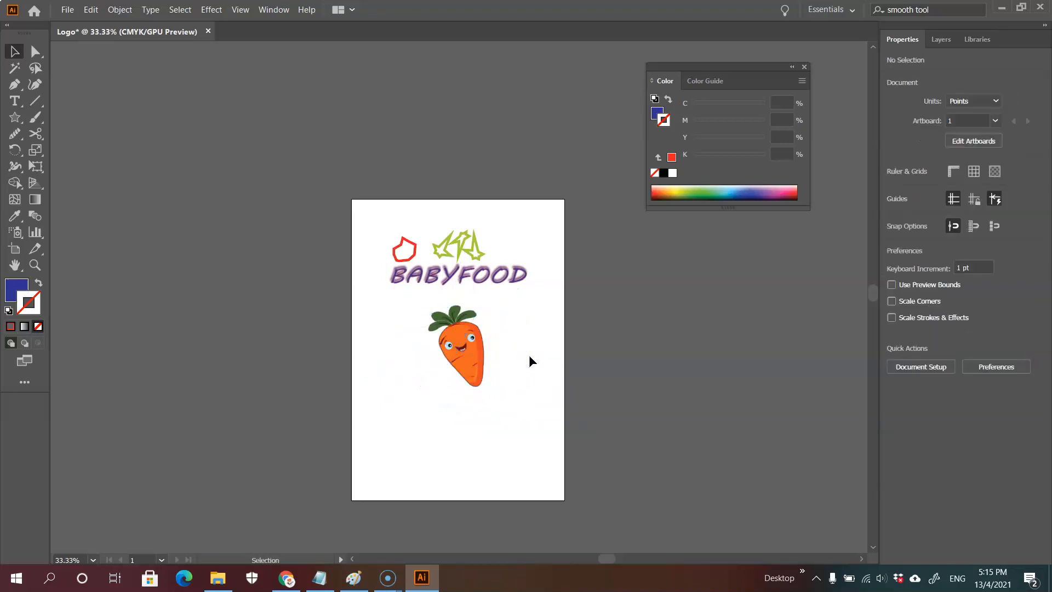
# Step: Move the carrot up about 38 pt so it sits just beneath the BABYFOOD text
pyautogui.click(35, 265)
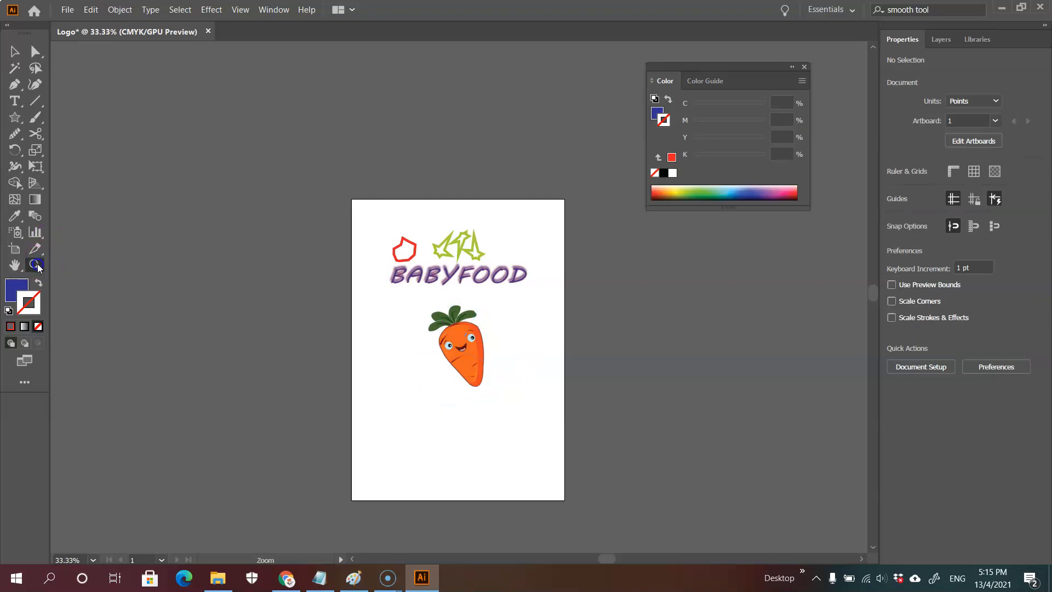
pyautogui.click(476, 323)
pyautogui.click(477, 323)
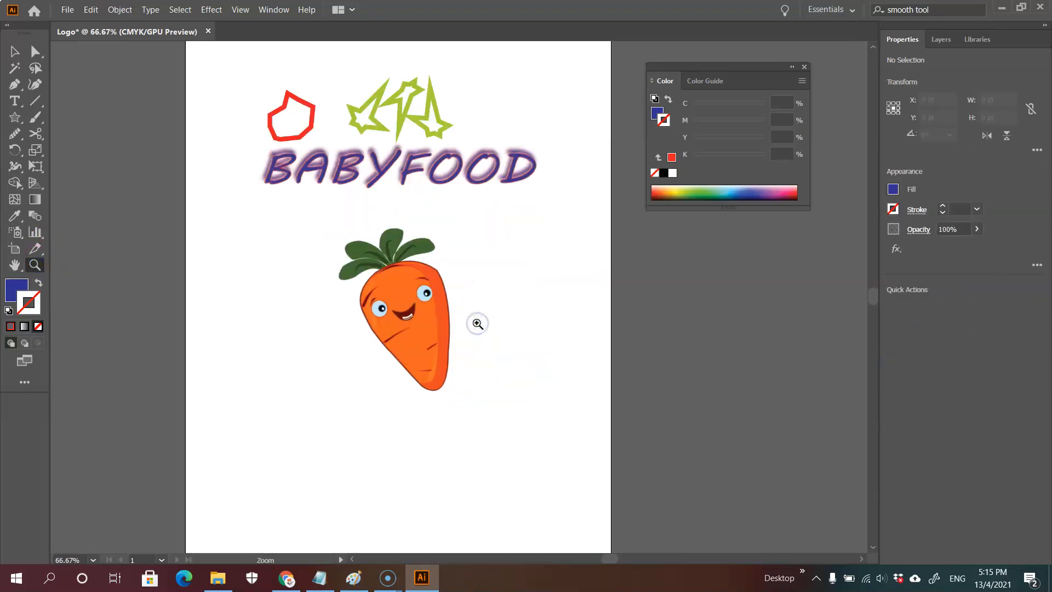
pyautogui.click(13, 53)
pyautogui.moveTo(423, 323); pyautogui.dragTo(416, 296)
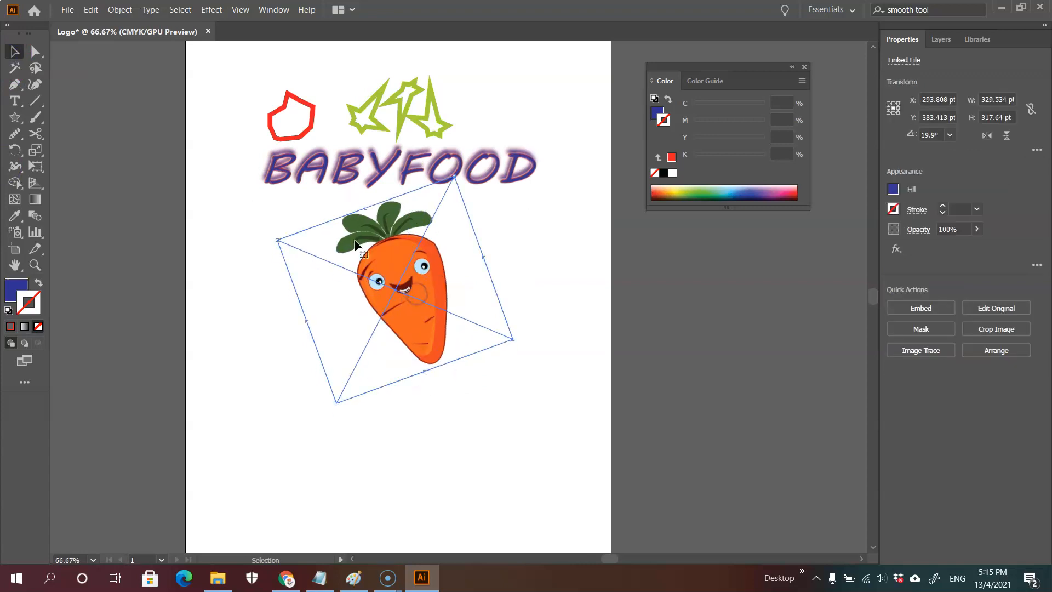
# Step: Apply the artistic Paint Daubs effect from the Effect Gallery to the carrot, with brush size 8, sharpness 7 and the Simple brush type
pyautogui.click(205, 10)
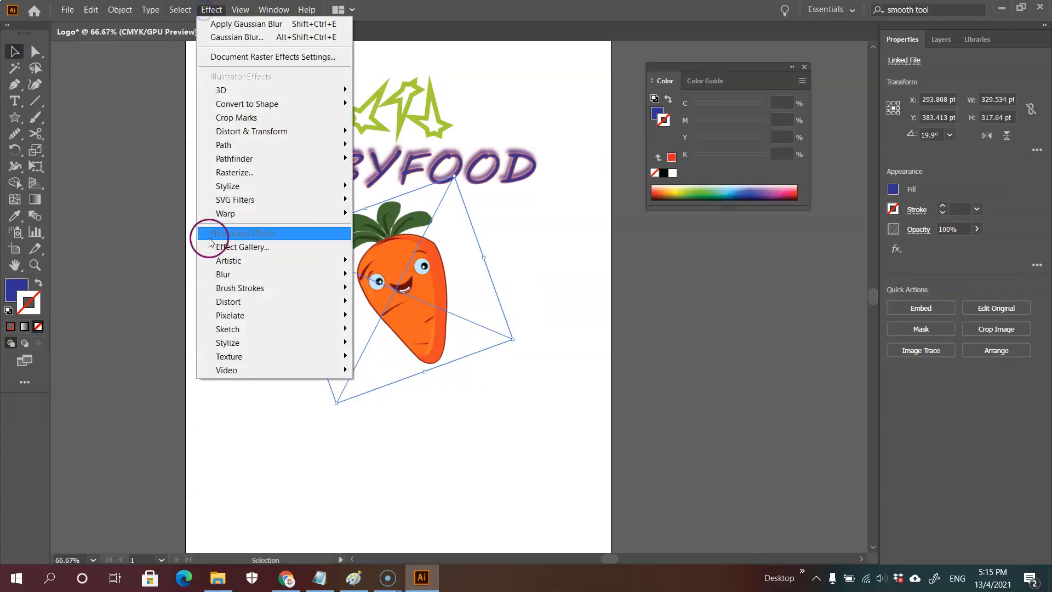
pyautogui.click(262, 249)
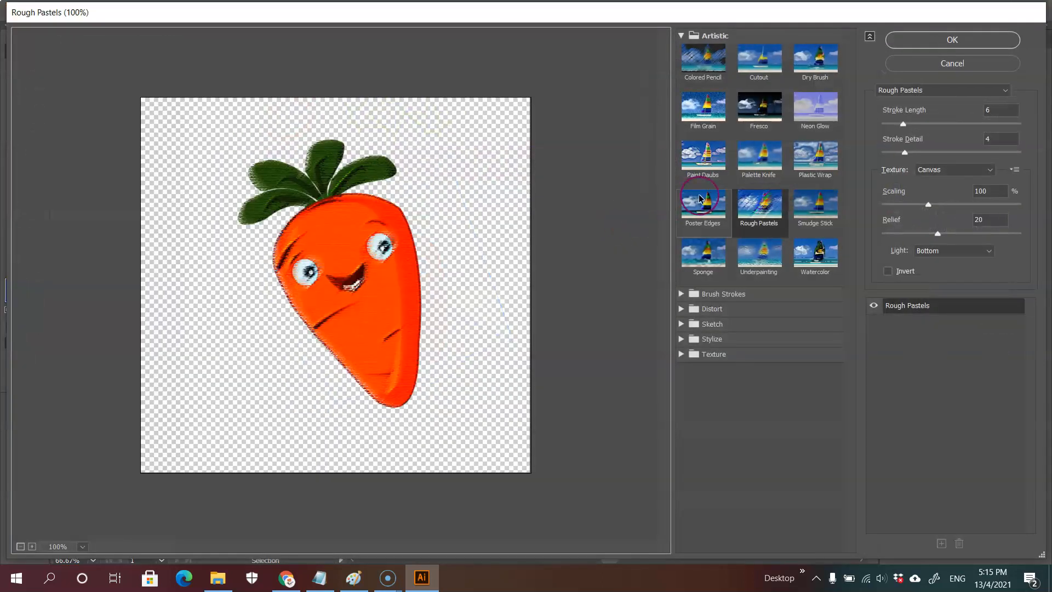
pyautogui.click(684, 296)
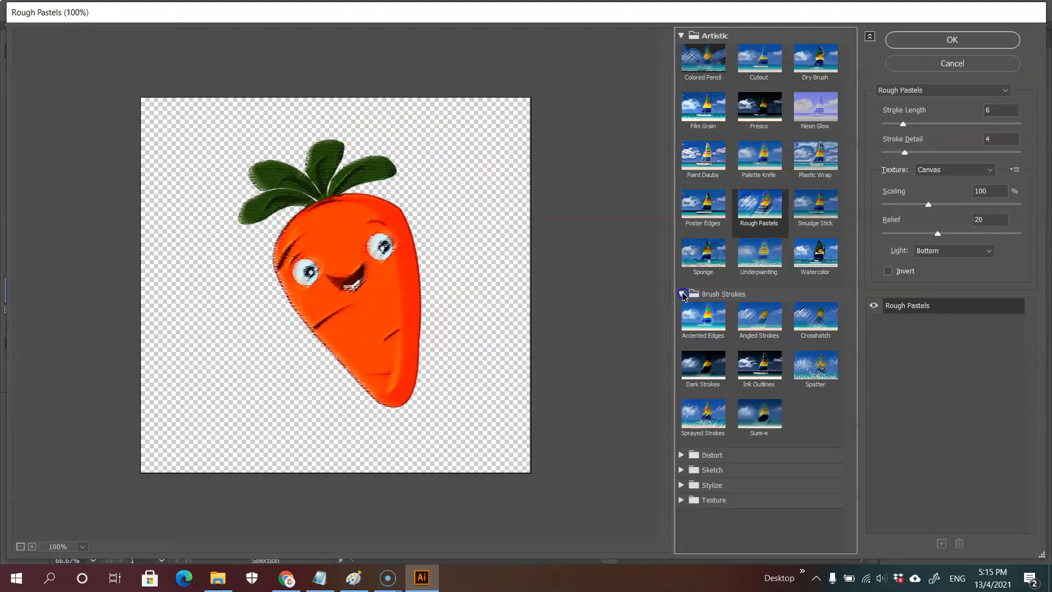
pyautogui.click(683, 296)
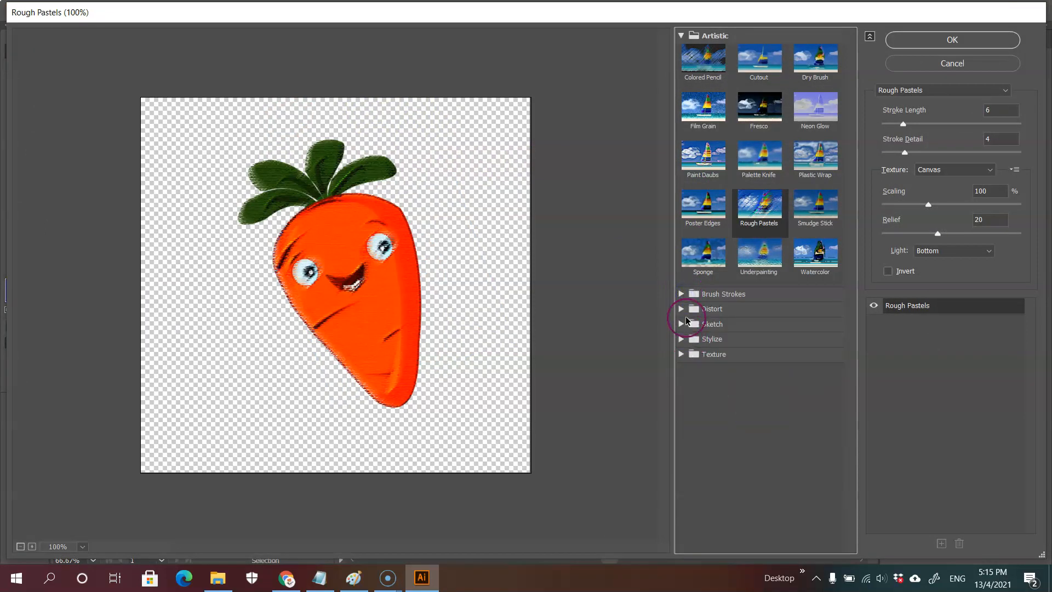
pyautogui.click(682, 324)
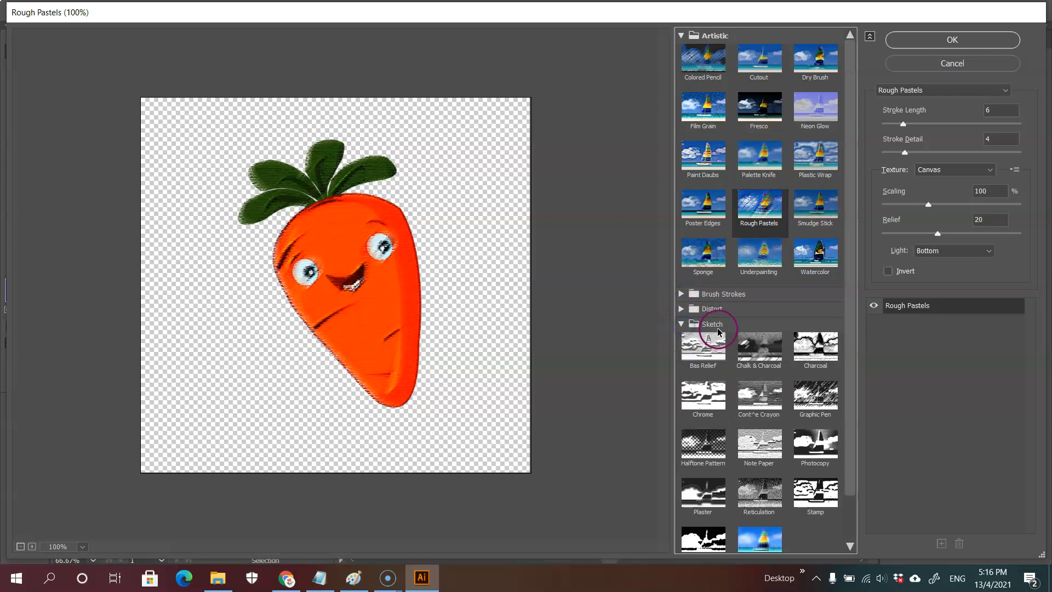
pyautogui.click(683, 324)
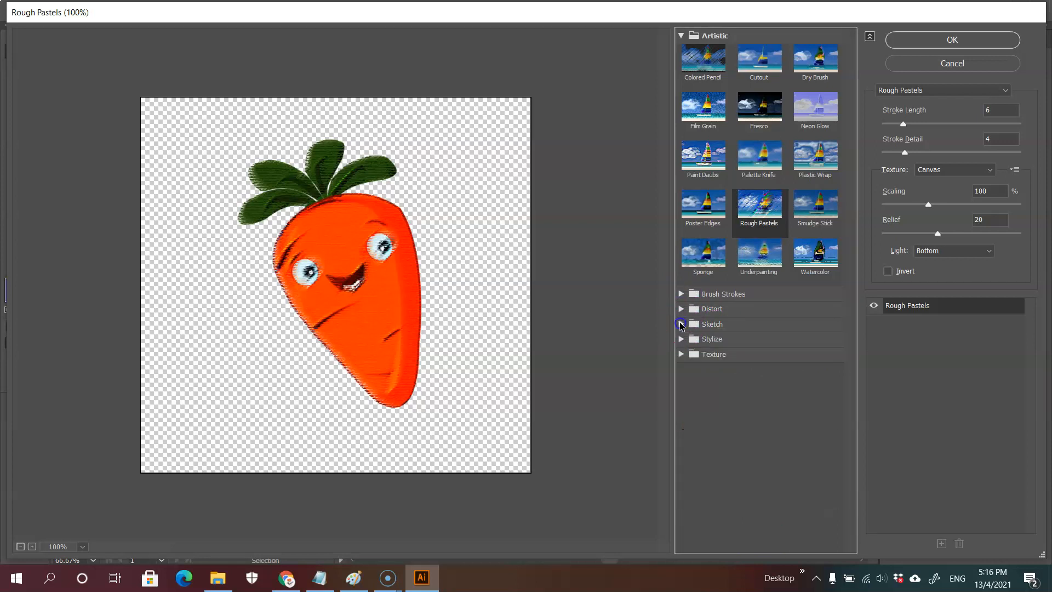
pyautogui.click(718, 160)
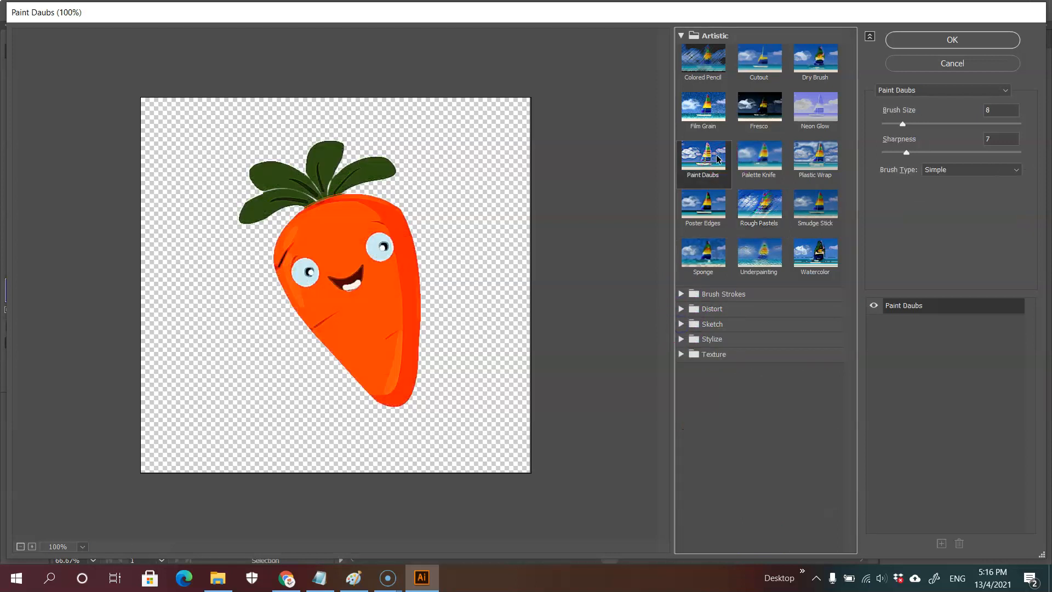
pyautogui.click(924, 42)
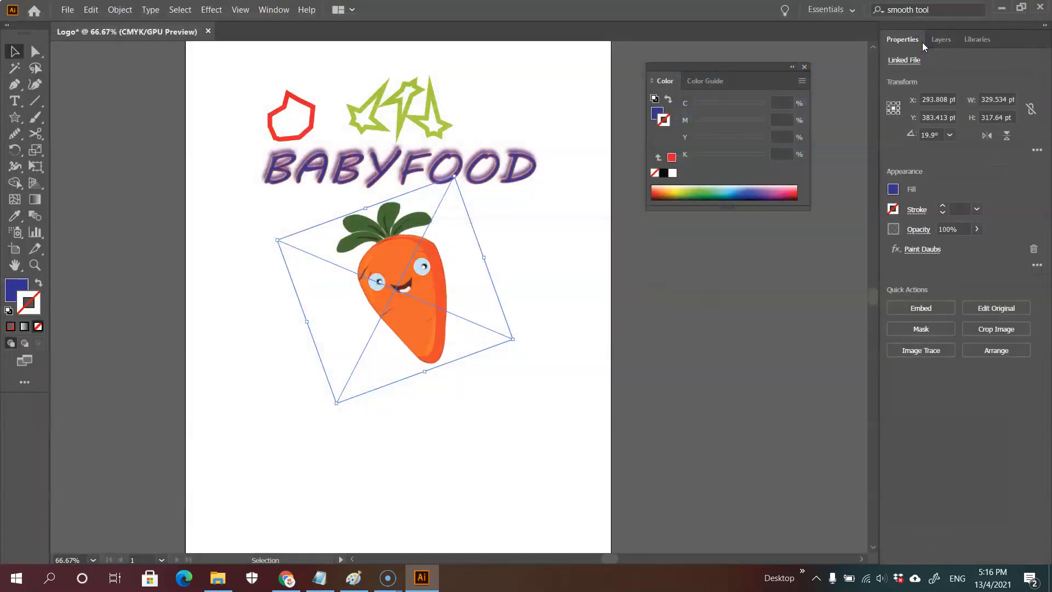
pyautogui.click(574, 310)
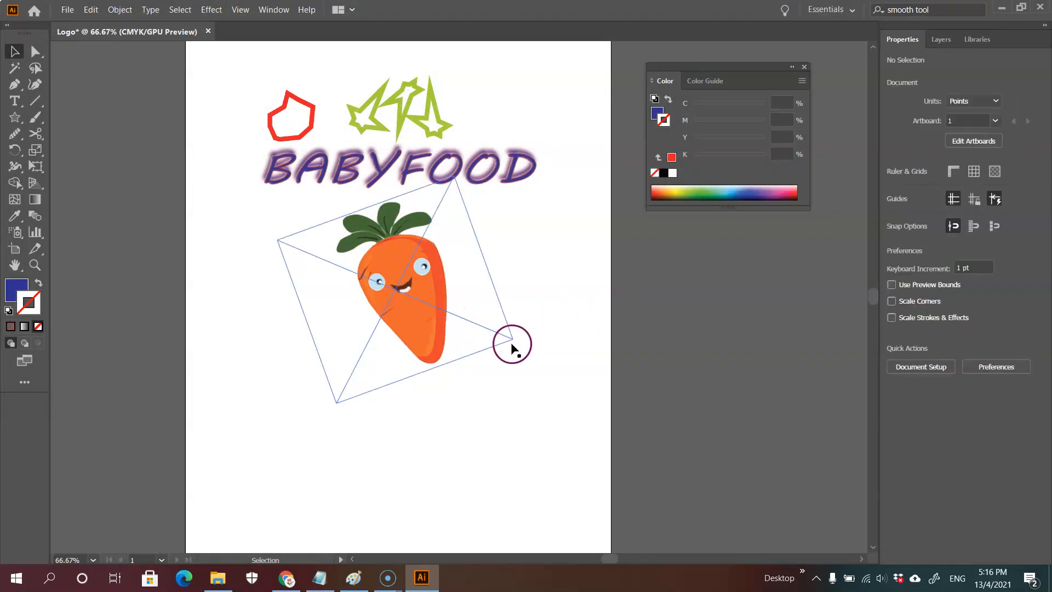
pyautogui.click(413, 300)
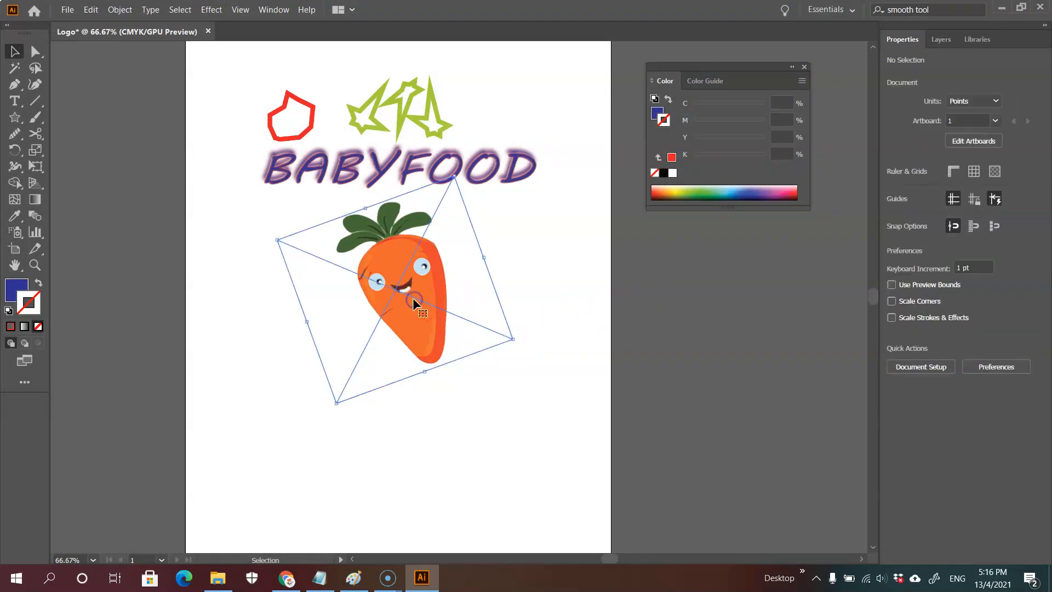
pyautogui.click(229, 250)
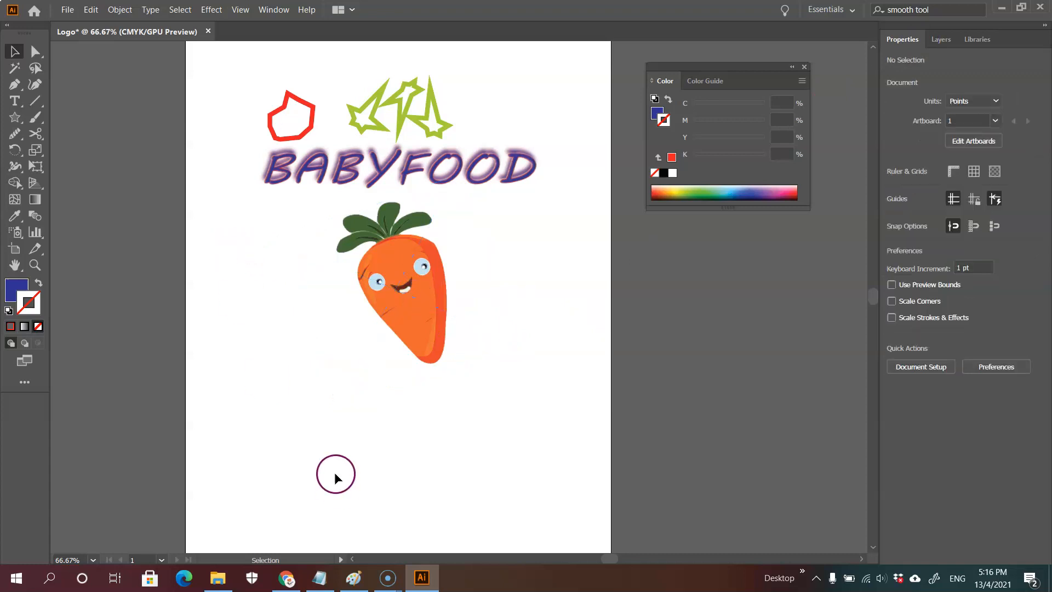
pyautogui.click(396, 340)
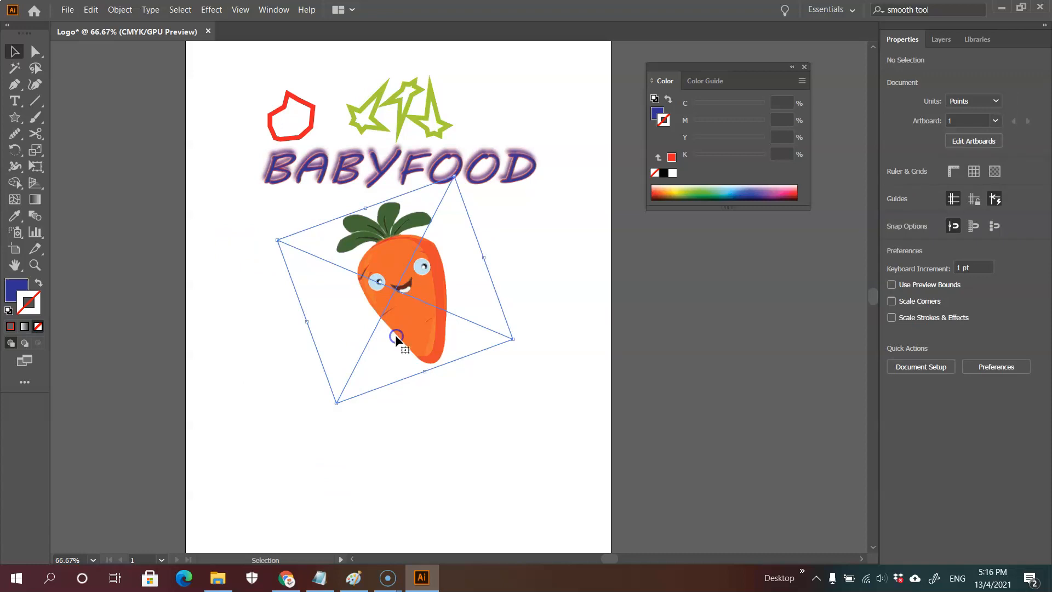
pyautogui.click(195, 282)
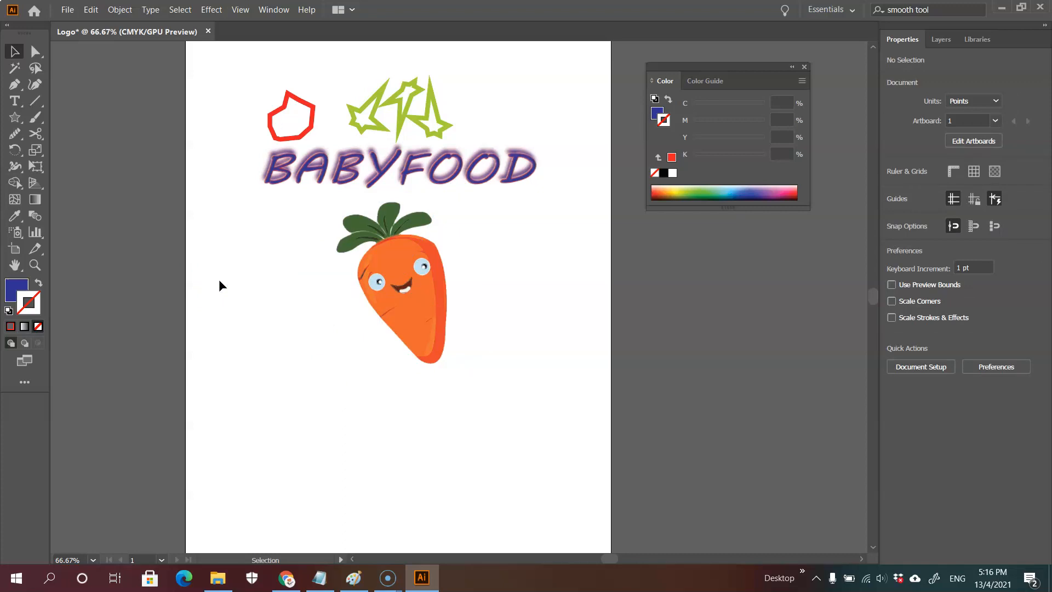
pyautogui.click(437, 301)
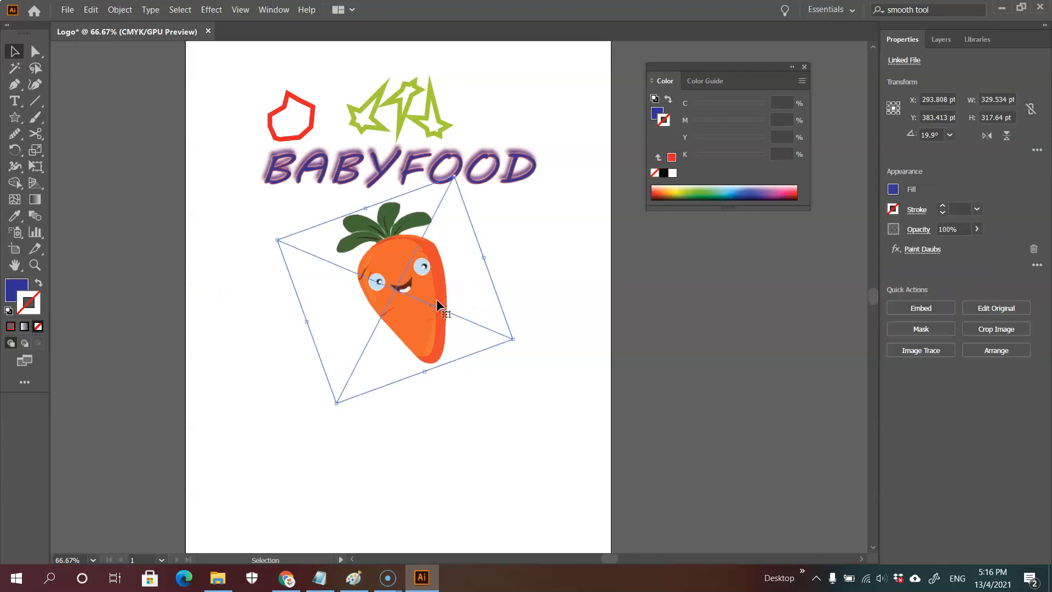
# Step: Save the document as Logo in Adobe Illustrator (*.AI) format in the Lab Tutorial folder, using the Illustrator 2020 version
pyautogui.click(67, 10)
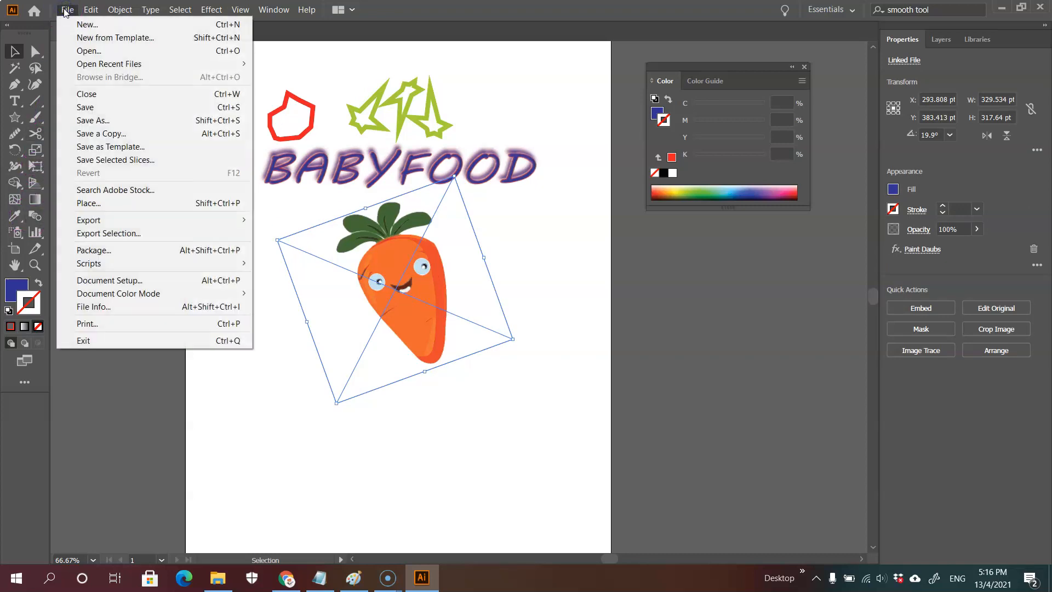
pyautogui.click(93, 123)
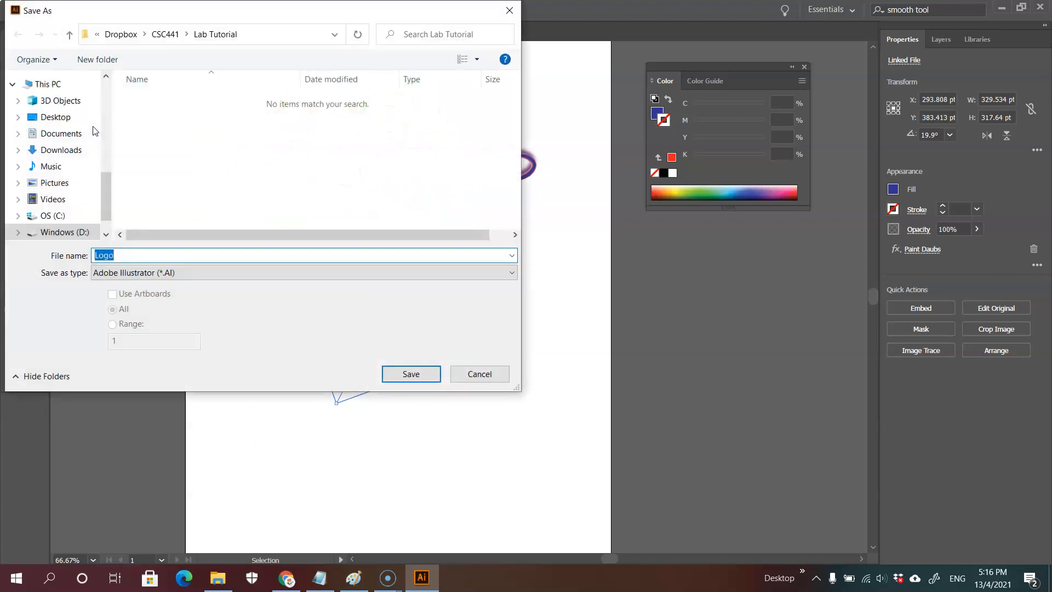
pyautogui.click(131, 276)
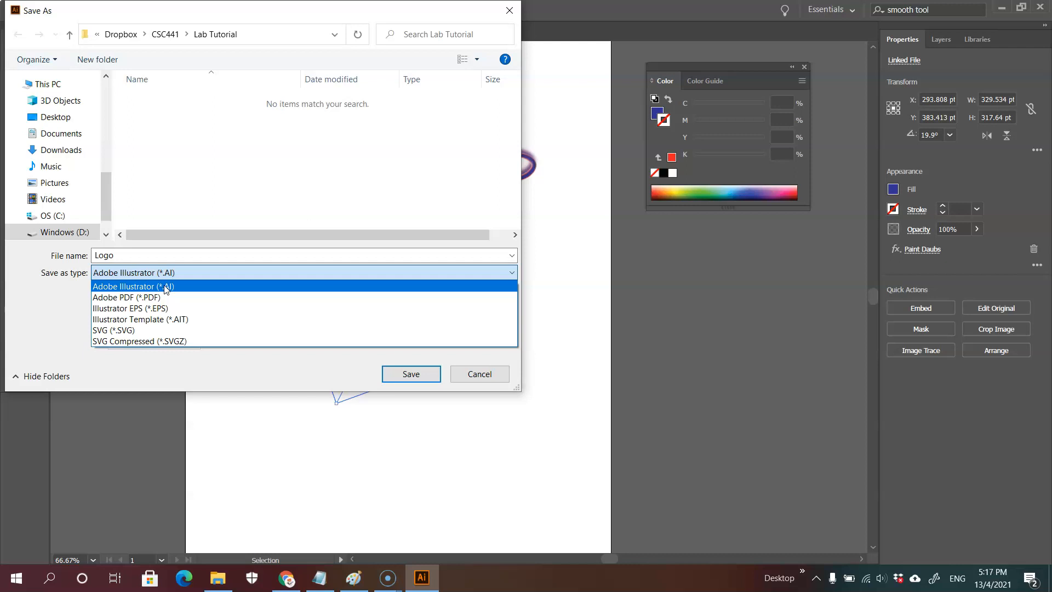
pyautogui.click(160, 286)
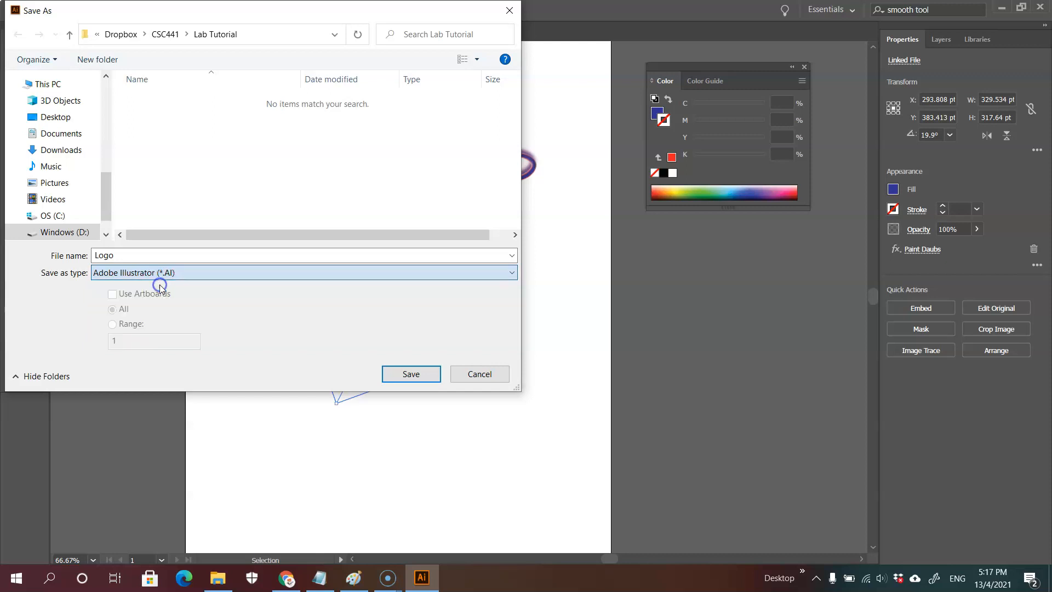
pyautogui.click(425, 375)
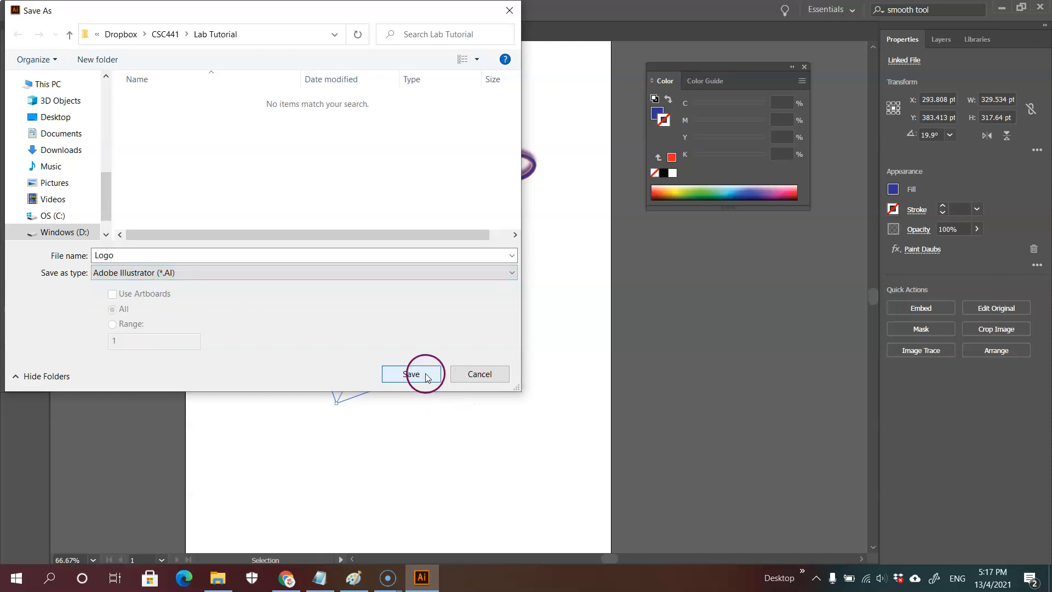
pyautogui.click(468, 92)
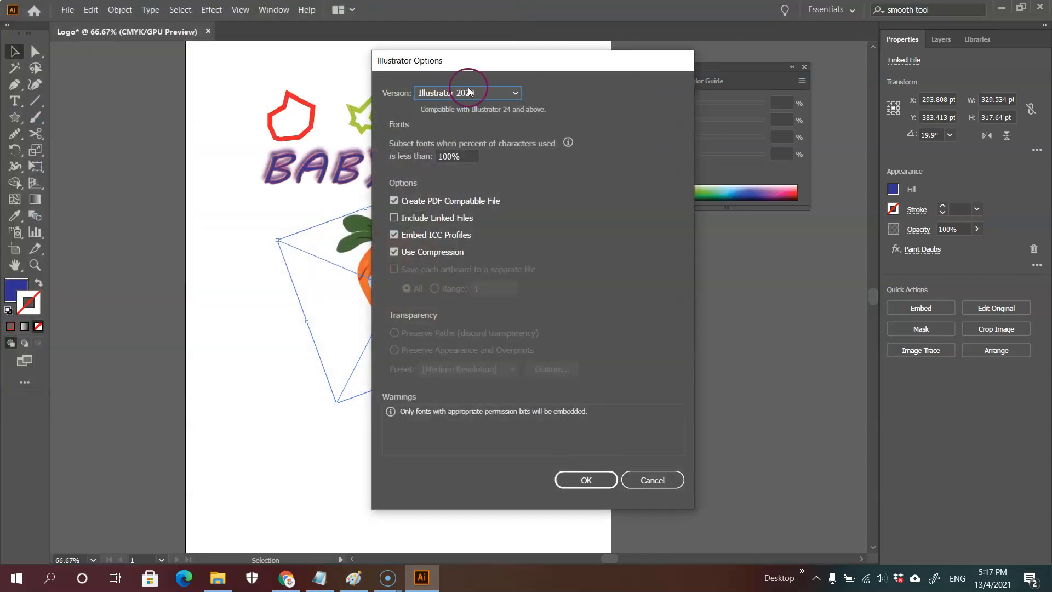
pyautogui.click(514, 93)
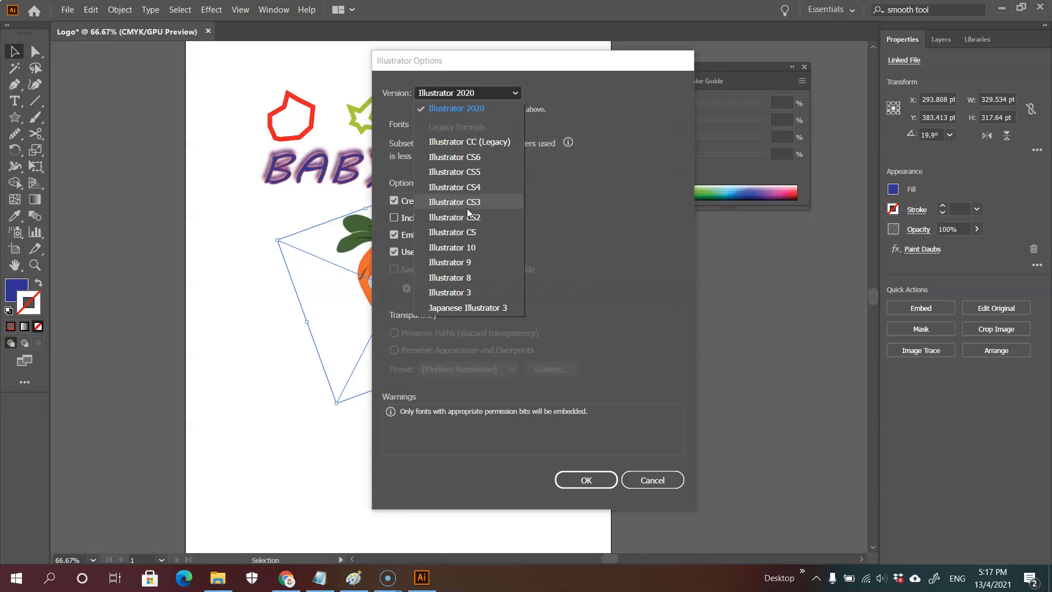
pyautogui.click(472, 159)
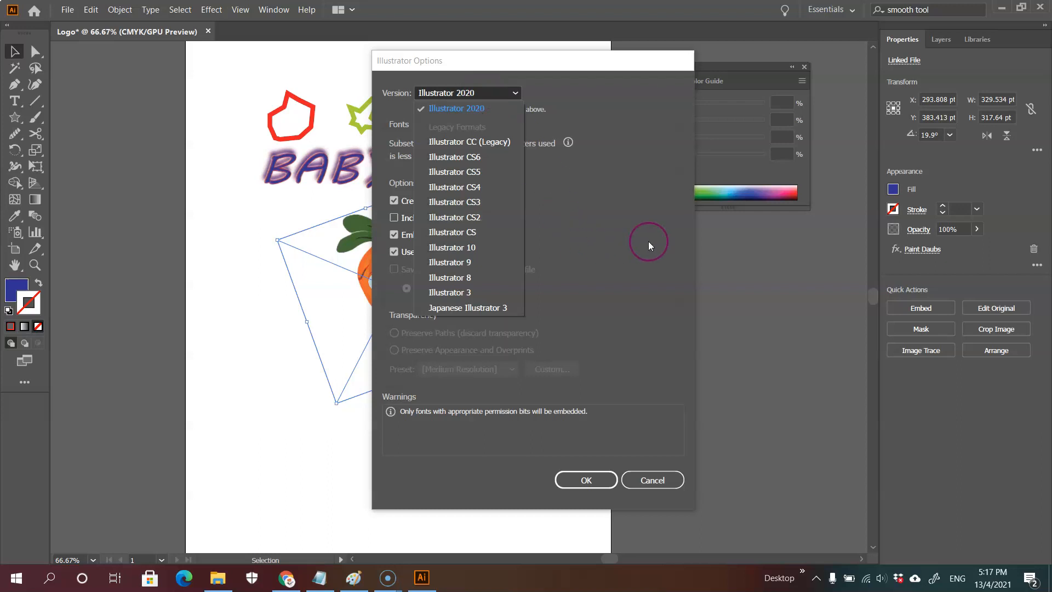
pyautogui.click(586, 480)
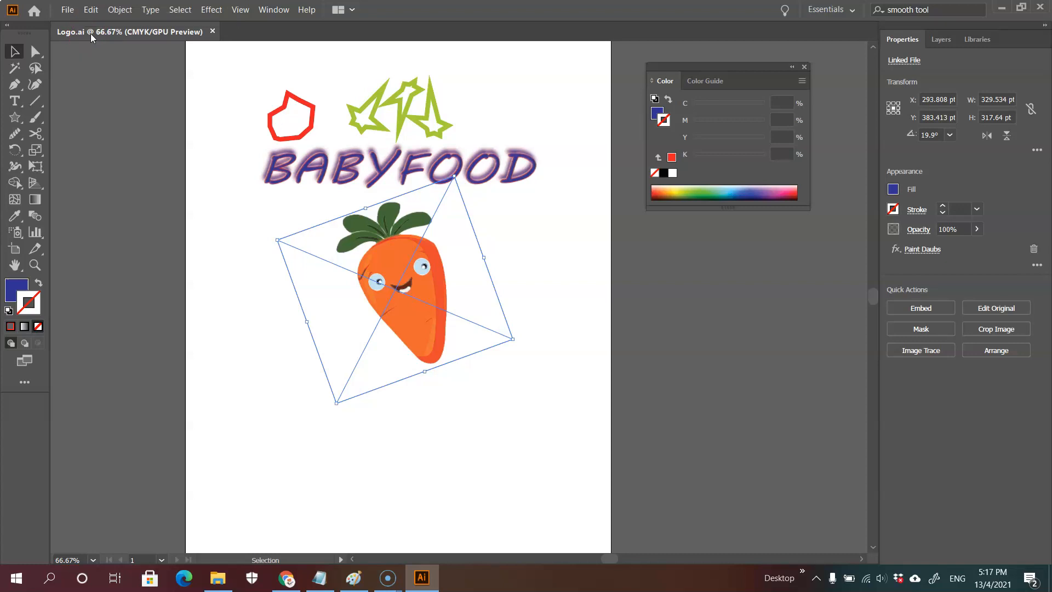
# Step: Save another version of the document as Logo in SVG (*.SVG) format in the same folder, accepting the SVG options
pyautogui.click(67, 9)
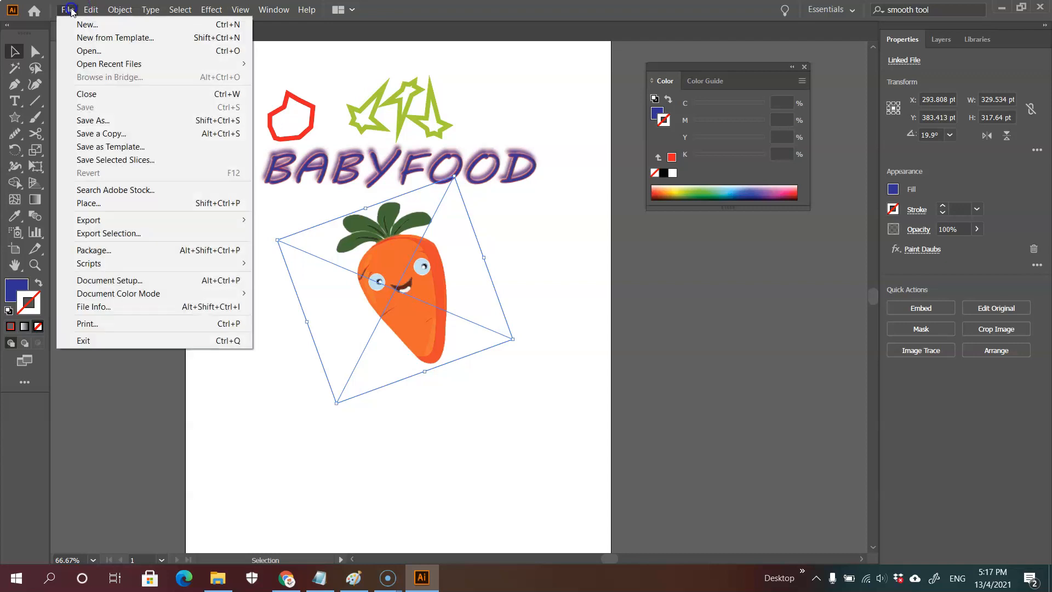
pyautogui.click(81, 115)
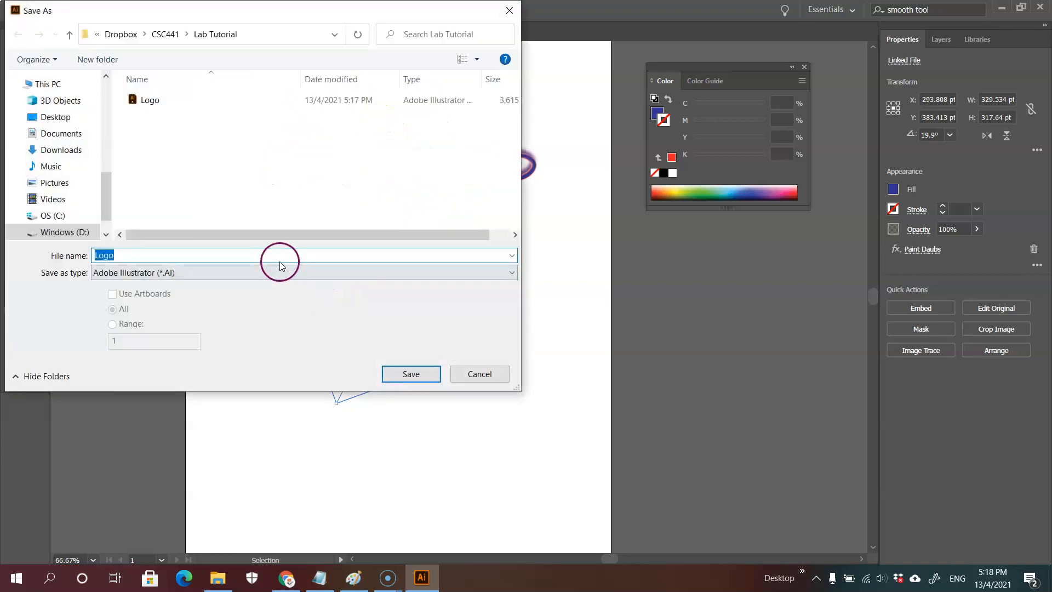
pyautogui.click(281, 269)
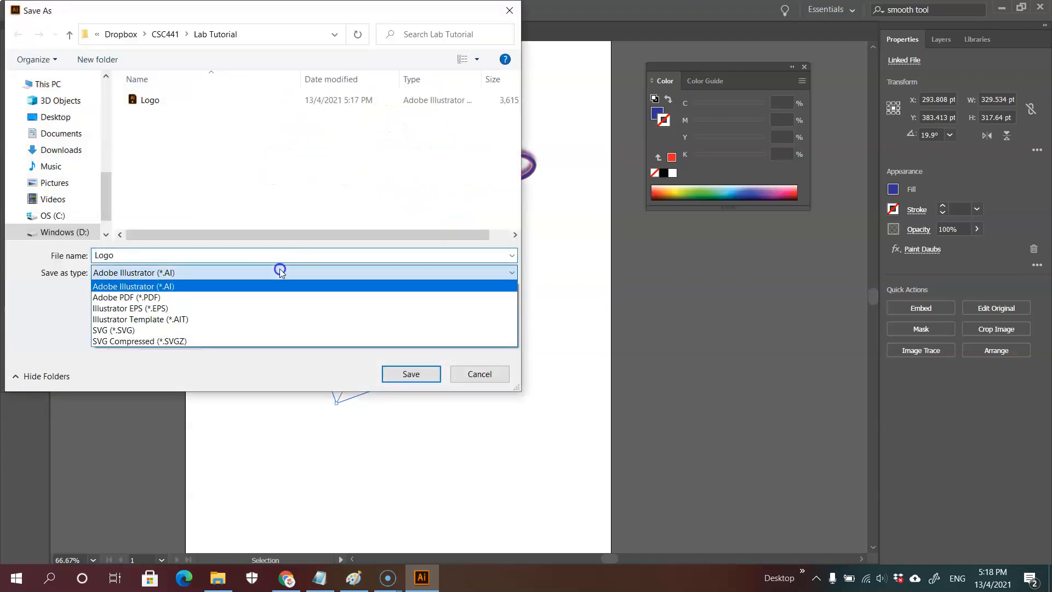
pyautogui.click(144, 331)
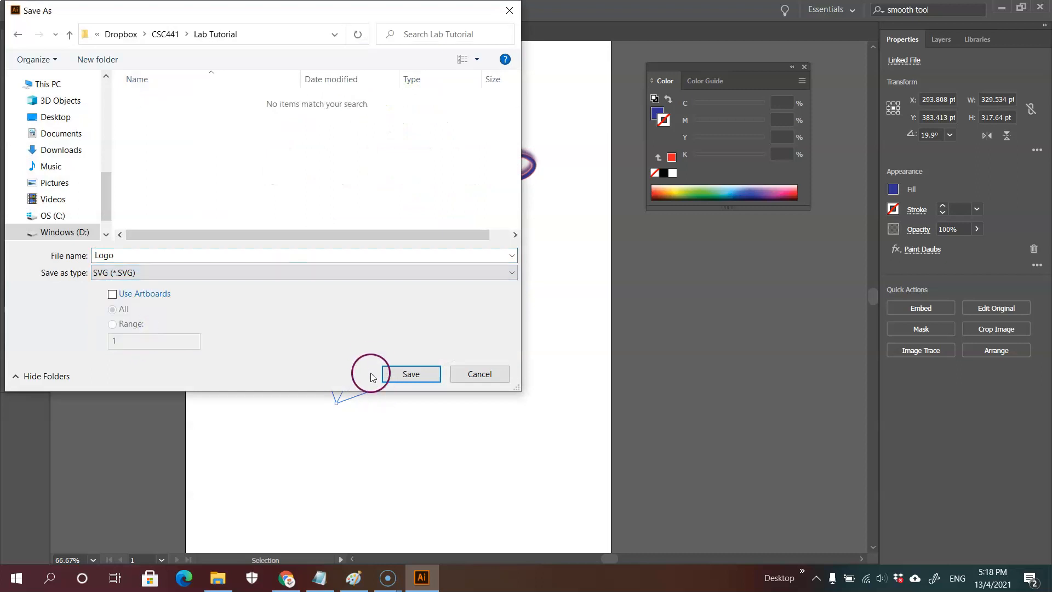
pyautogui.click(407, 376)
pyautogui.click(590, 332)
# Step: Export the artwork as Logo in BMP format with RGB color, Screen (72 ppi) resolution and Type Optimized anti-aliasing, leaving the carrot deselected
pyautogui.click(66, 10)
pyautogui.click(123, 108)
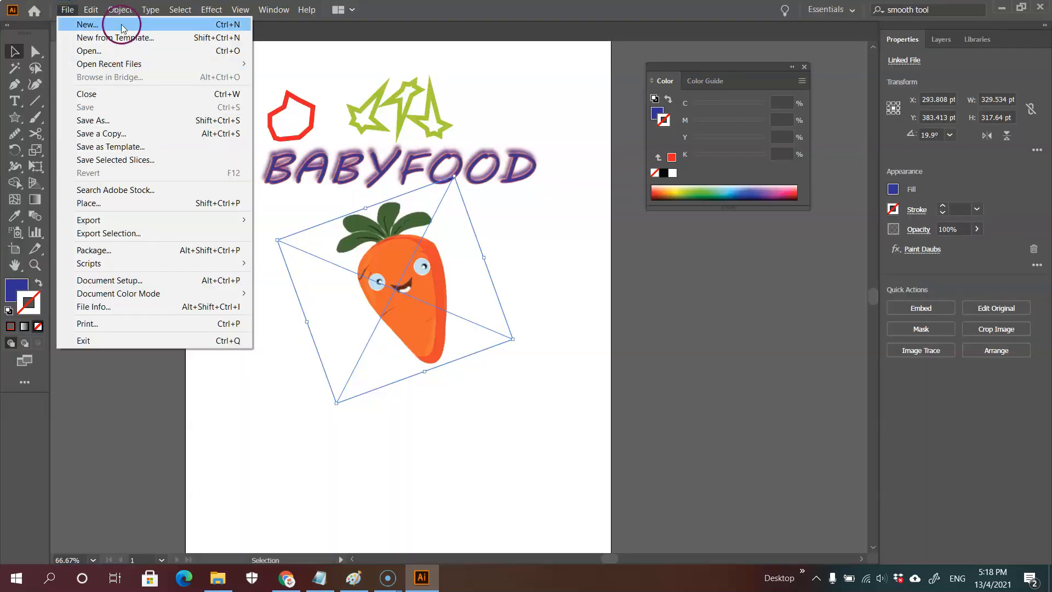
pyautogui.moveTo(68, 9)
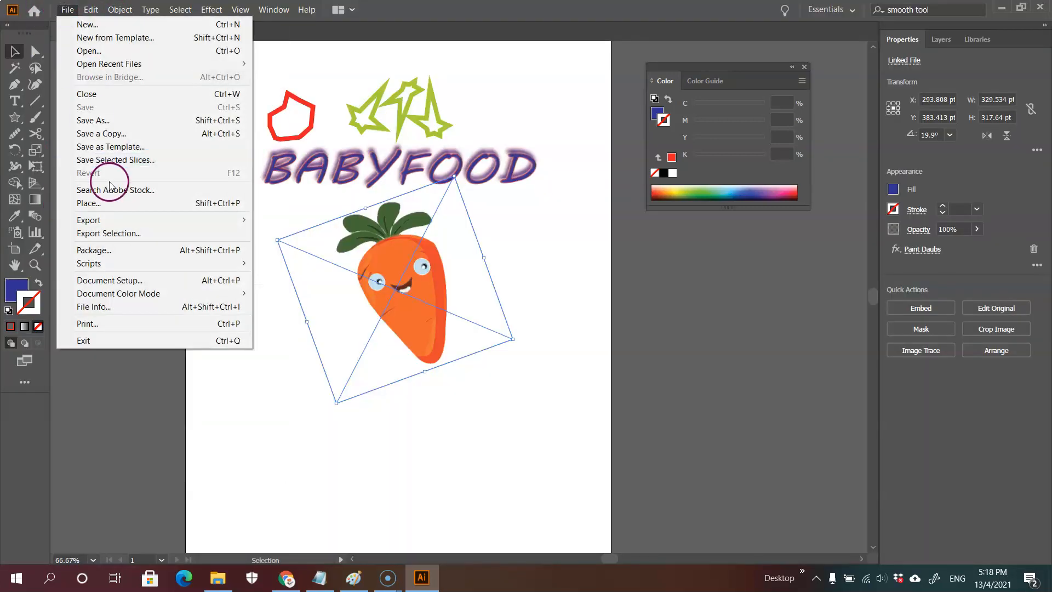
pyautogui.moveTo(121, 225)
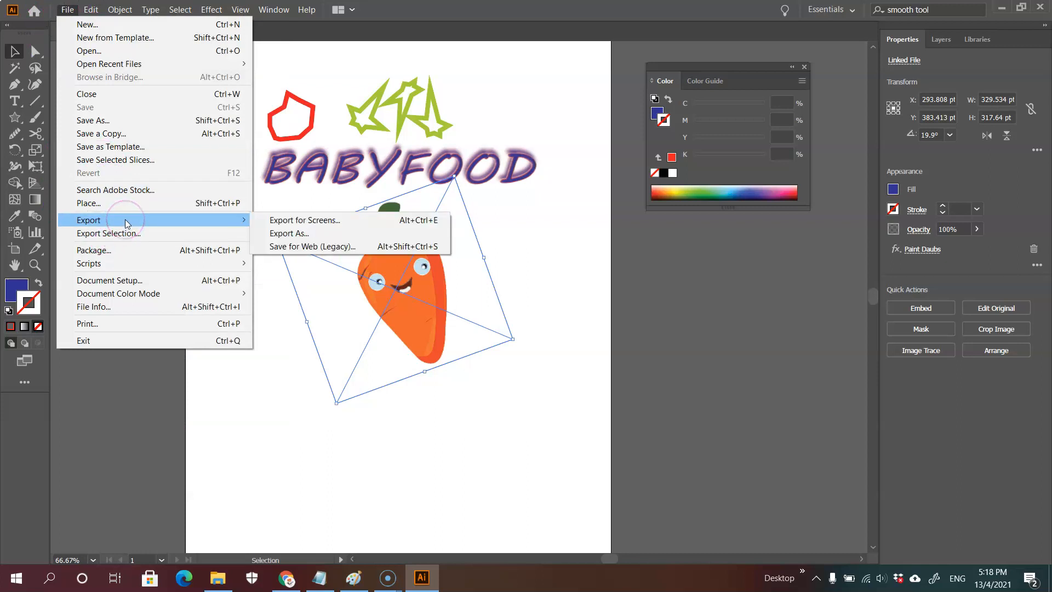
pyautogui.click(286, 234)
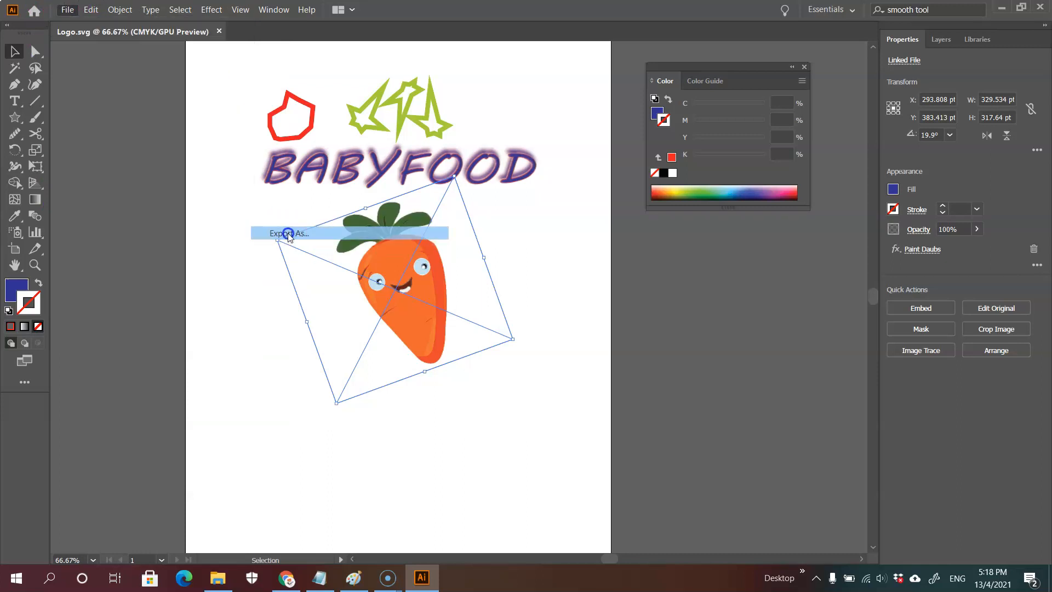
pyautogui.click(261, 276)
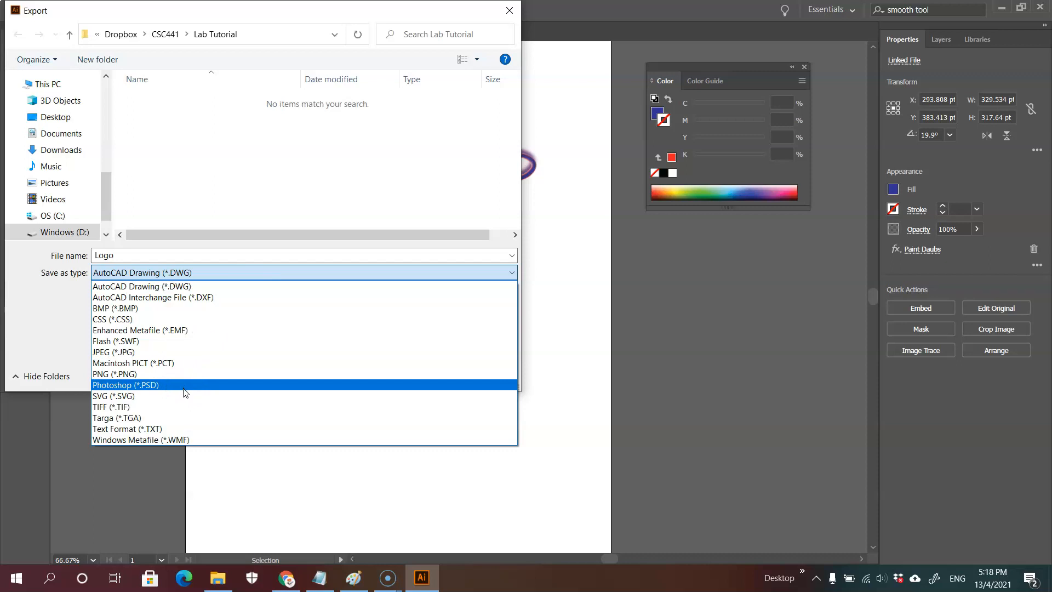
pyautogui.click(196, 309)
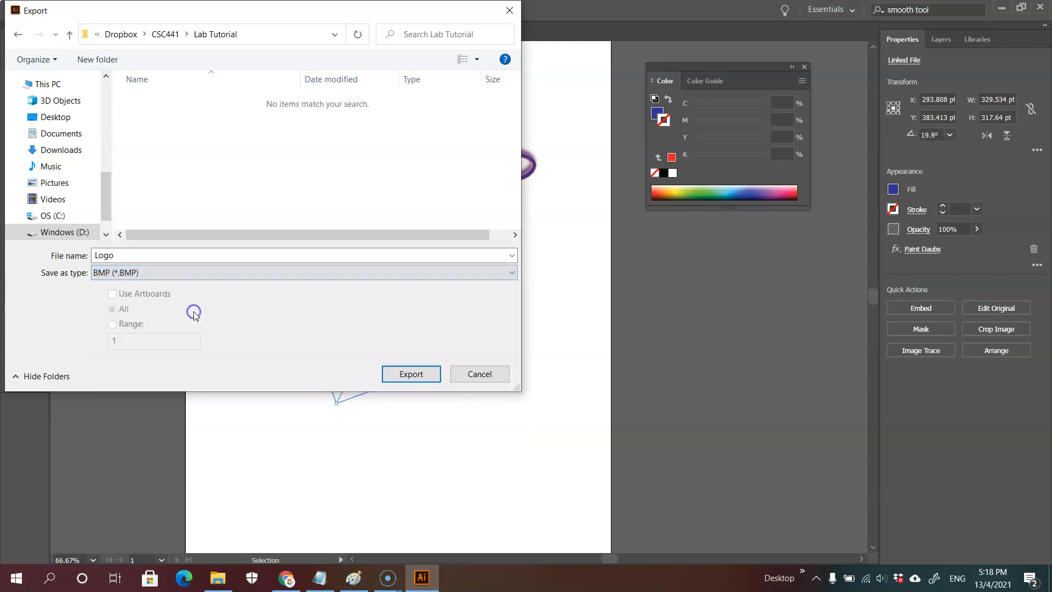
pyautogui.click(406, 374)
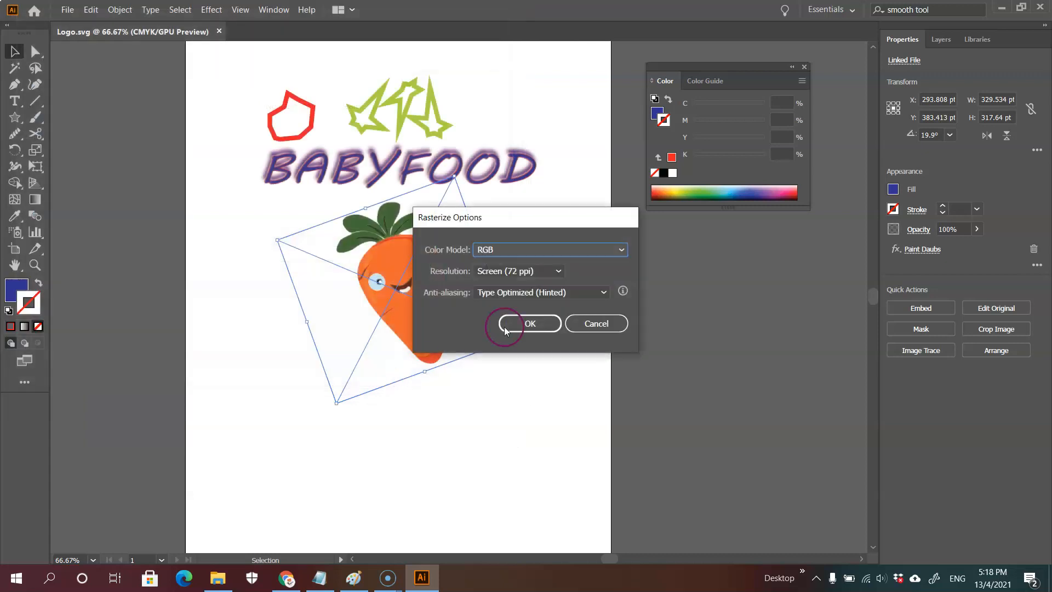
pyautogui.click(522, 326)
pyautogui.click(597, 156)
pyautogui.moveTo(287, 586)
pyautogui.click(437, 426)
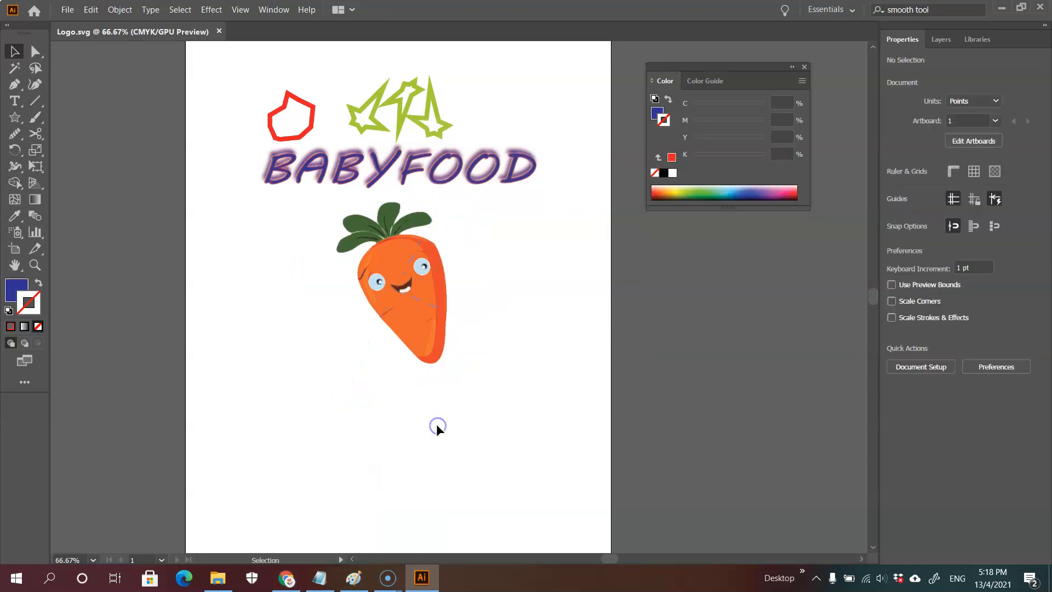
# Step: Switch to File Explorer, open the Lab Tutorial folder inside CSC441, and preview the BMP and SVG Logo files and the carrot image
pyautogui.click(218, 578)
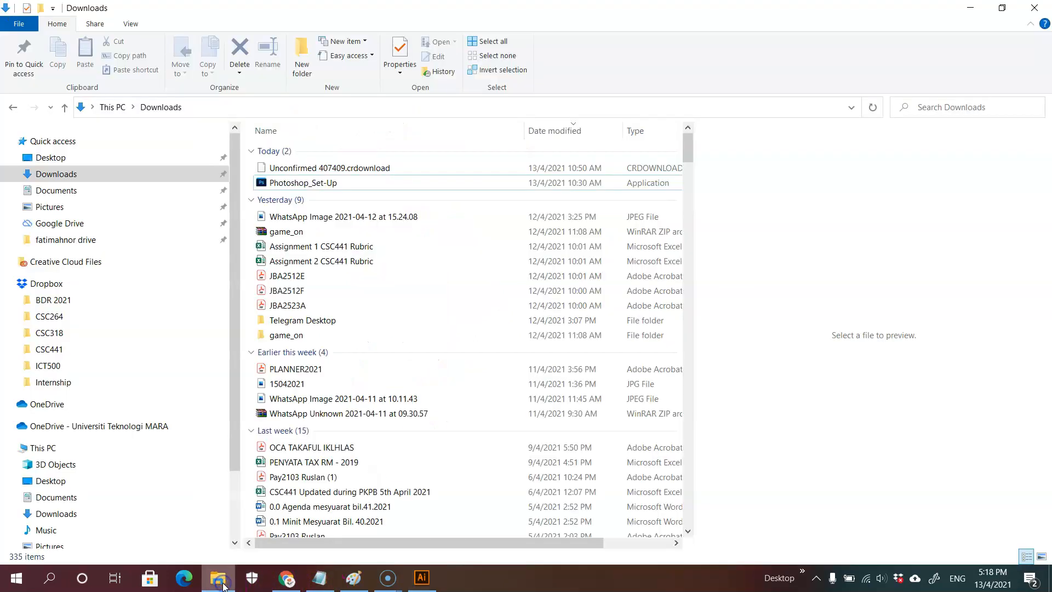
pyautogui.click(55, 349)
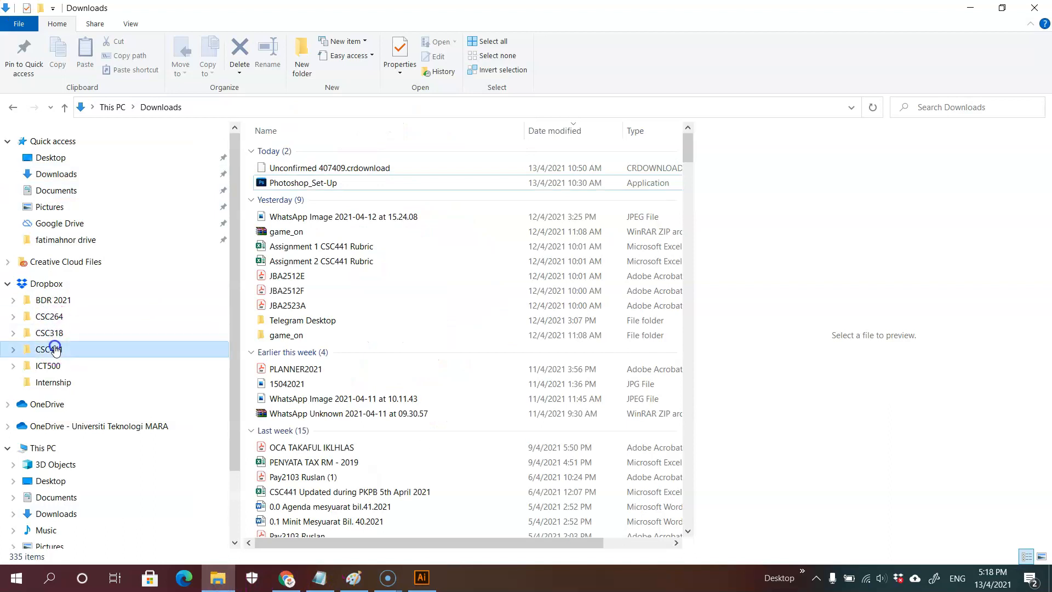
pyautogui.doubleClick(301, 181)
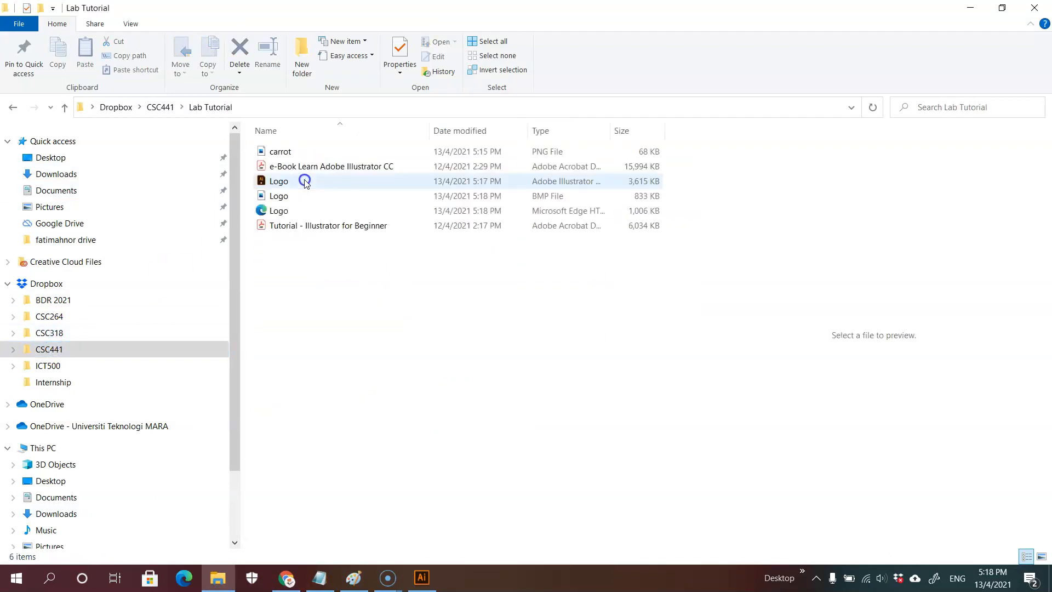
pyautogui.click(280, 196)
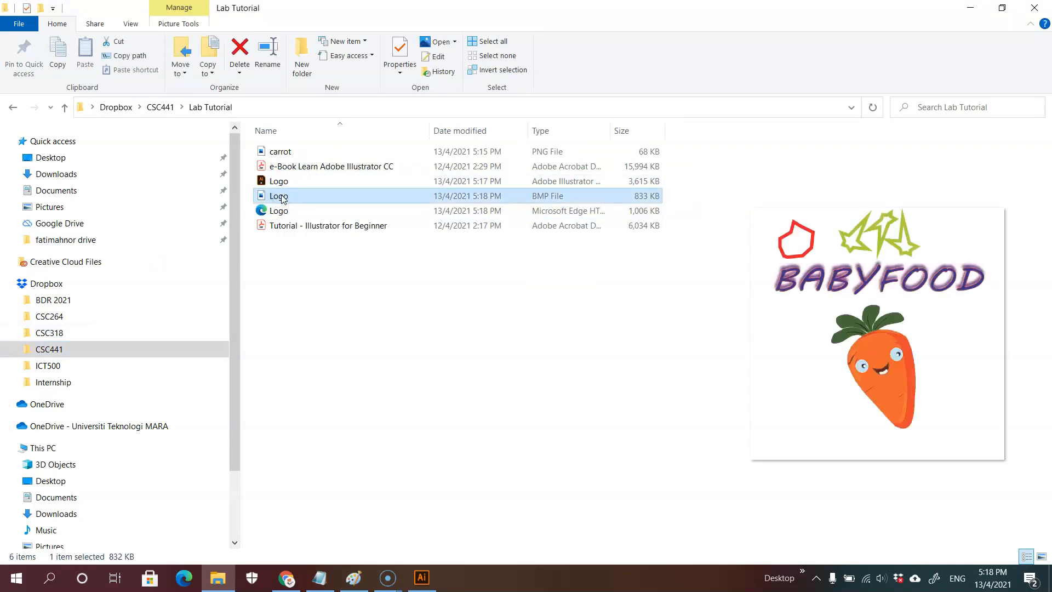
pyautogui.click(280, 215)
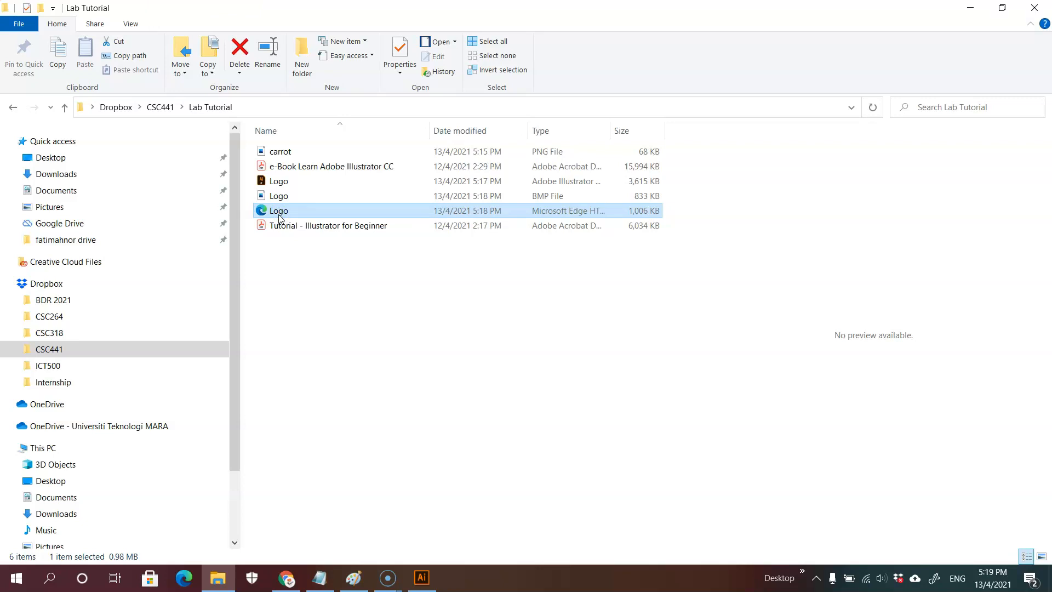
pyautogui.click(280, 153)
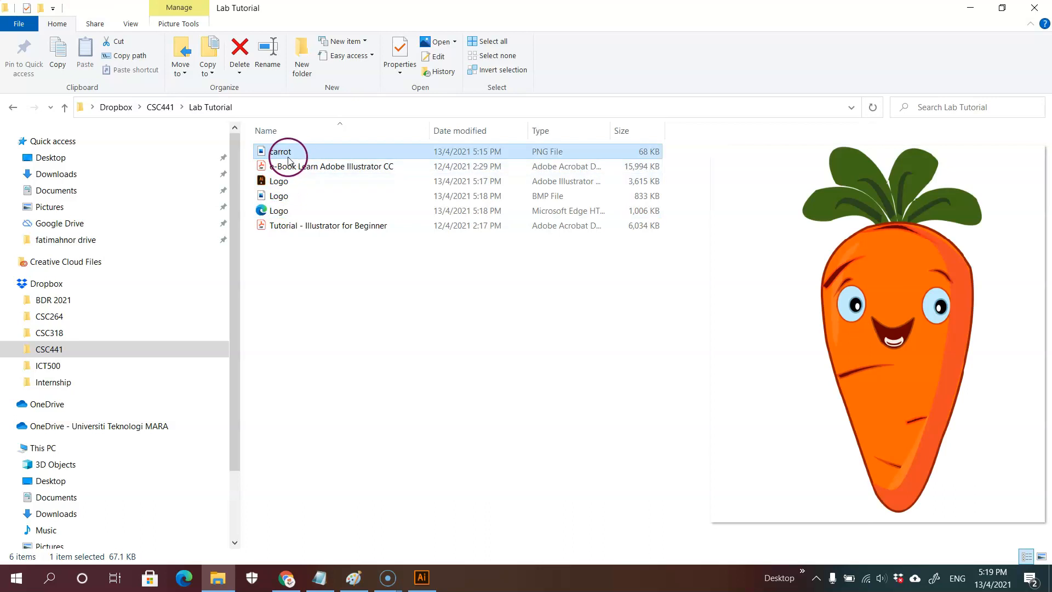
pyautogui.click(284, 201)
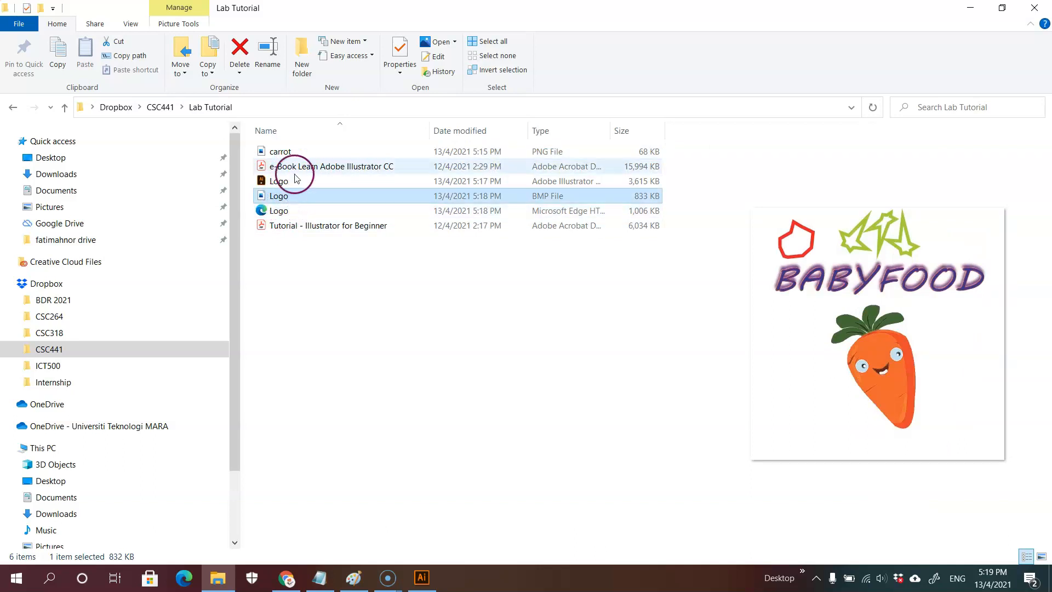
# Step: View the Logo BMP file in Photos, close it and switch back to Illustrator
pyautogui.doubleClick(329, 190)
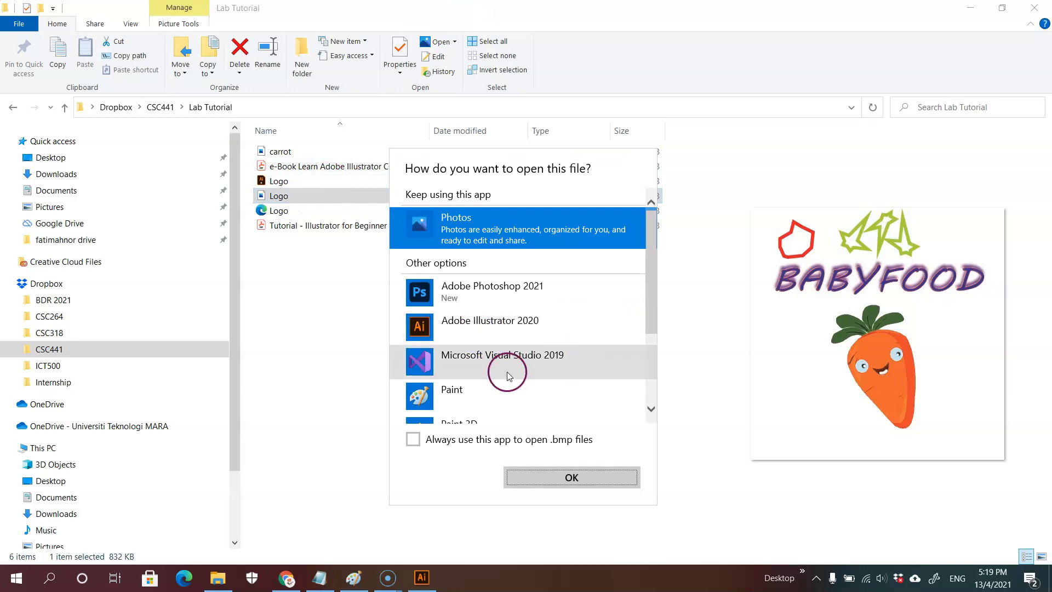
pyautogui.click(652, 370)
pyautogui.moveTo(652, 371); pyautogui.dragTo(650, 311)
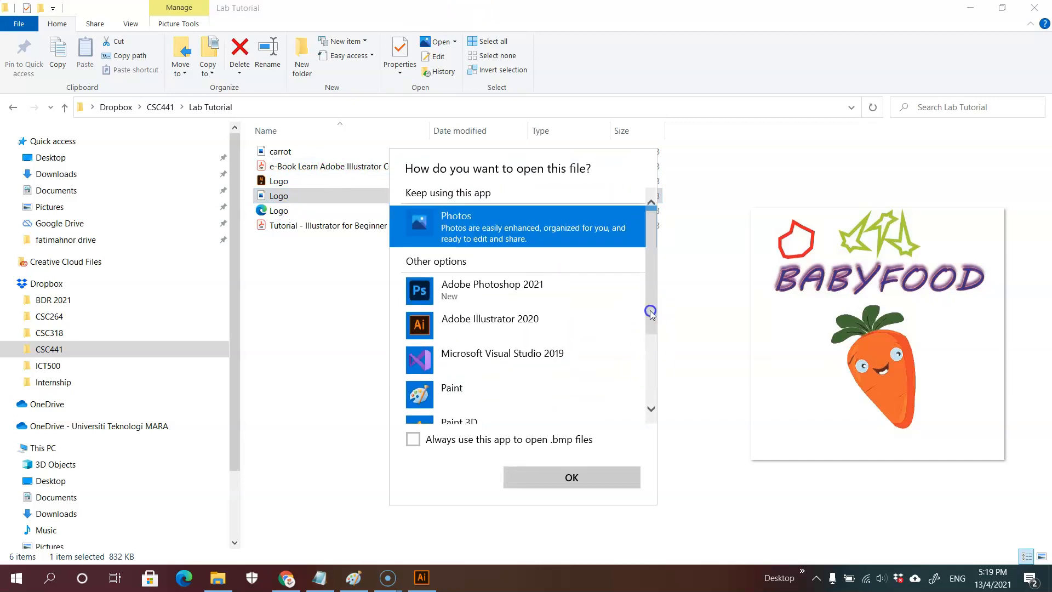
pyautogui.click(570, 481)
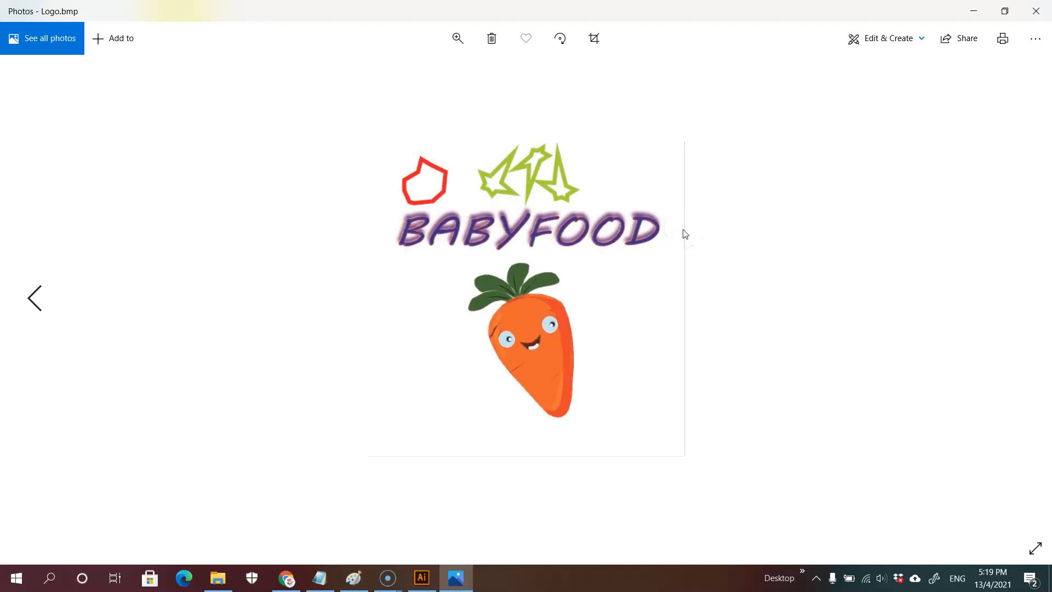
pyautogui.click(1036, 11)
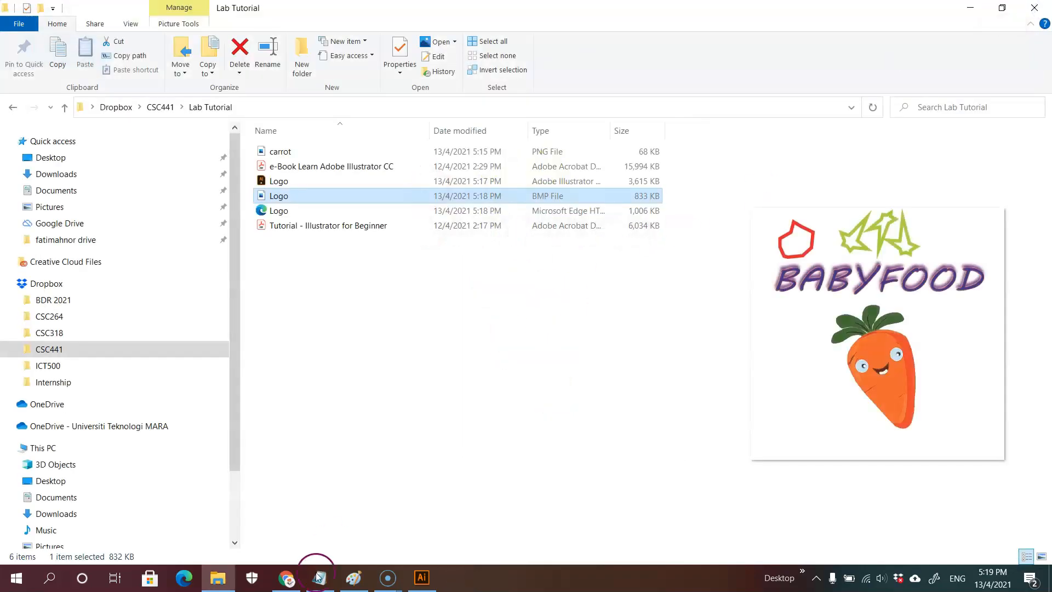
pyautogui.click(422, 578)
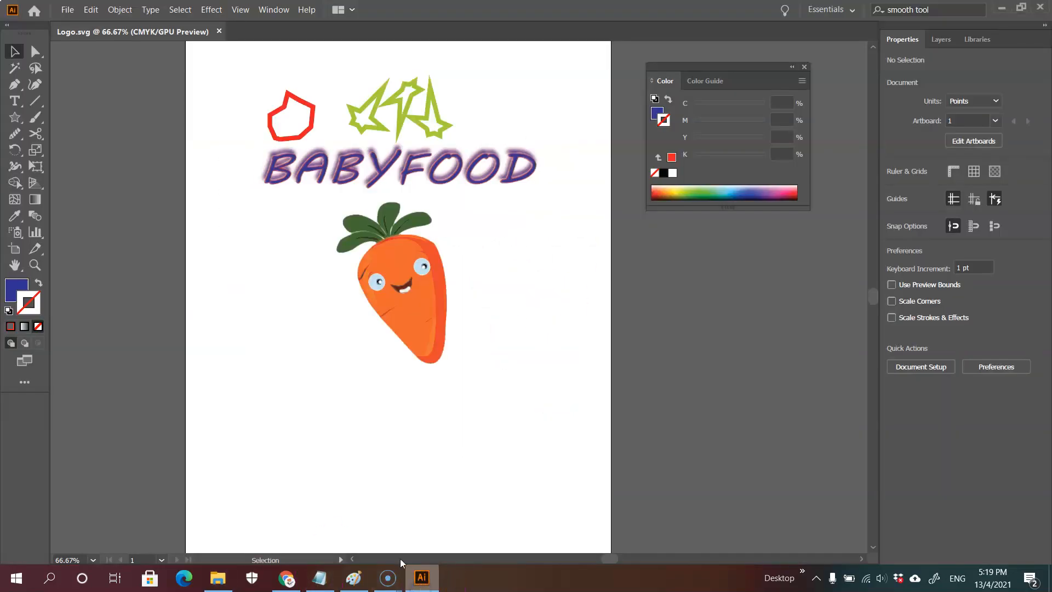